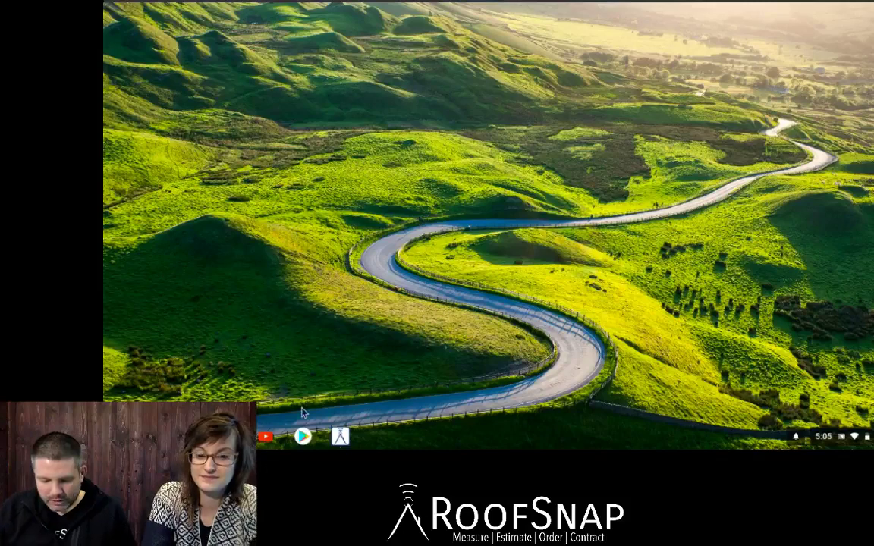
Search the Play Store for roofsnap and browse the RoofSnap app's store page.
click(303, 437)
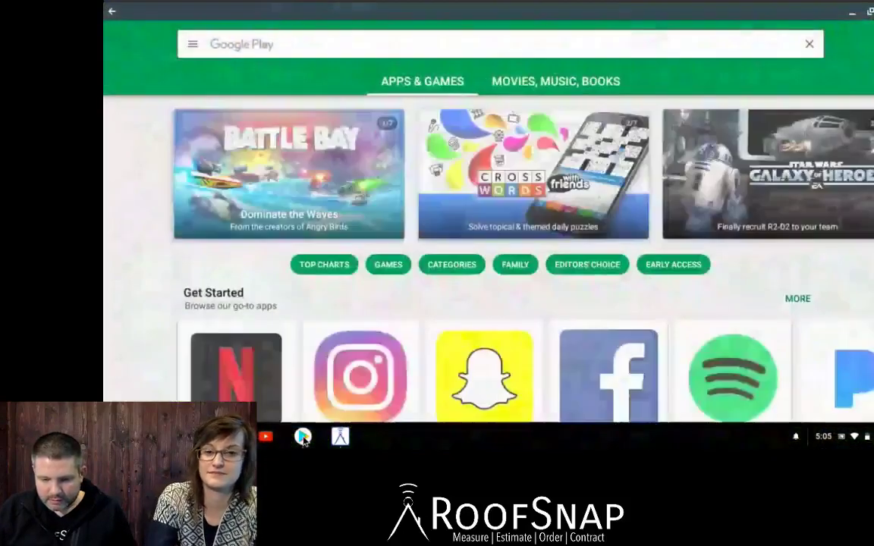
click(242, 44)
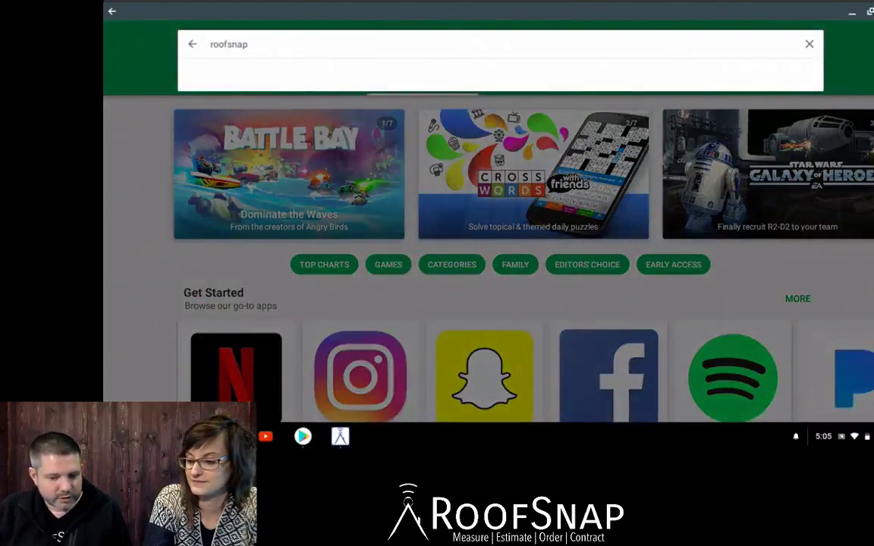
click(231, 74)
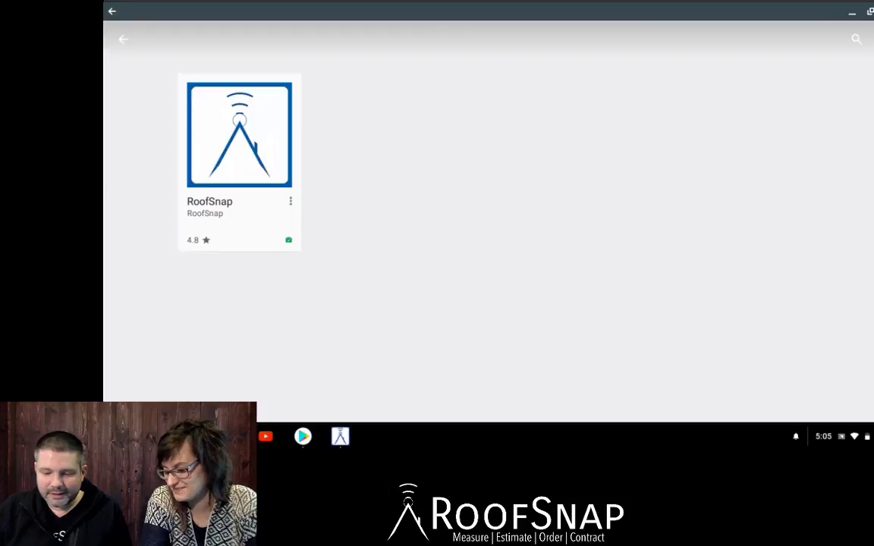
click(239, 134)
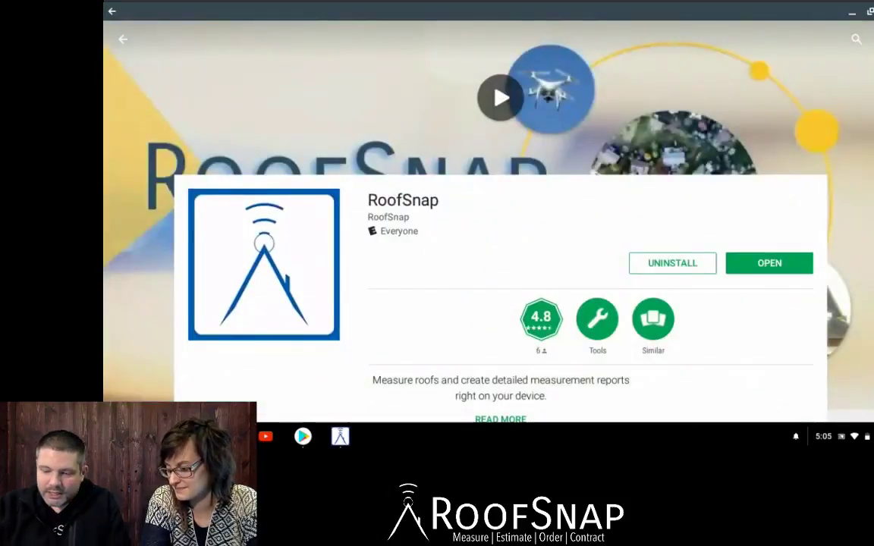
scroll(501, 220, down, 5)
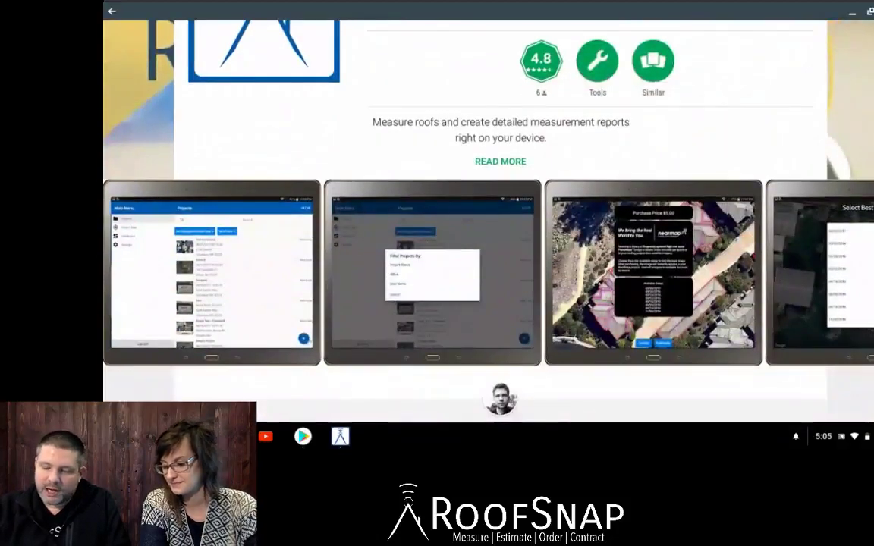
scroll(501, 220, down, 7)
scroll(501, 220, down, 7)
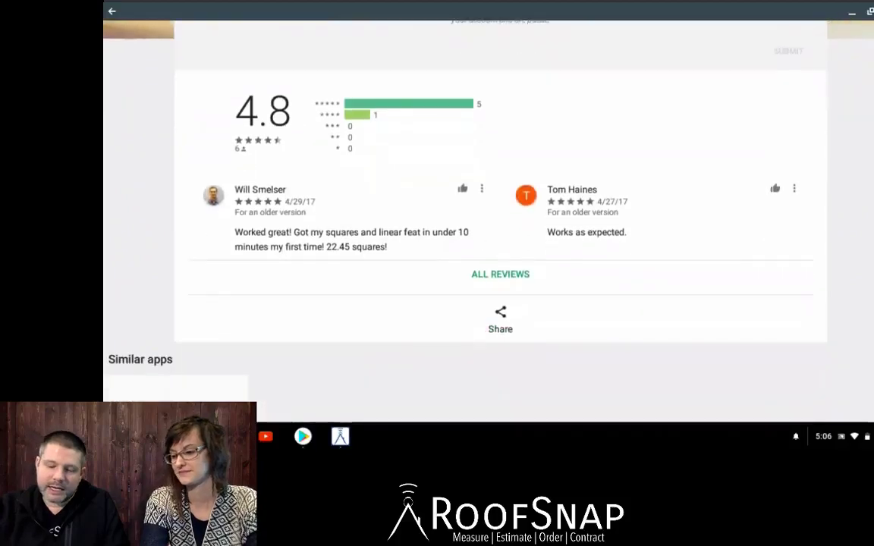
scroll(501, 220, up, 5)
scroll(501, 220, up, 10)
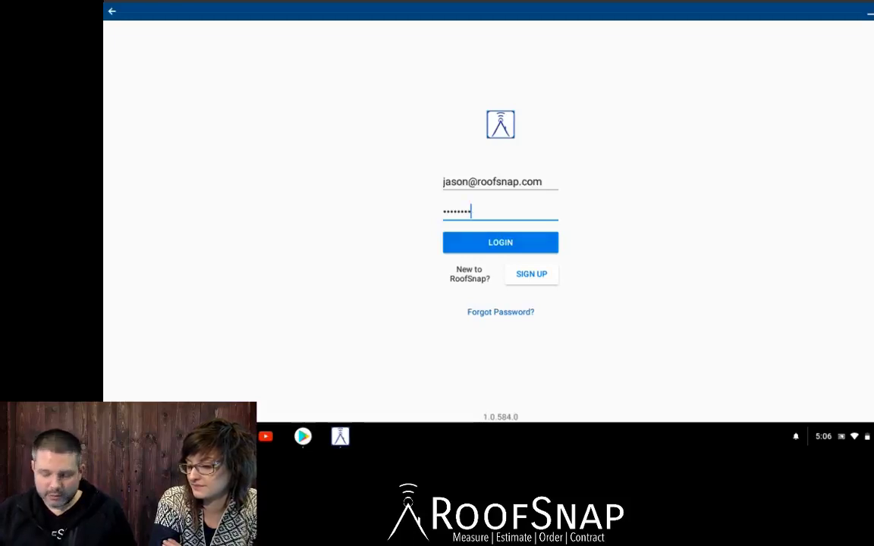
Submit the entered account e-mail and password to log in to RoofSnap.
key(Return)
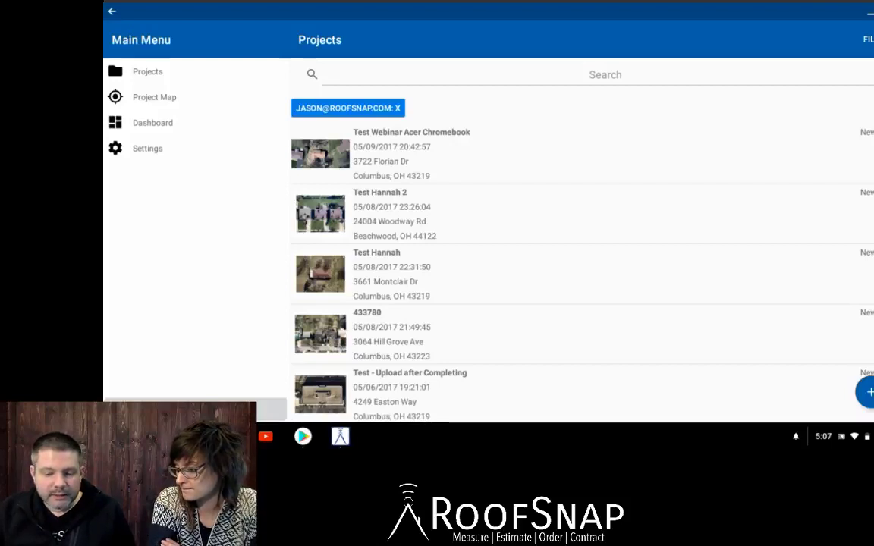
Remove the user filter chip and bring up the Filter Projects By choices.
click(397, 108)
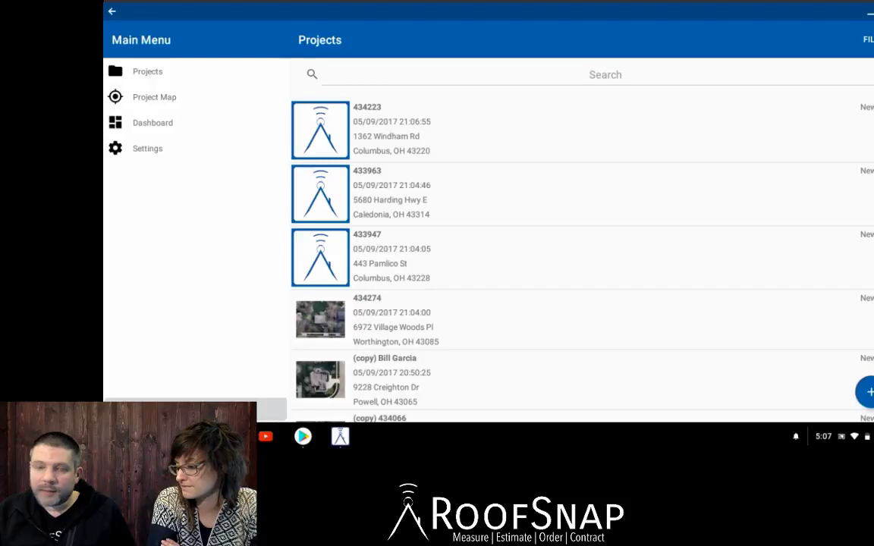
click(868, 40)
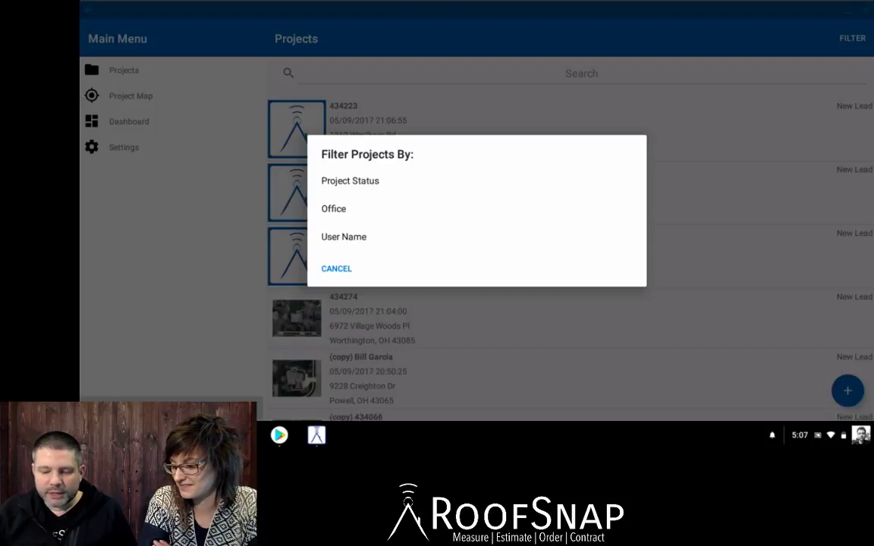
Filter projects by New Lead status and RoofSnap Demo Office.
click(350, 182)
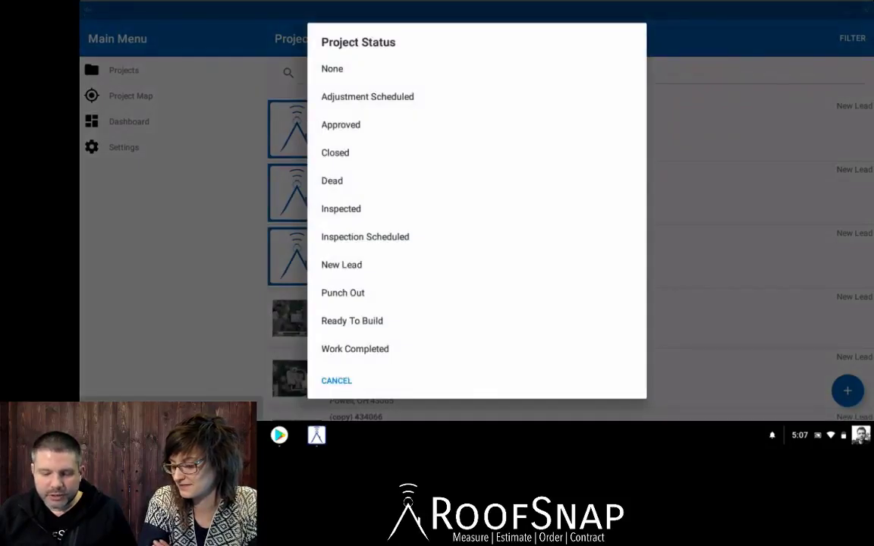
click(342, 265)
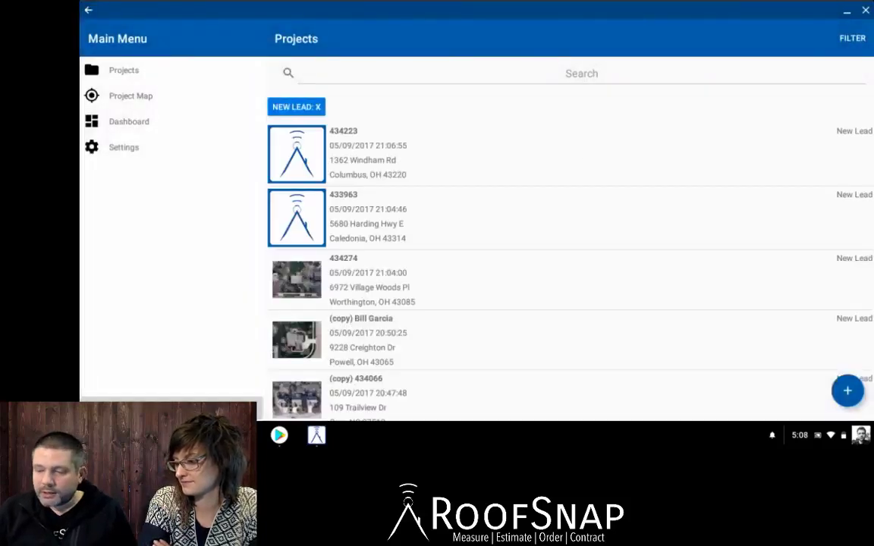
click(852, 38)
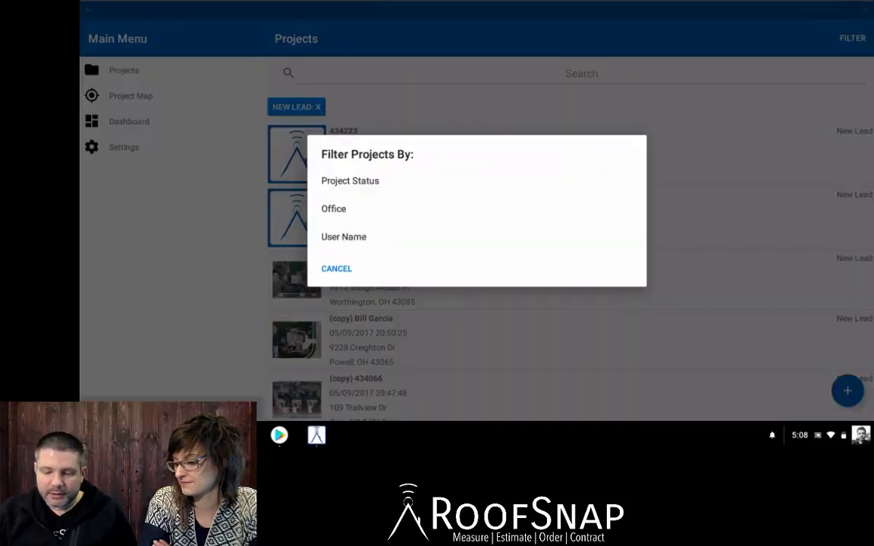
click(333, 208)
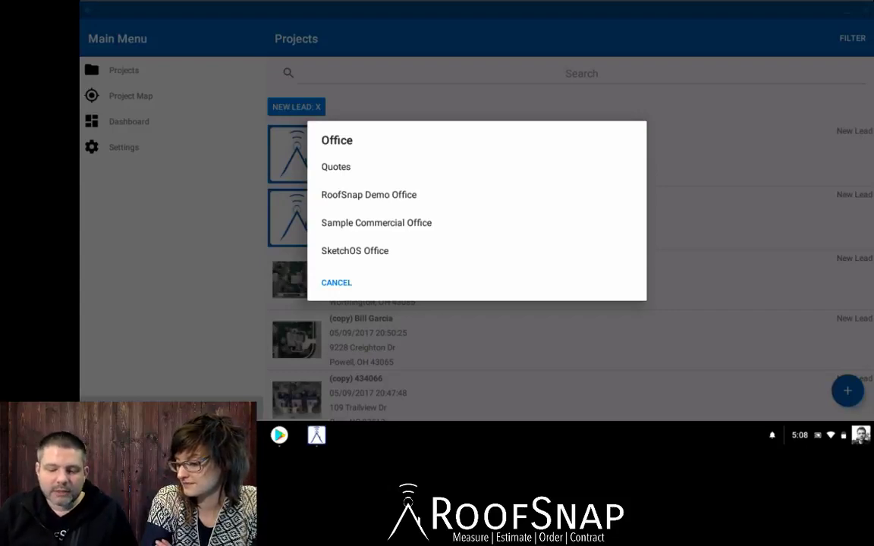
click(369, 195)
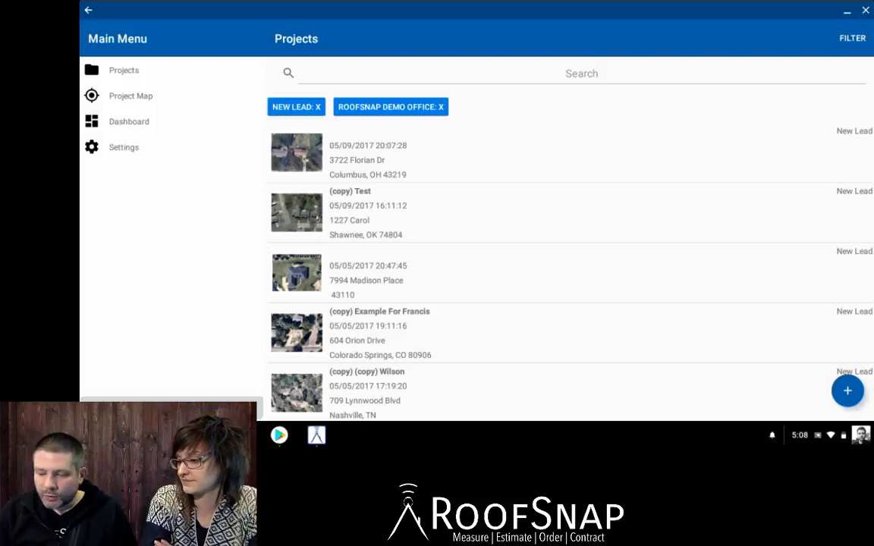
click(852, 38)
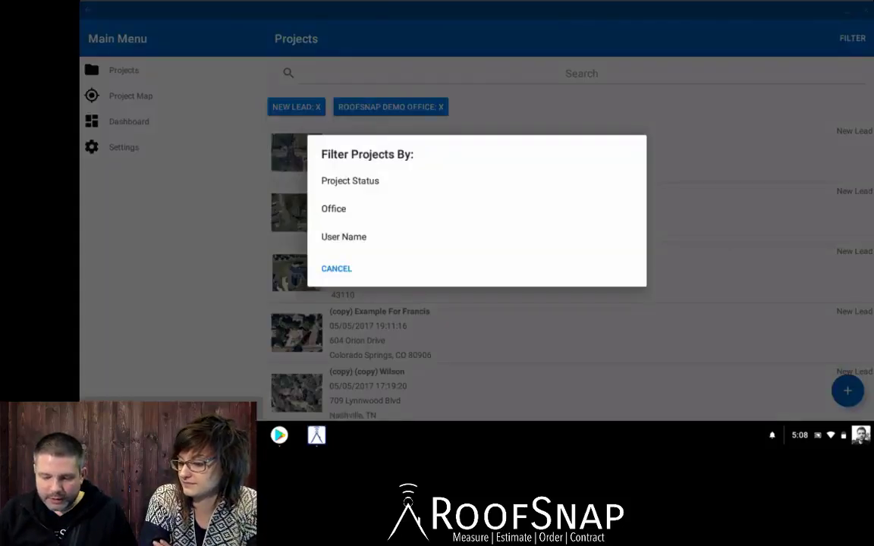
Filter by a teammate's user name, then remove all three filter chips.
click(344, 237)
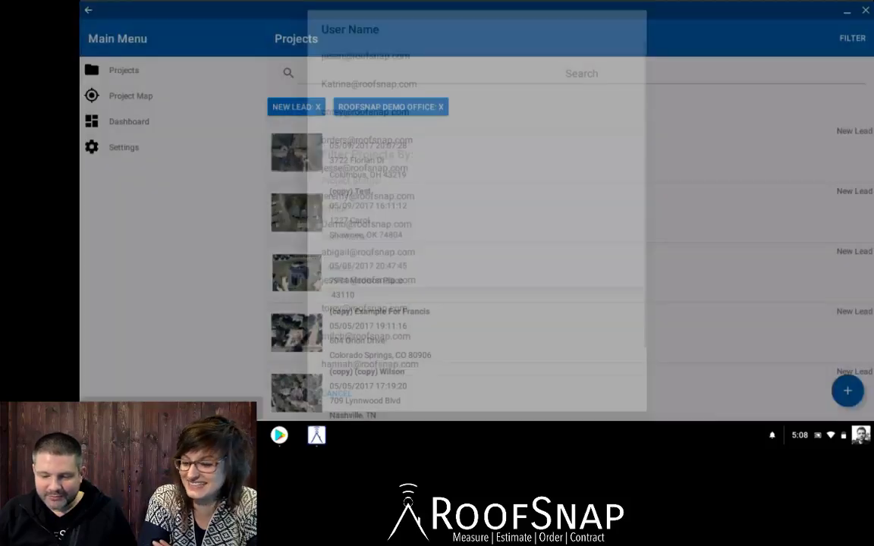
click(368, 83)
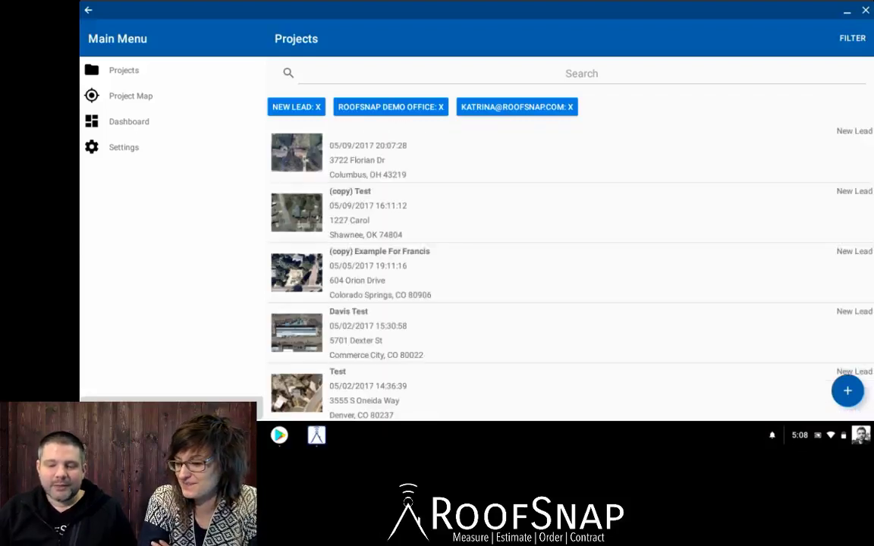
click(318, 107)
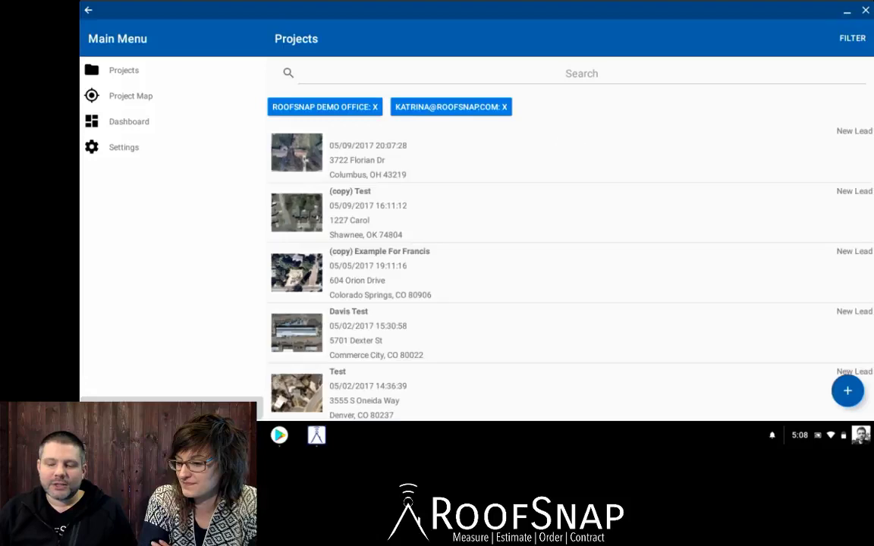
click(375, 107)
click(381, 107)
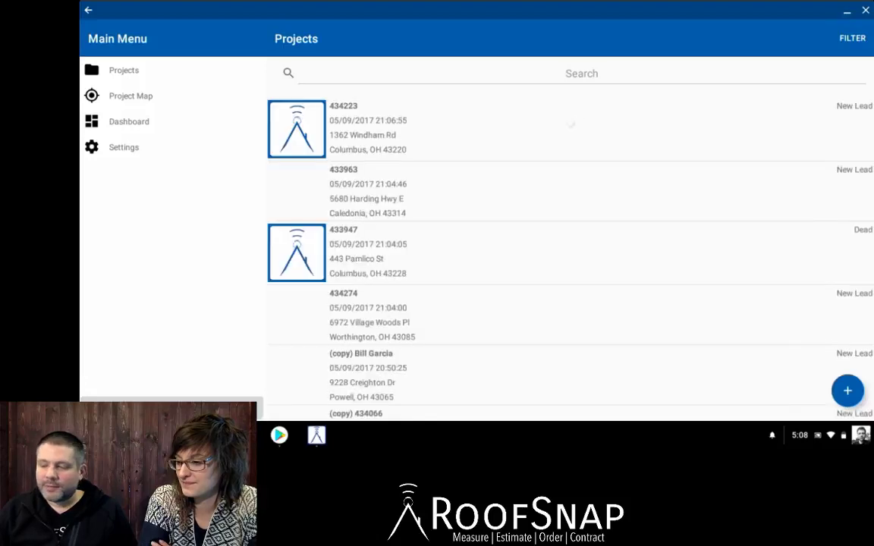
Filter the list to the signed-in user's projects and start a new project.
click(852, 38)
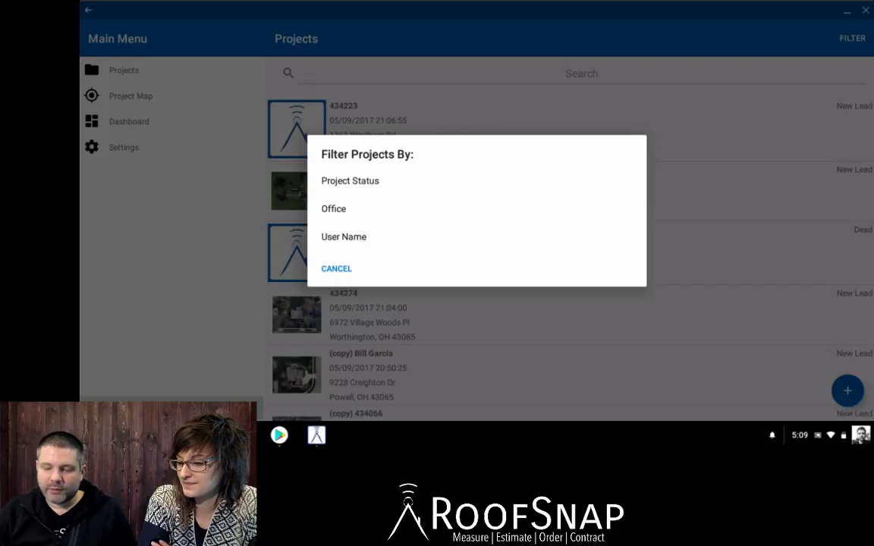
key(Escape)
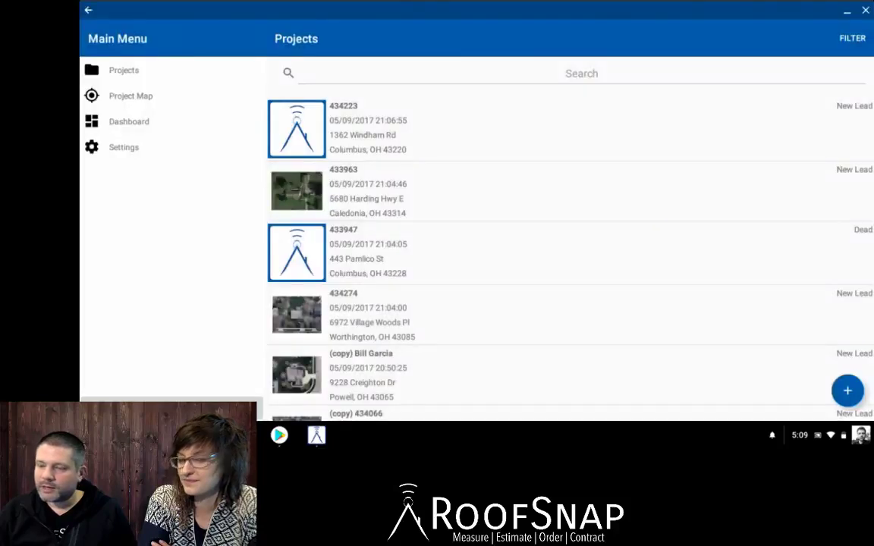
click(852, 38)
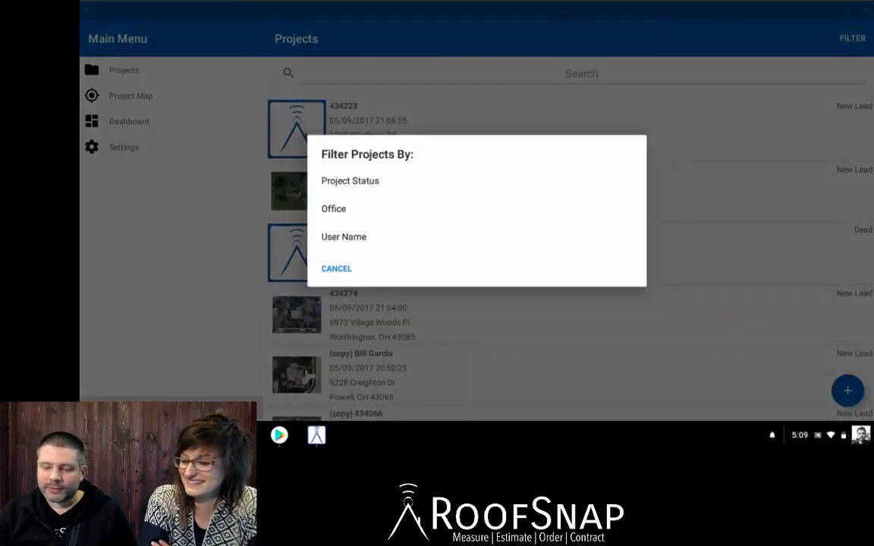
click(343, 237)
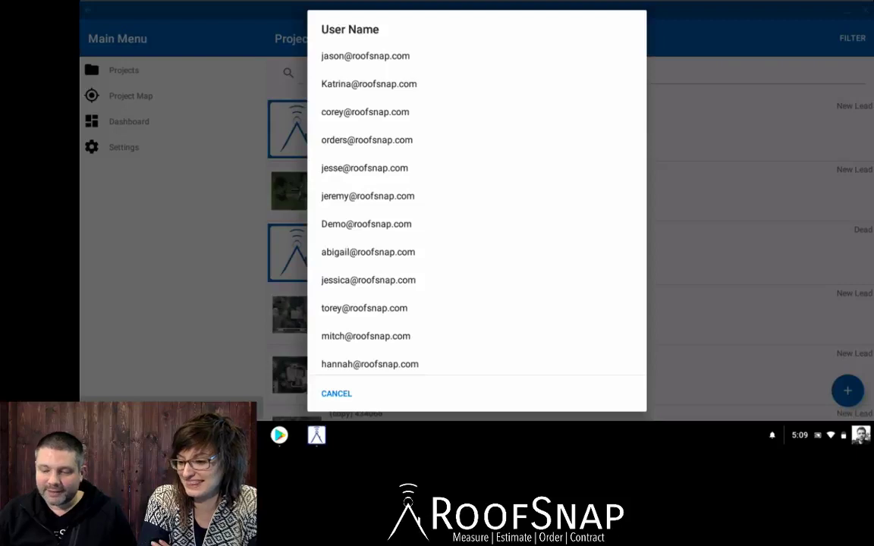
click(365, 56)
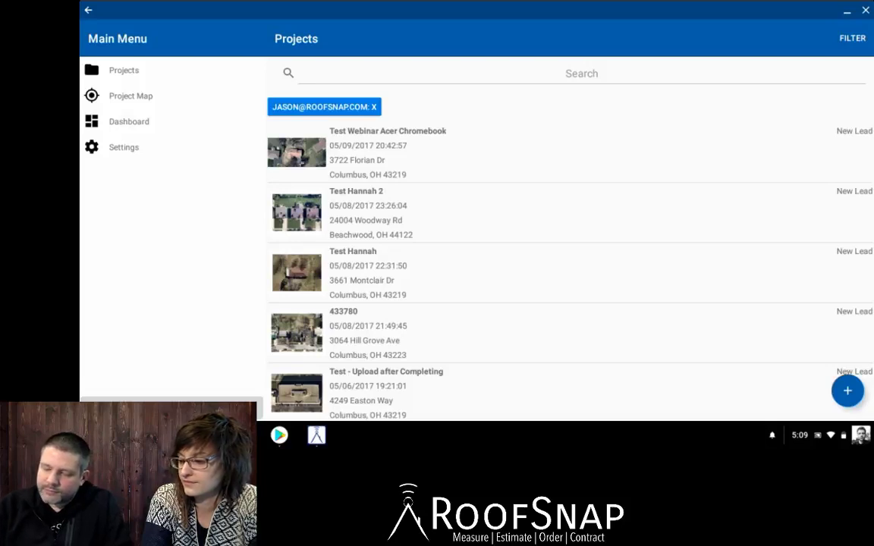
click(848, 391)
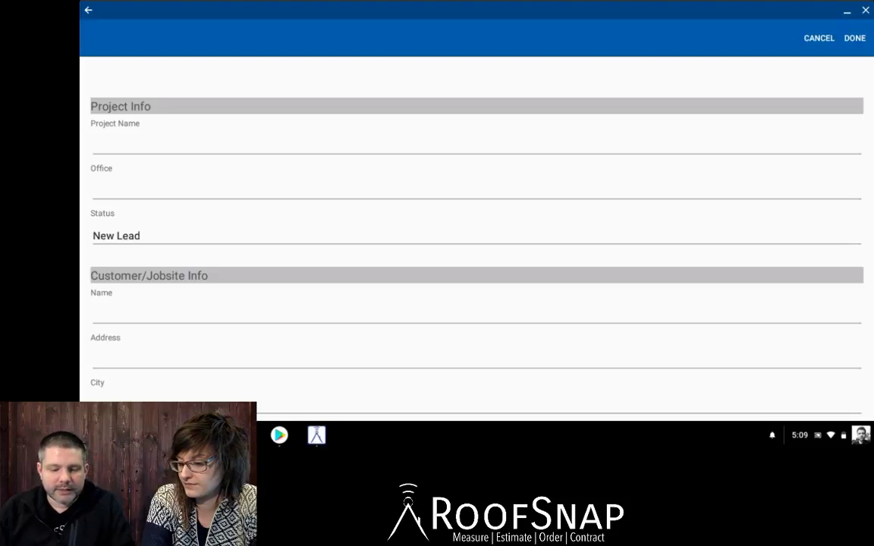
Name the new project 'Webinar Acer Chromebook'.
click(94, 142)
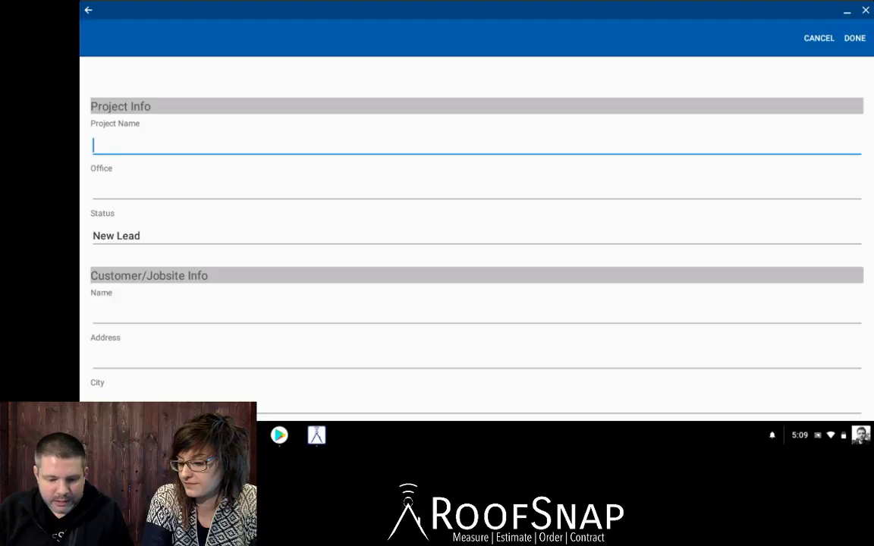
text(Webinar A)
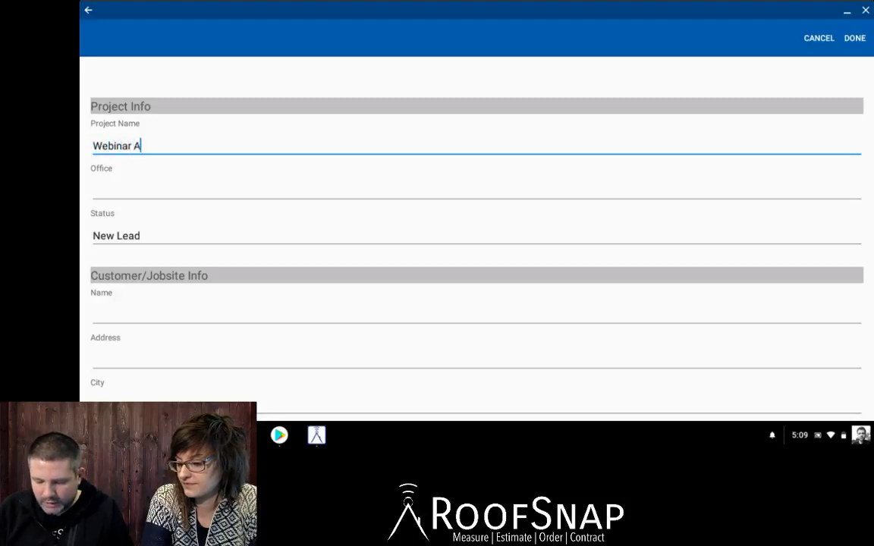
text(cer Chrome)
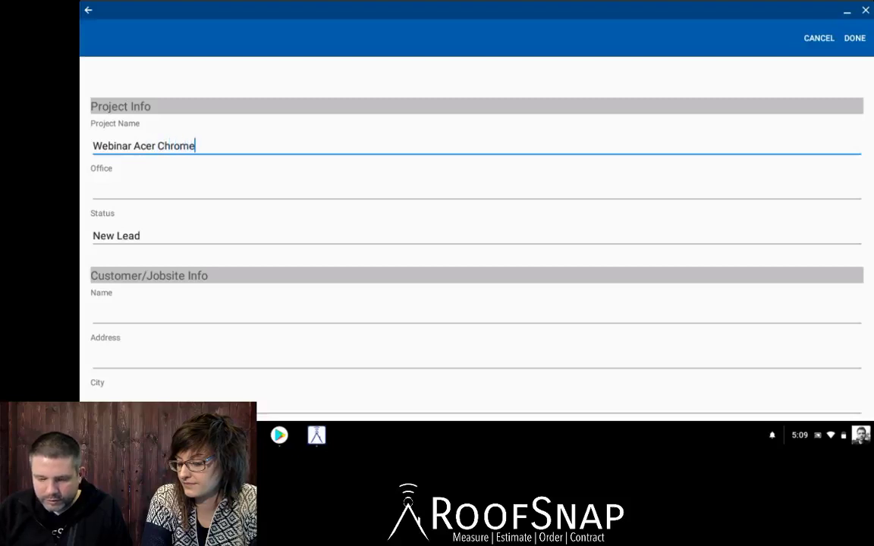
text(book)
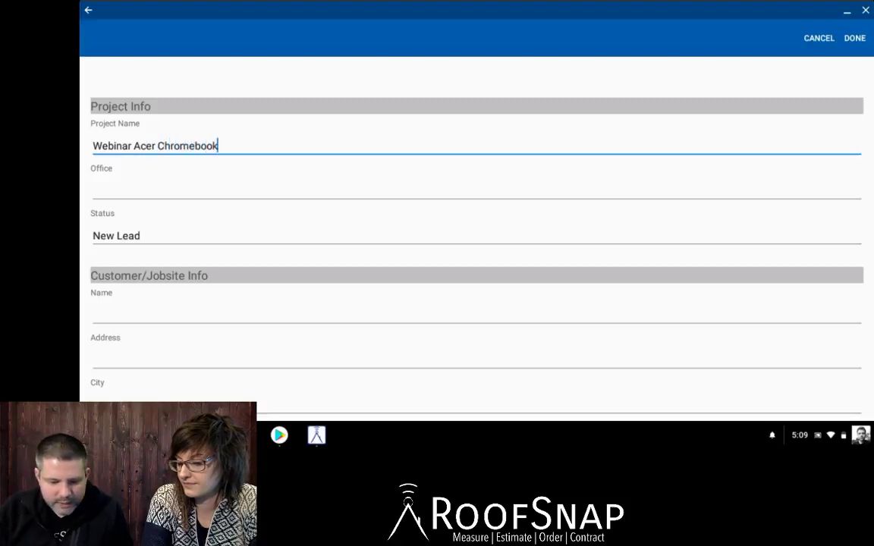
scroll(476, 228, down, 1)
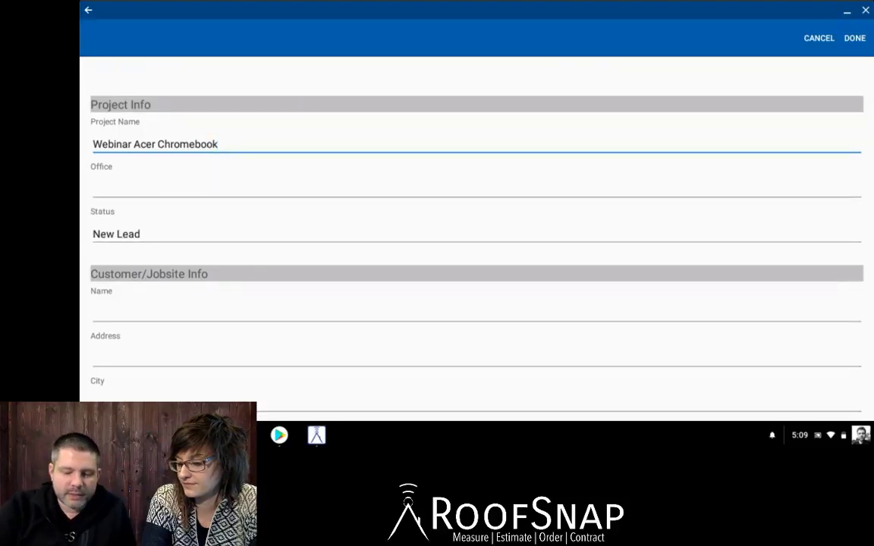
Set the project's Office to RoofSnap Demo Office.
click(477, 187)
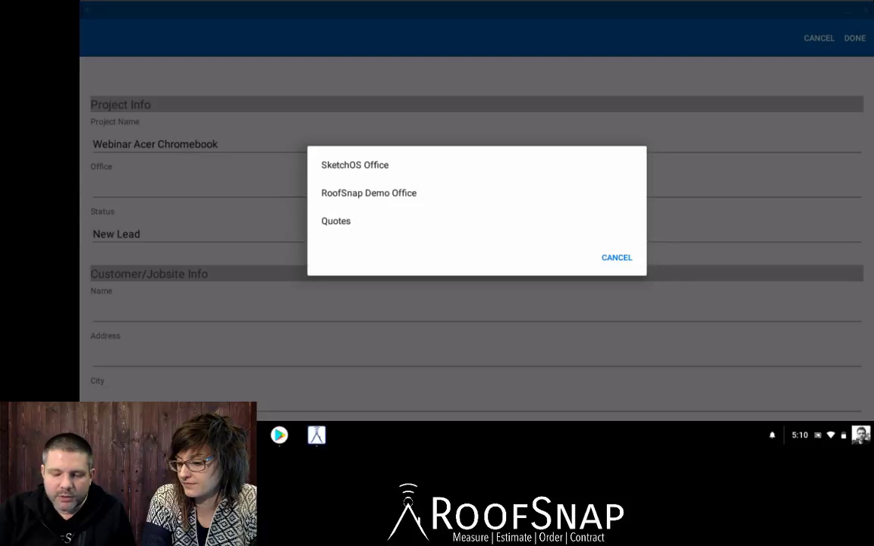
click(197, 187)
click(198, 187)
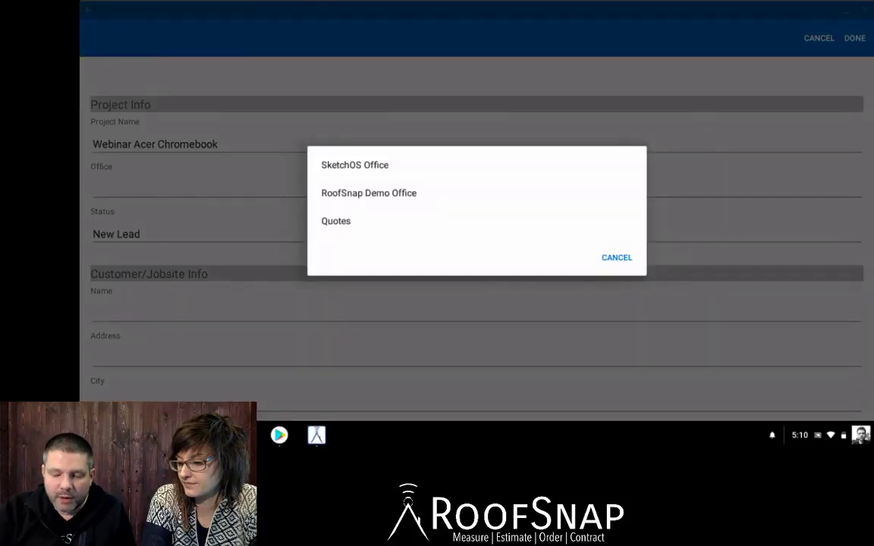
click(369, 193)
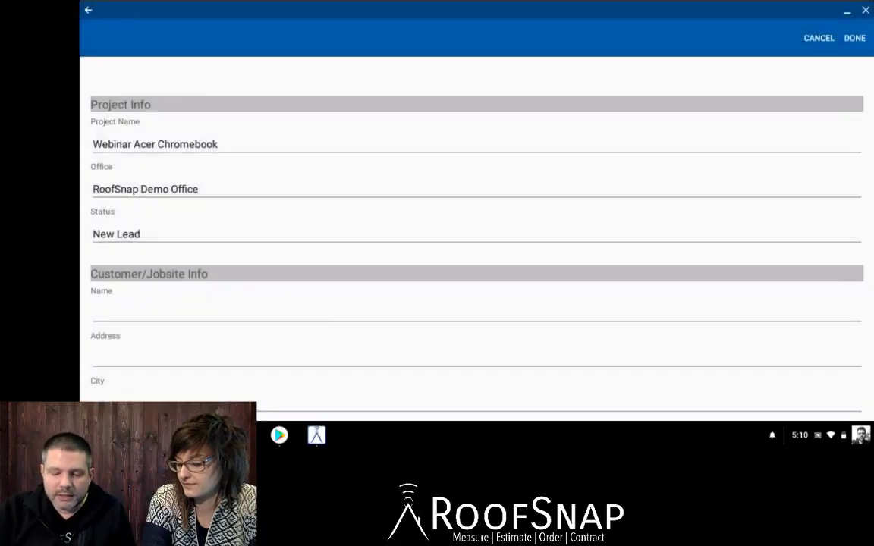
scroll(470, 227, down, 3)
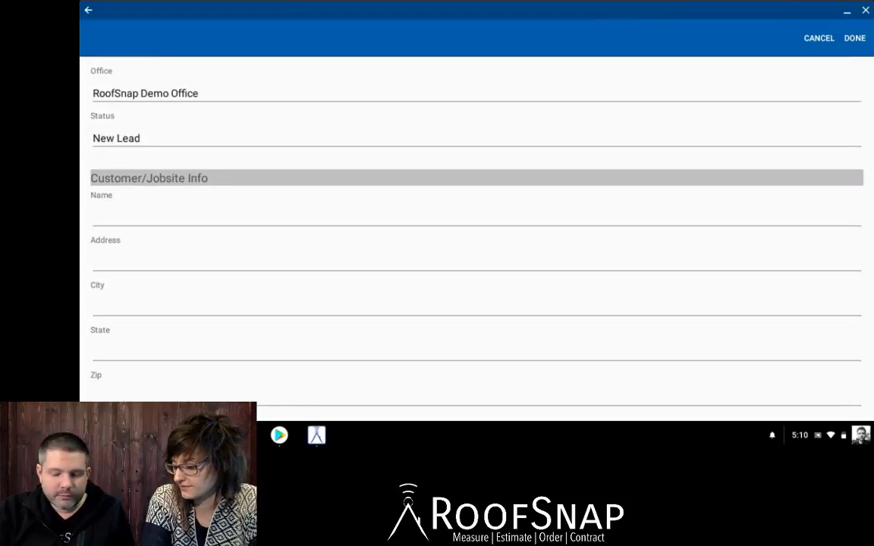
scroll(471, 228, down, 2)
Enter the customer's name and the jobsite street address.
click(380, 145)
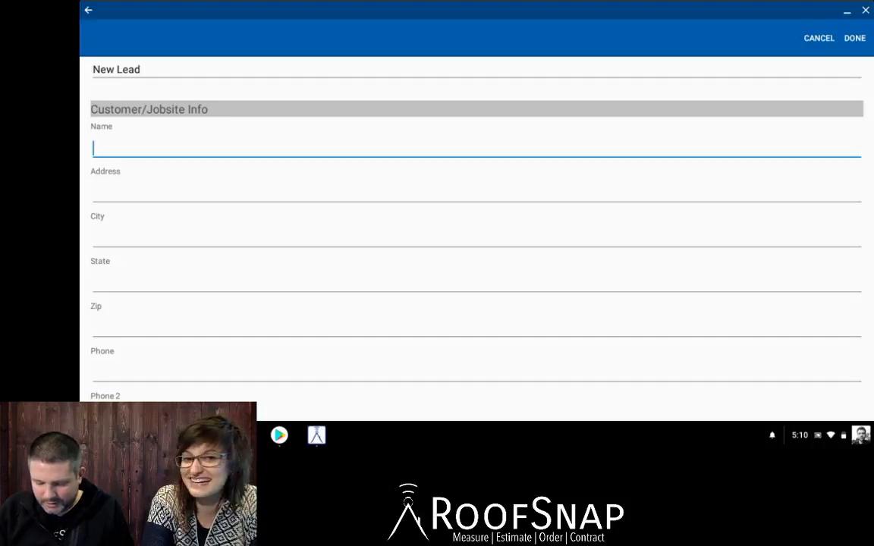
text(Egor)
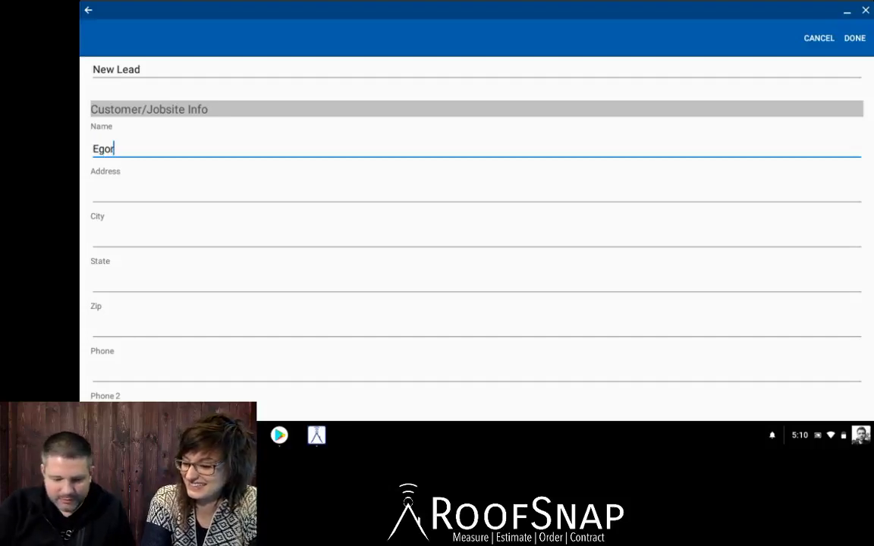
click(93, 194)
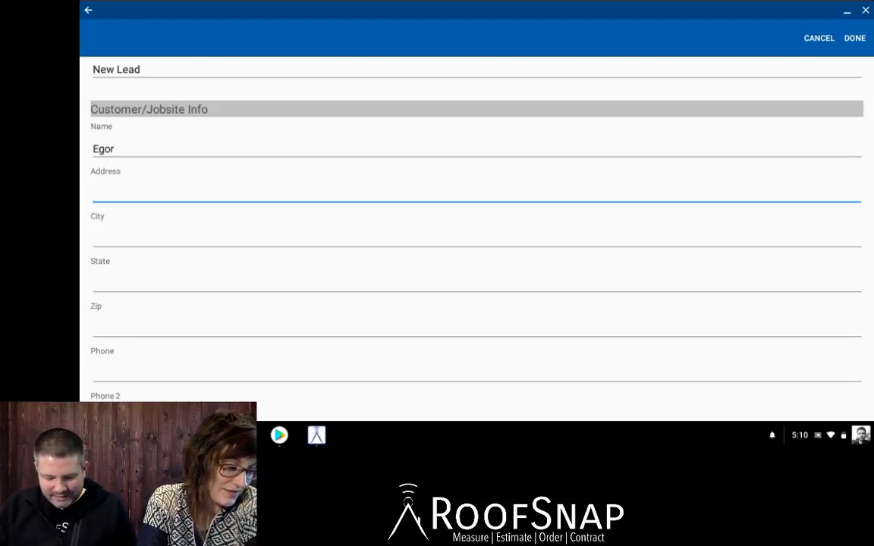
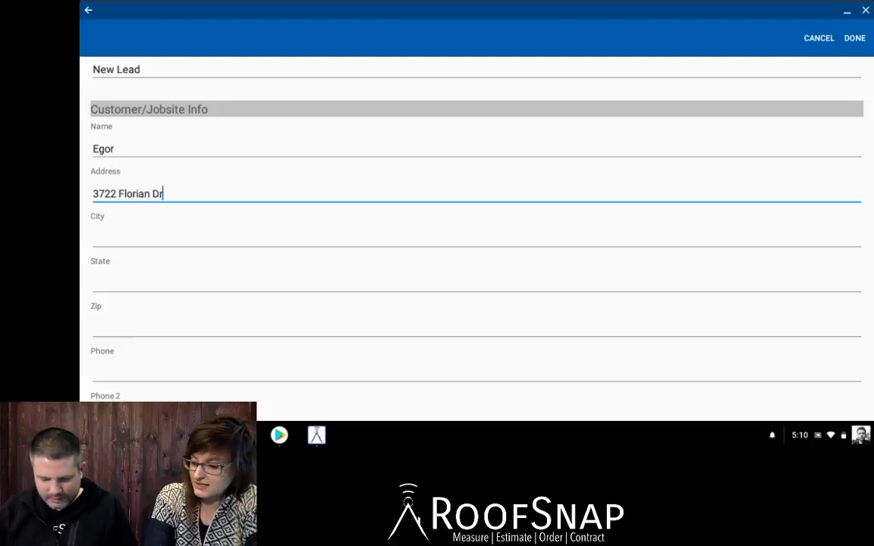
Fill in the jobsite city, state and zip code.
key(Tab)
text(Colu)
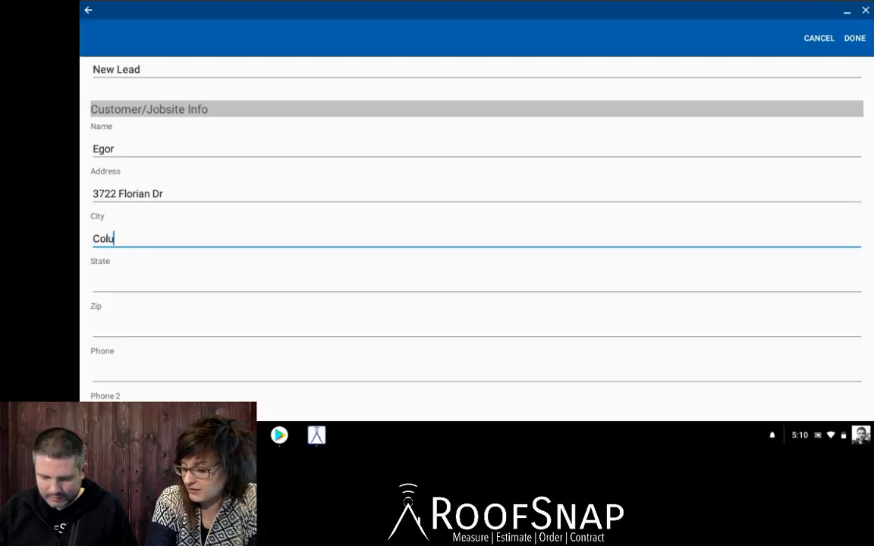
text(mbus)
key(Tab)
text(OH)
key(Tab)
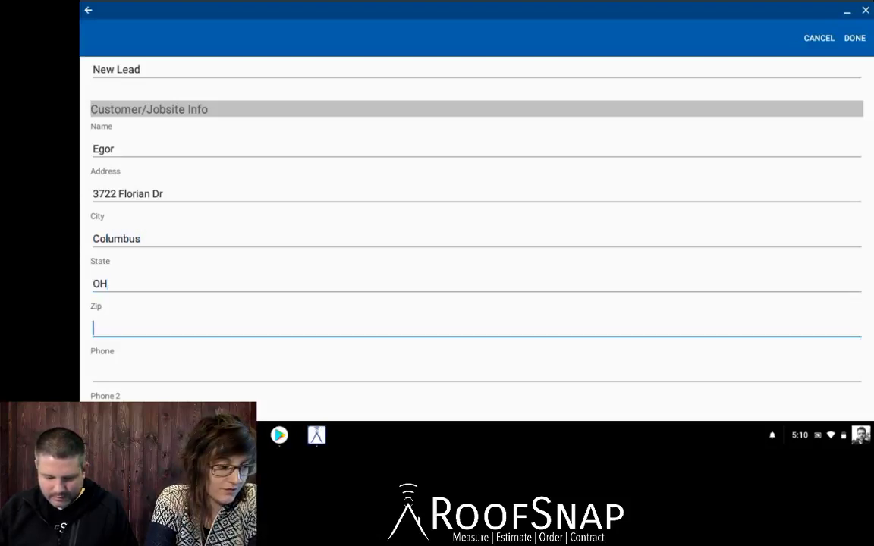
text(43)
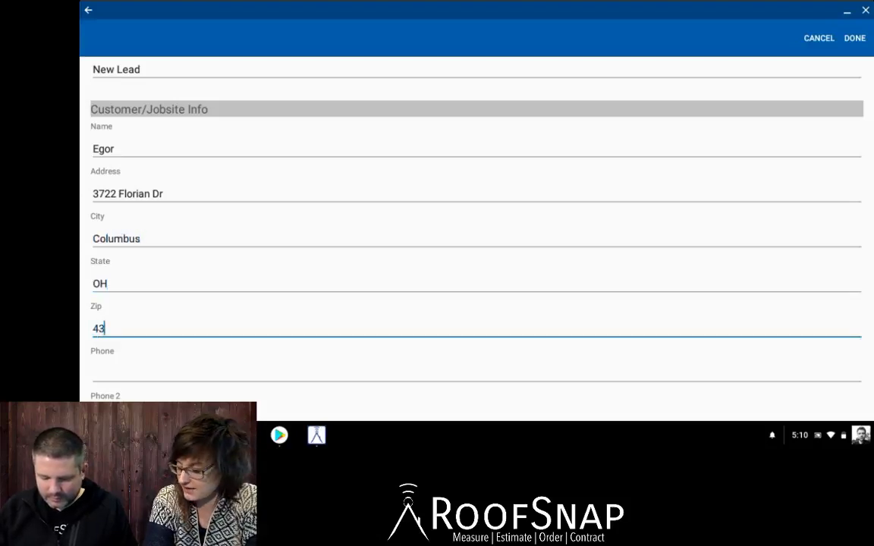
text(219)
Scroll through the Billing Info and Insurer Details sections and back up.
scroll(471, 228, down, 3)
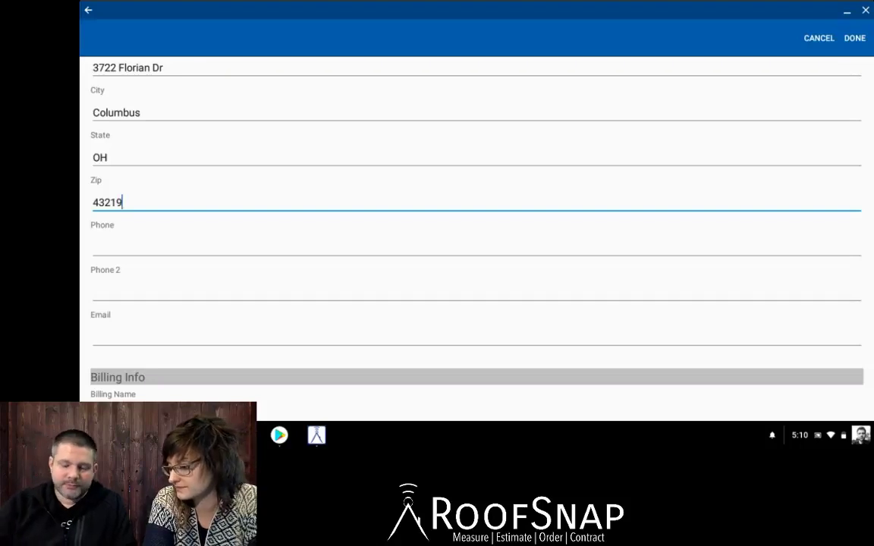
scroll(471, 227, down, 5)
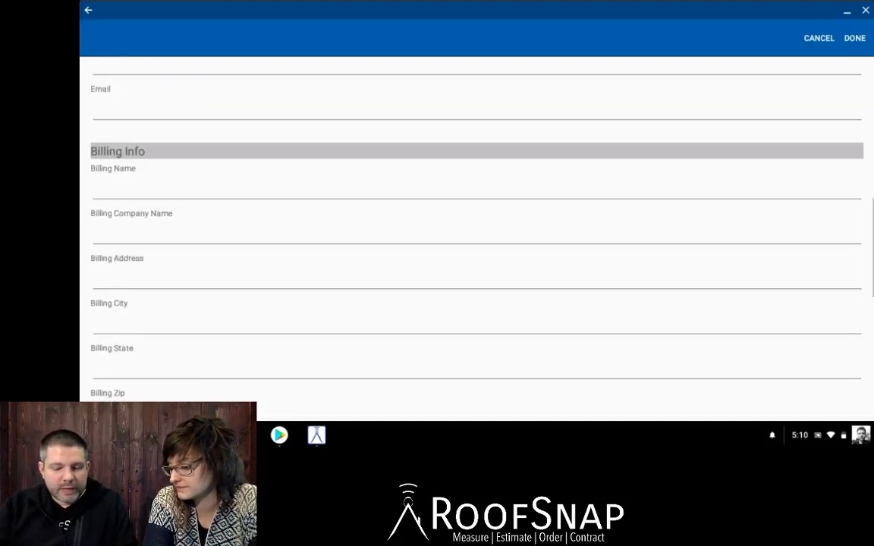
scroll(471, 227, down, 5)
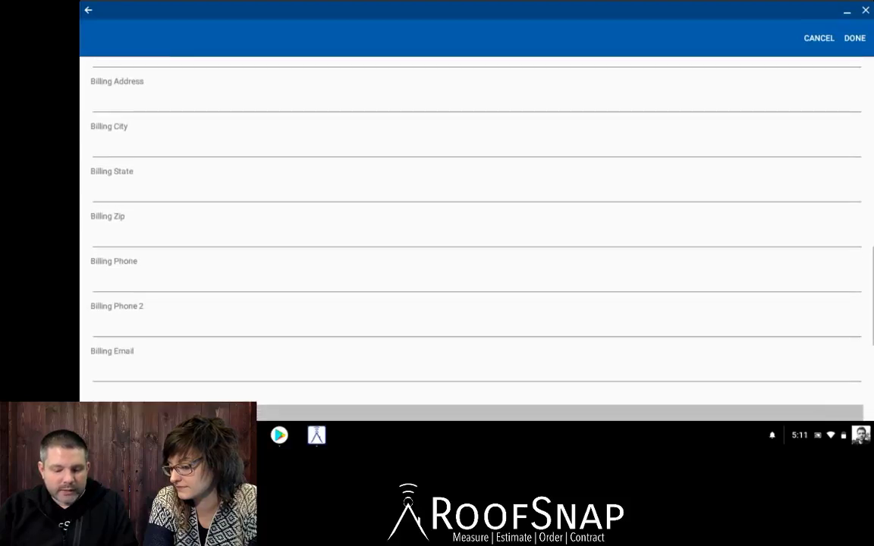
scroll(471, 227, down, 4)
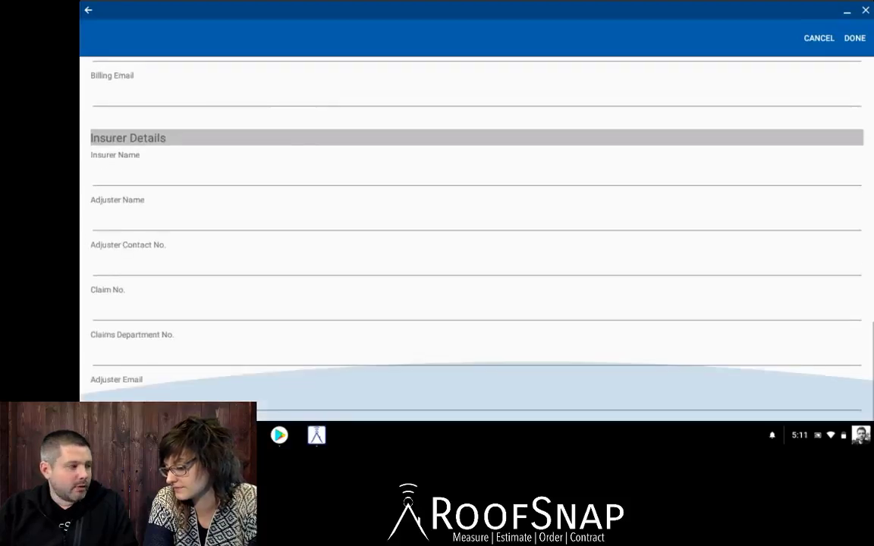
scroll(470, 228, up, 10)
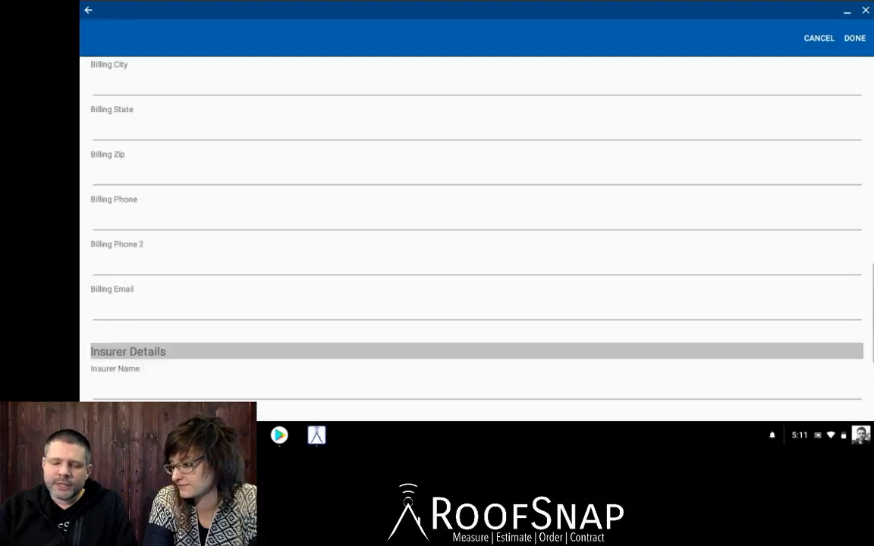
scroll(470, 227, up, 3)
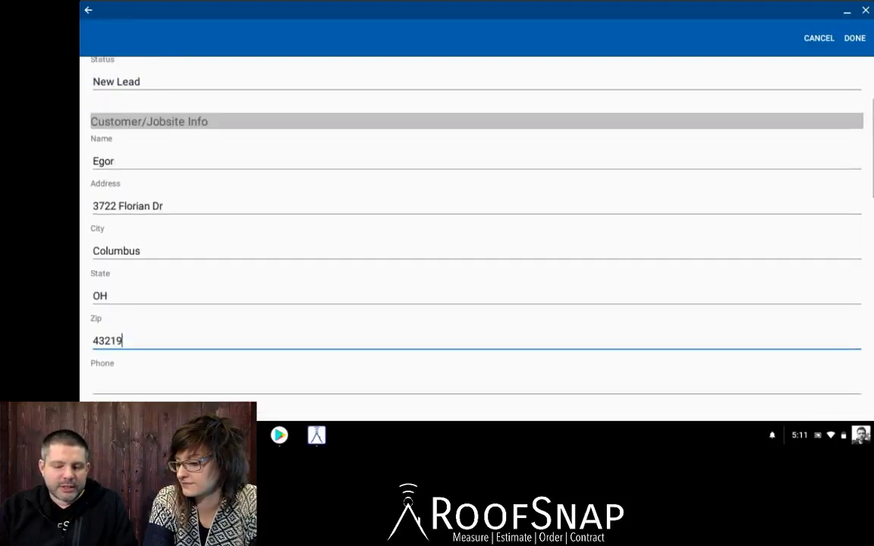
scroll(470, 227, down, 2)
scroll(470, 227, down, 1)
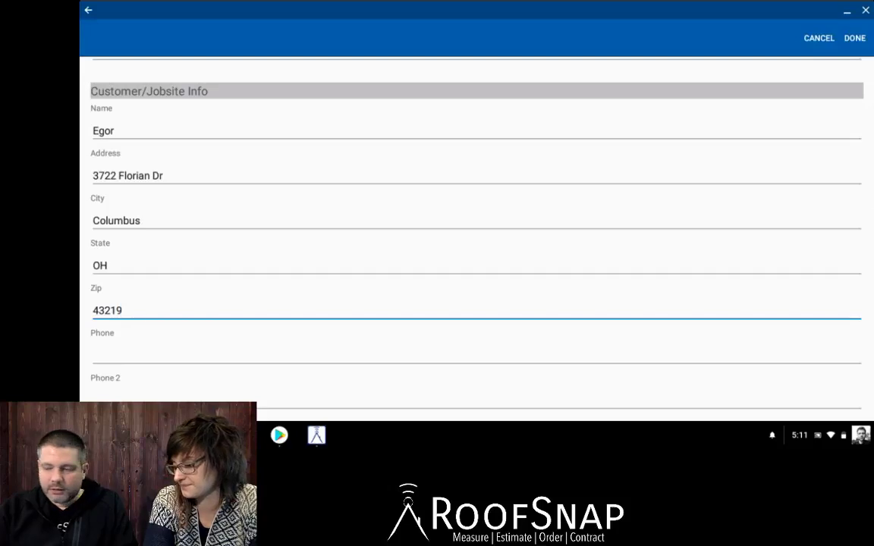
scroll(470, 228, up, 5)
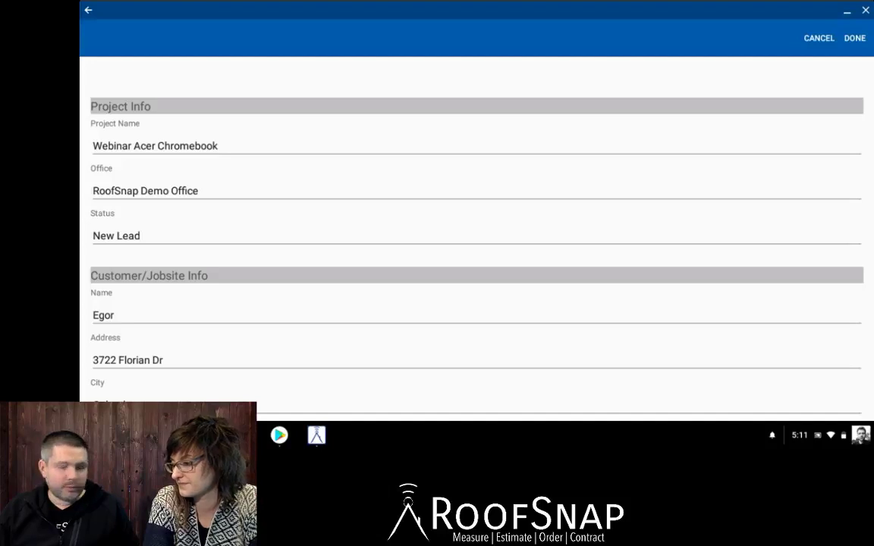
Save the form and open the Webinar Acer Chromebook project from the Projects list.
click(854, 38)
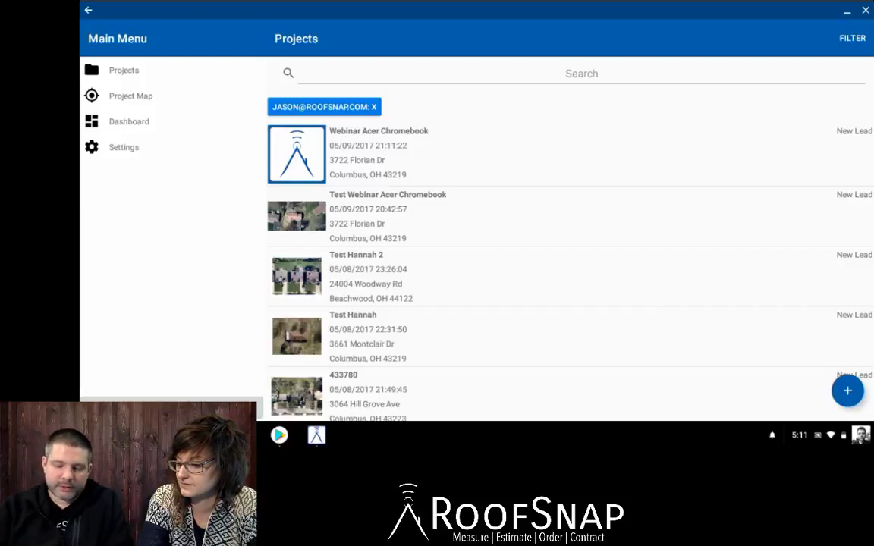
click(425, 154)
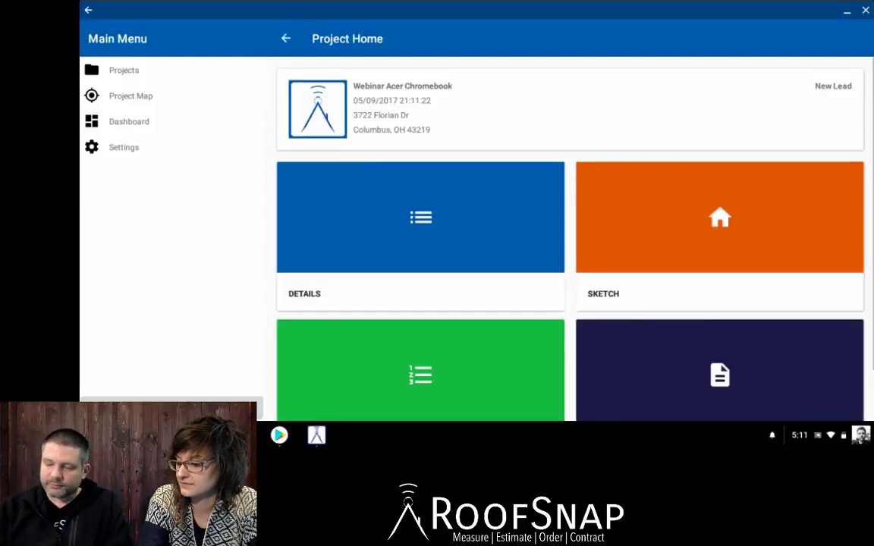
scroll(569, 235, down, 2)
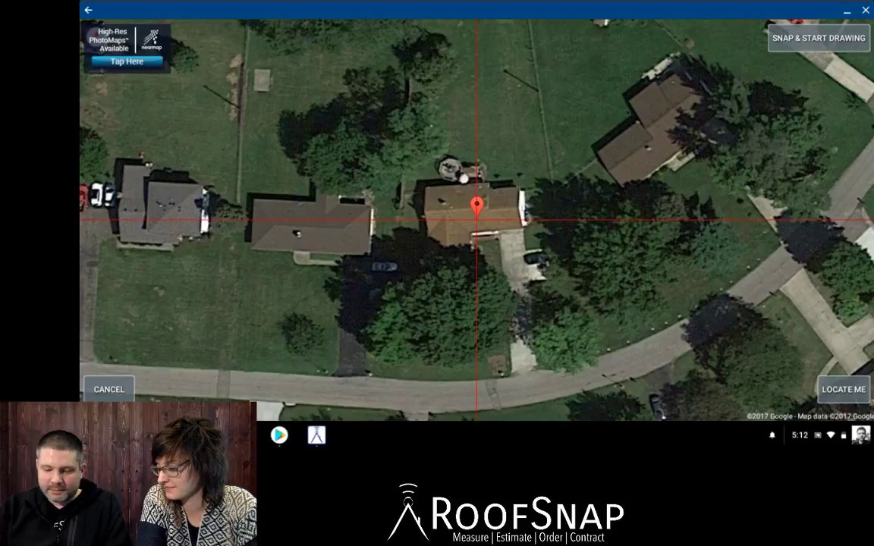
Pan the satellite map until the house roof sits under the red crosshair.
scroll(477, 220, up, 3)
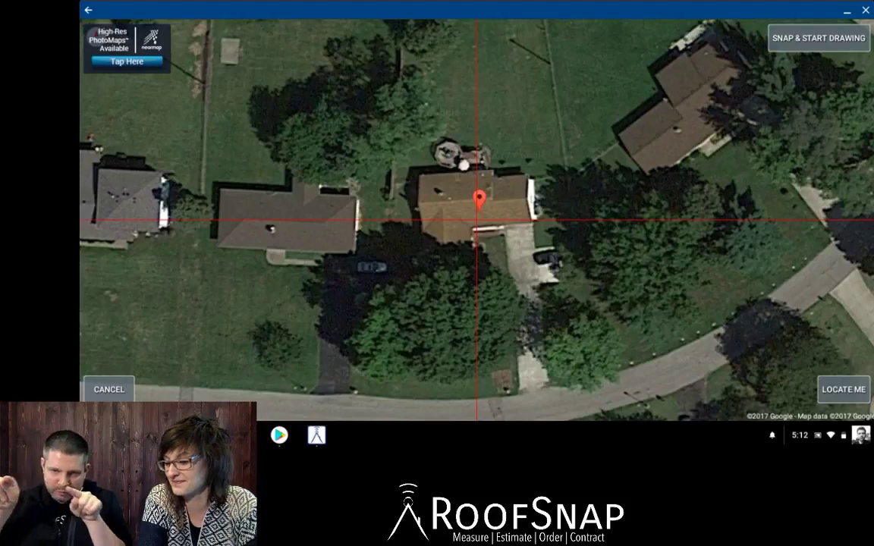
scroll(477, 220, up, 2)
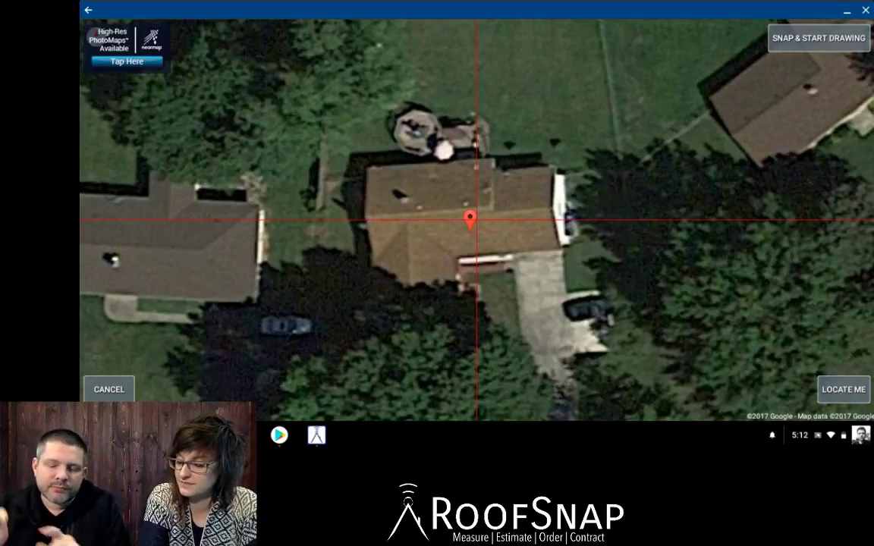
mouse_move(469, 220)
mouse_down()
mouse_move(455, 236)
mouse_move(448, 228)
mouse_move(457, 230)
mouse_up()
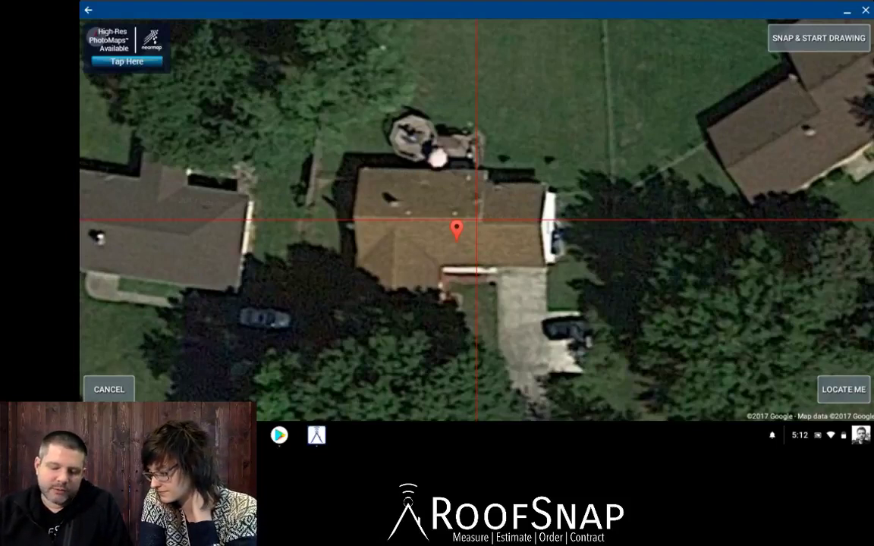
drag(476, 274, 478, 220)
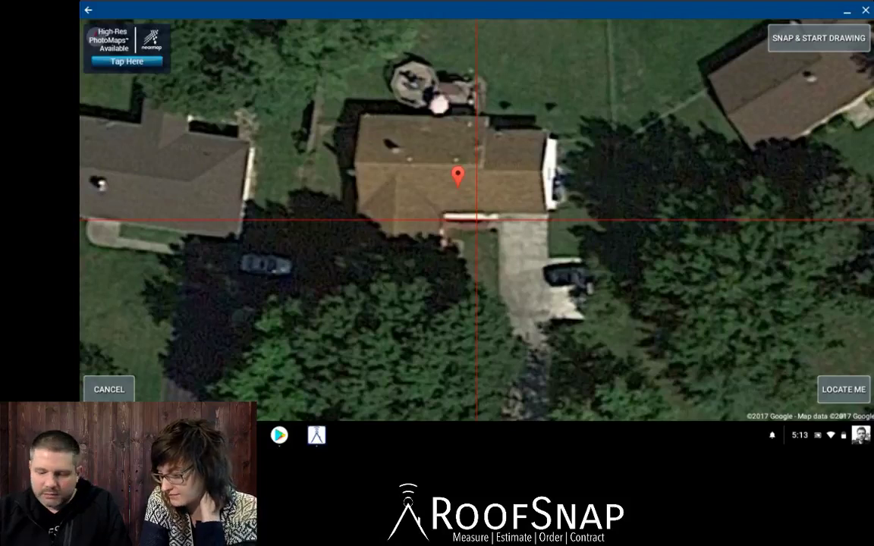
drag(477, 220, 472, 228)
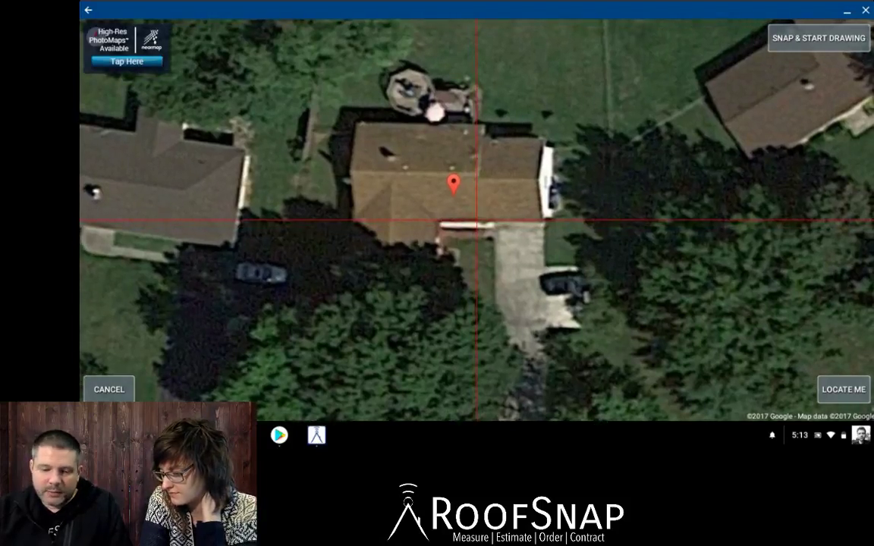
Purchase the $5.00 Nearmap image from the High-Res PhotoMaps offer.
click(97, 37)
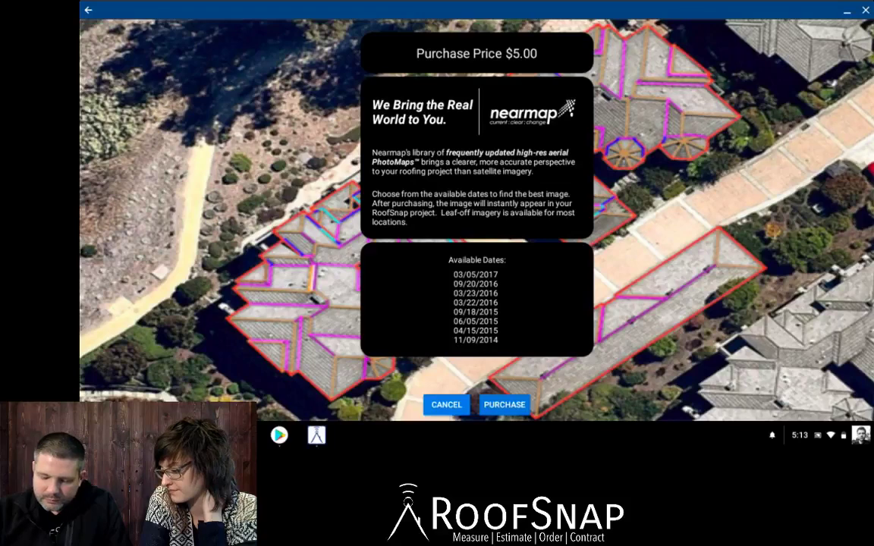
click(504, 405)
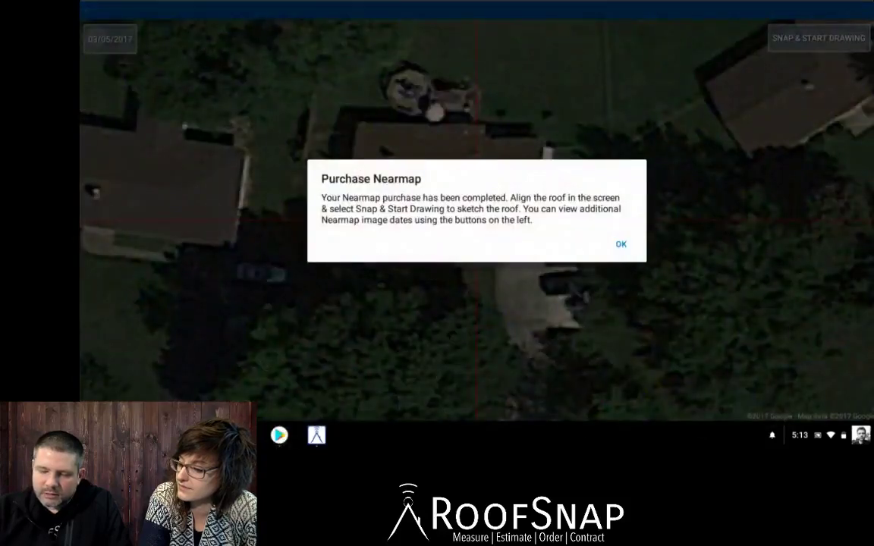
Dismiss the purchase message, center the roof under the crosshair, and show the image dates.
click(621, 244)
drag(455, 183, 463, 213)
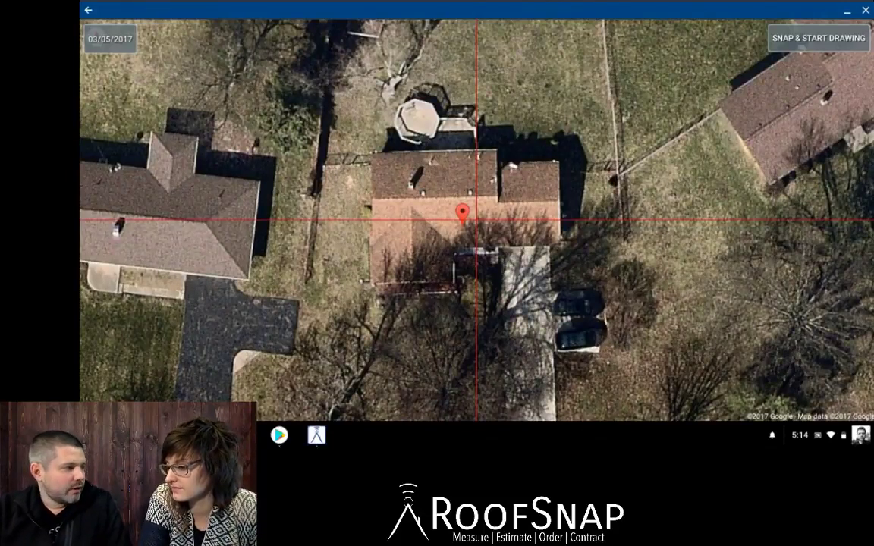
mouse_move(476, 220)
mouse_down()
mouse_move(474, 234)
mouse_move(482, 229)
mouse_up()
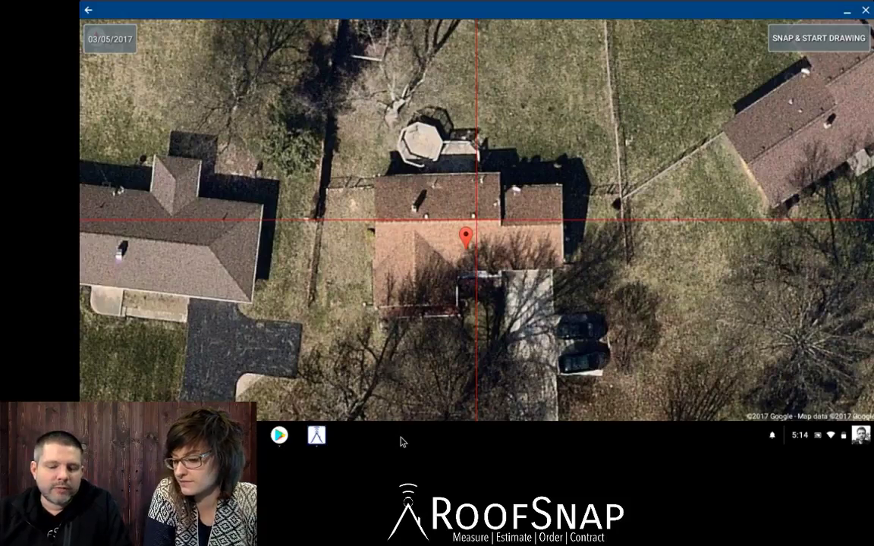
click(110, 39)
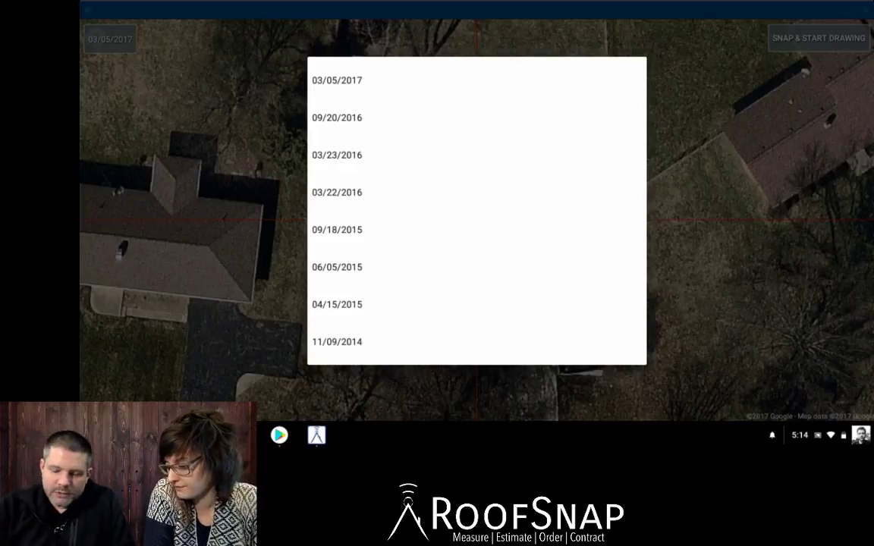
View the 03/23/2016 and then 04/15/2015 images, re-centering the roof under the crosshair each time.
click(336, 155)
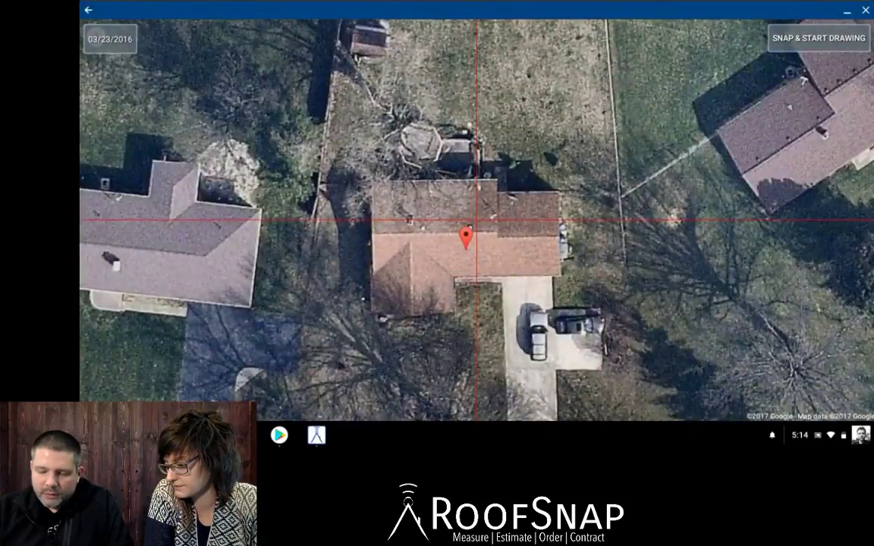
drag(465, 238, 447, 227)
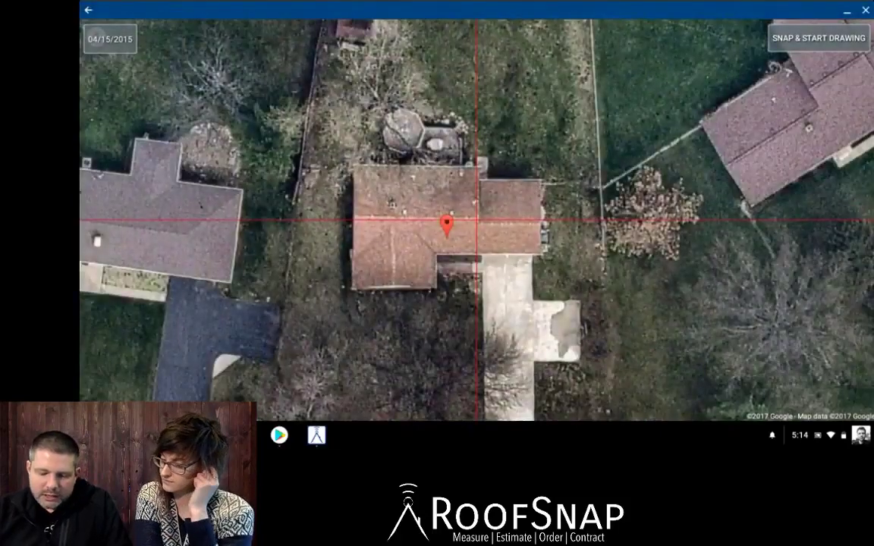
mouse_move(447, 226)
mouse_down()
mouse_move(436, 237)
mouse_move(443, 228)
mouse_up()
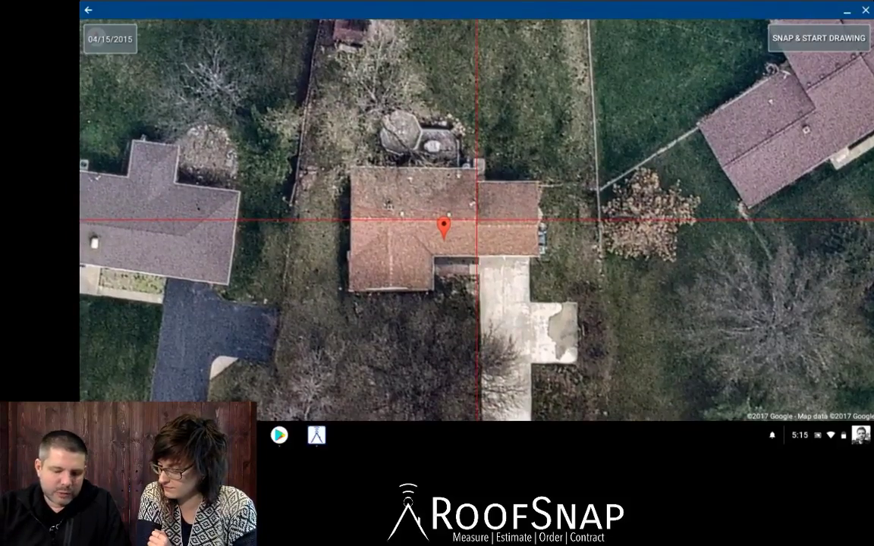
drag(444, 227, 445, 238)
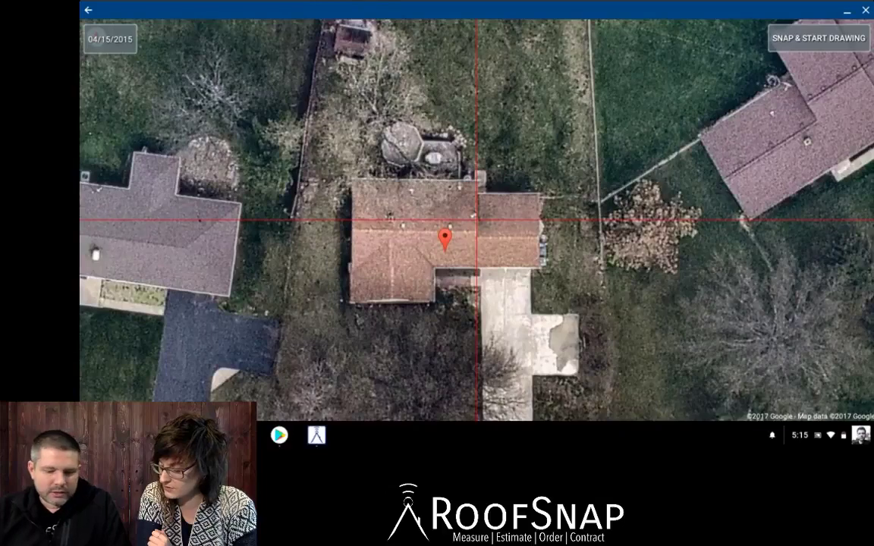
click(110, 39)
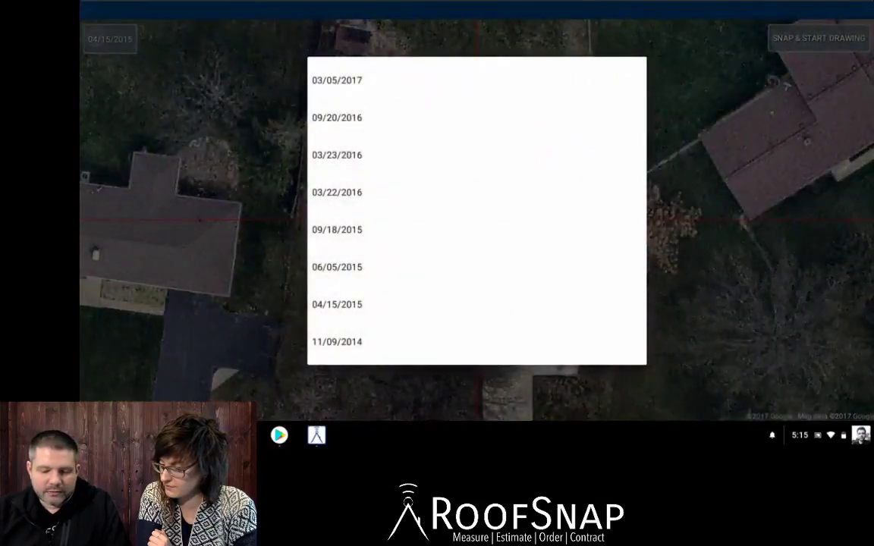
Switch to the 03/22/2016 image and rotate the map until the house is square.
click(337, 192)
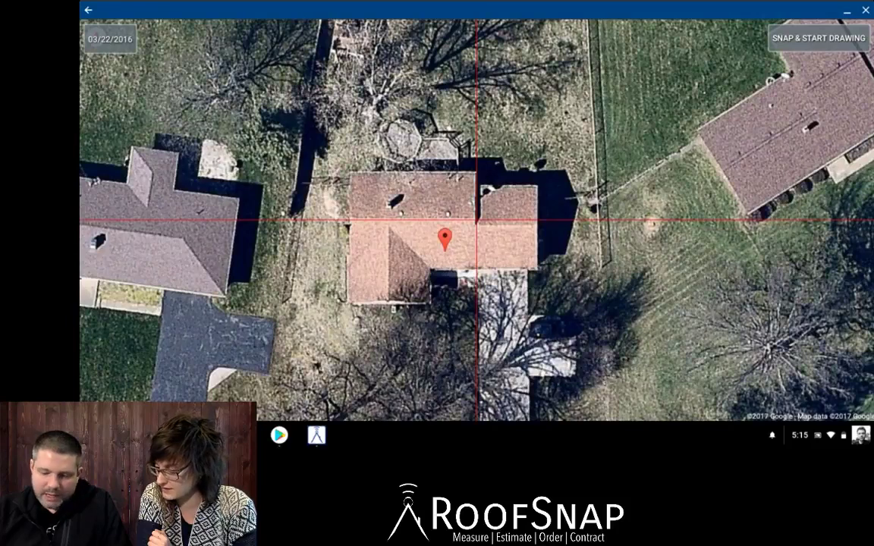
drag(444, 239, 449, 235)
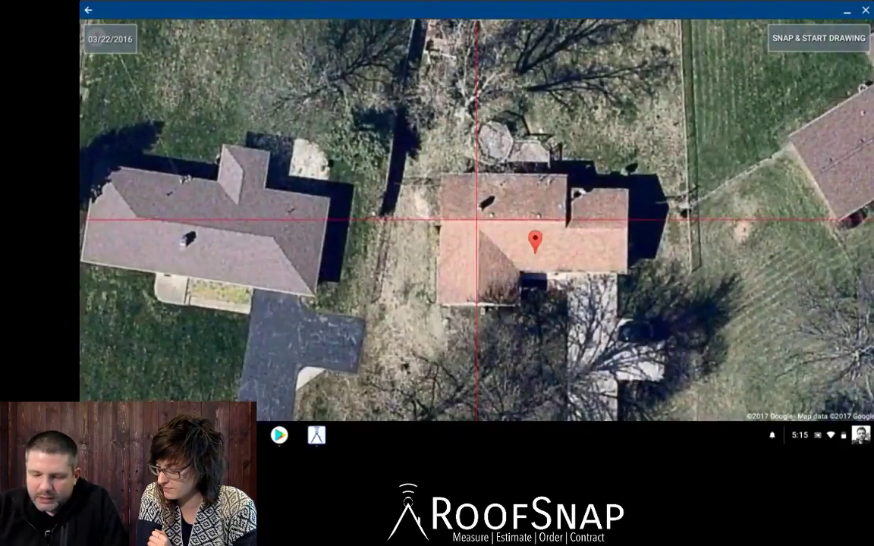
drag(628, 273, 620, 231)
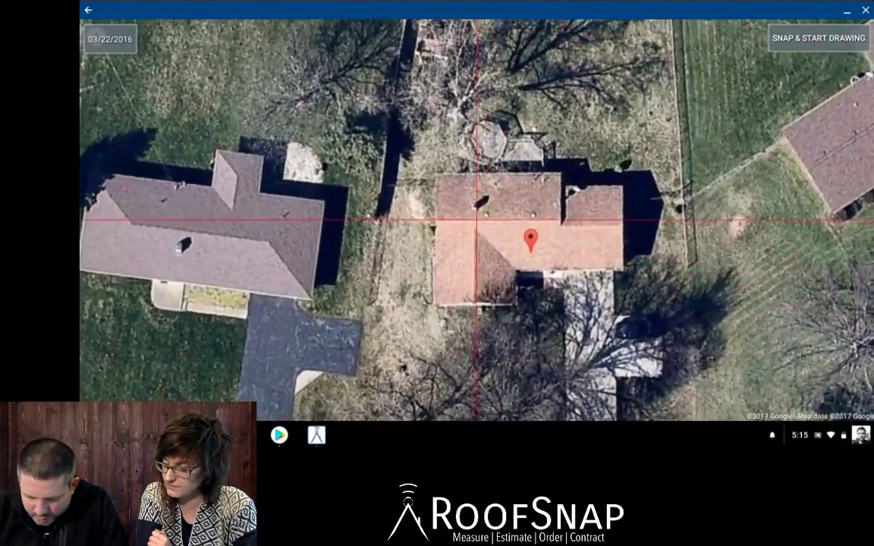
drag(530, 241, 535, 242)
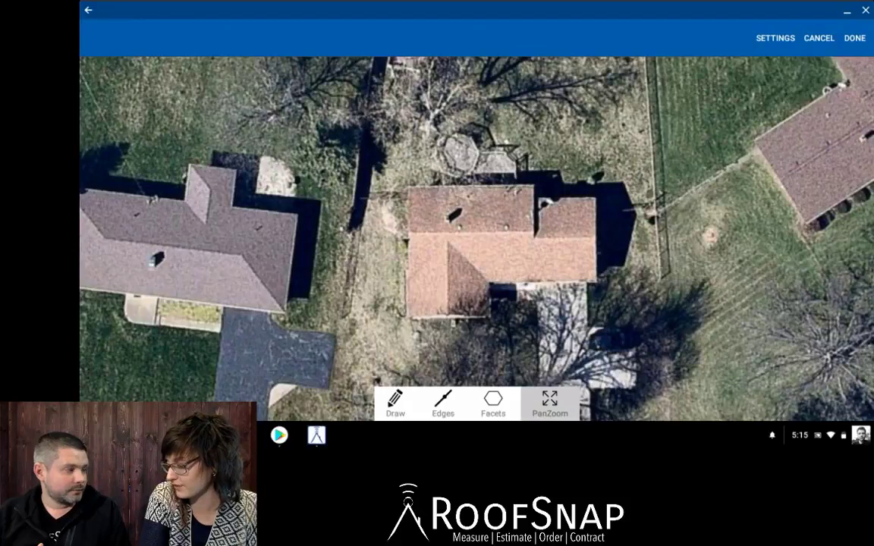
Preview the Draw, Edges and Facets tools, zoom onto the roof with PanZoom, then activate Draw.
drag(486, 227, 441, 233)
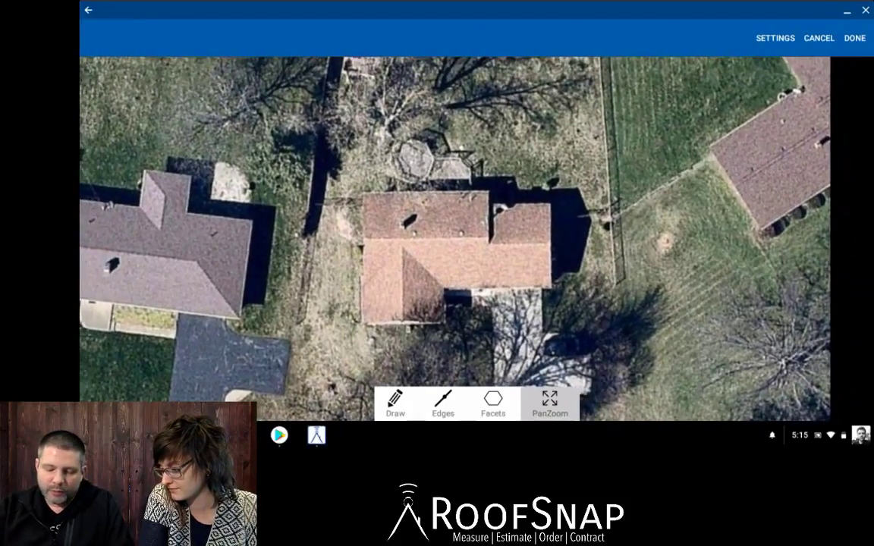
click(395, 403)
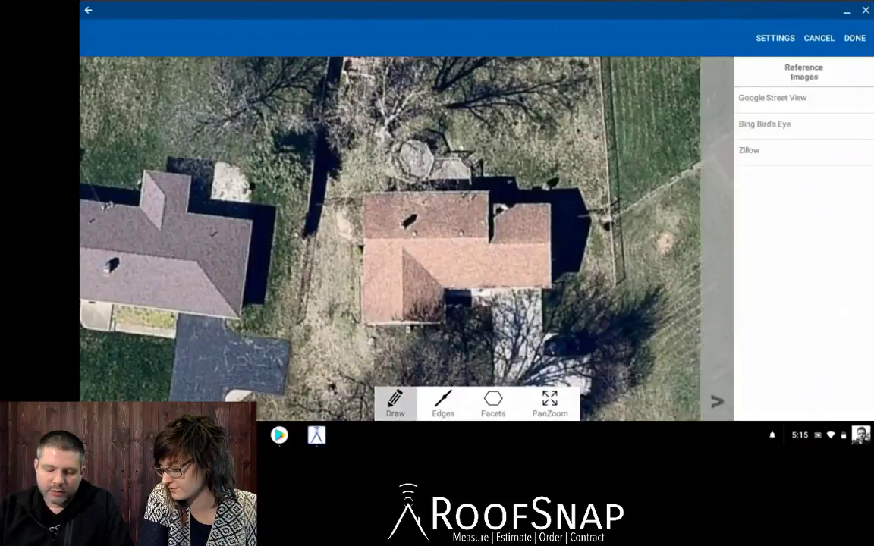
click(443, 403)
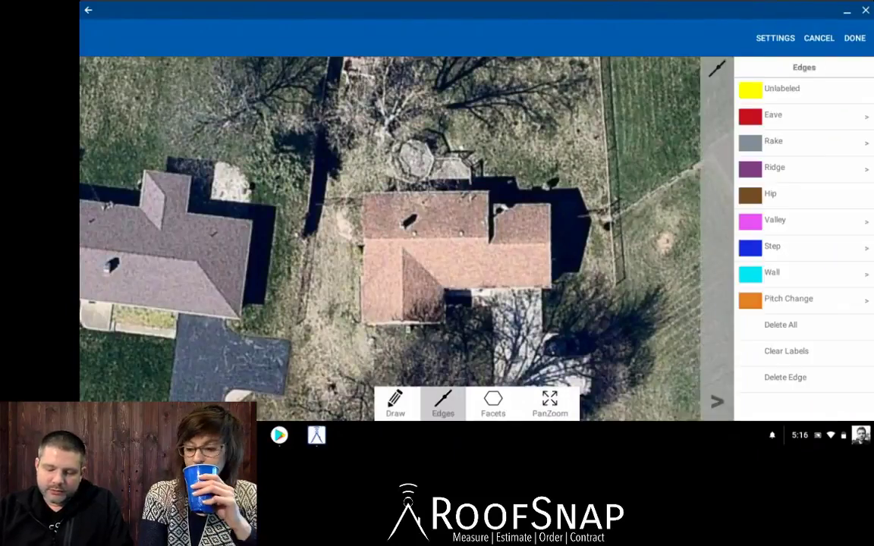
click(493, 403)
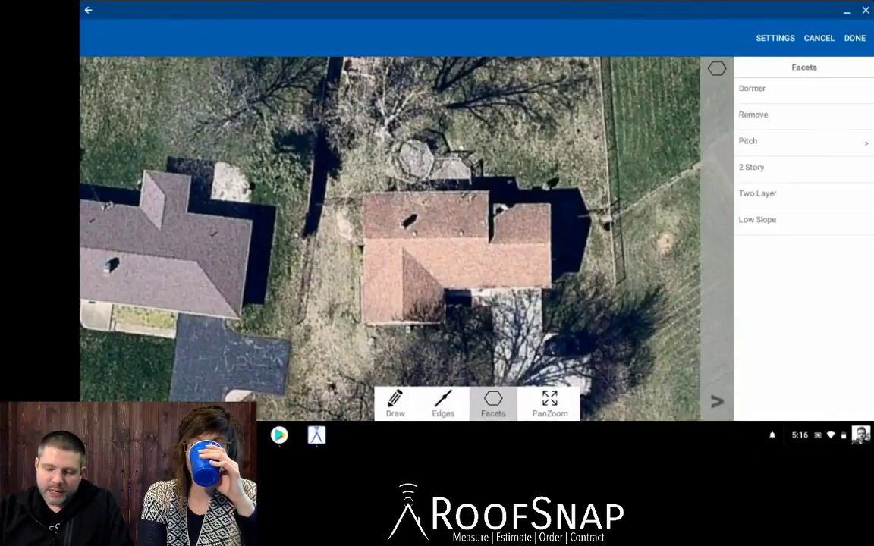
click(550, 403)
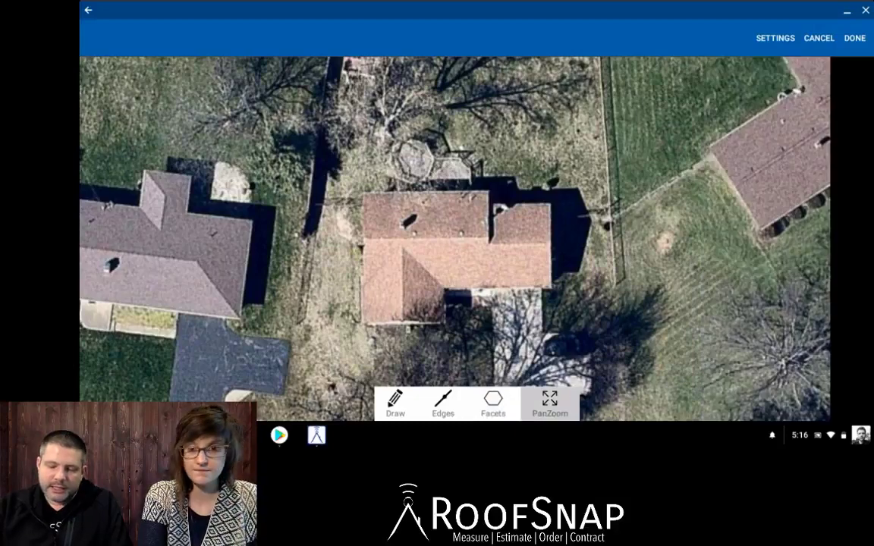
scroll(502, 267, up, 5)
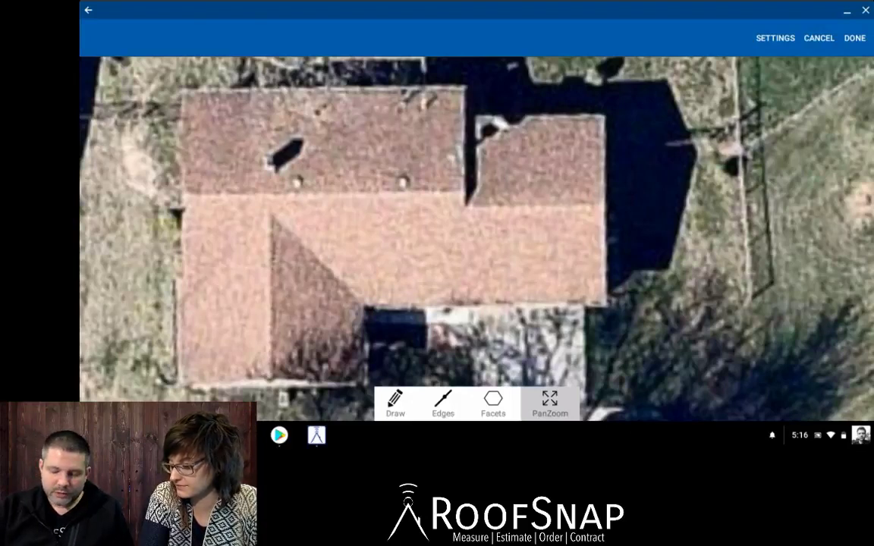
click(395, 403)
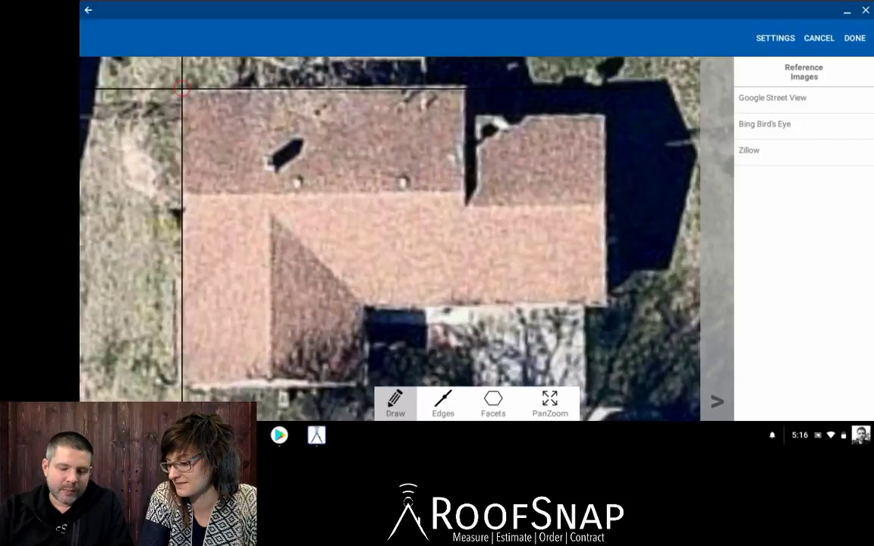
Trace the 40.5 ft top roof edge and continue down the right side.
drag(182, 89, 465, 86)
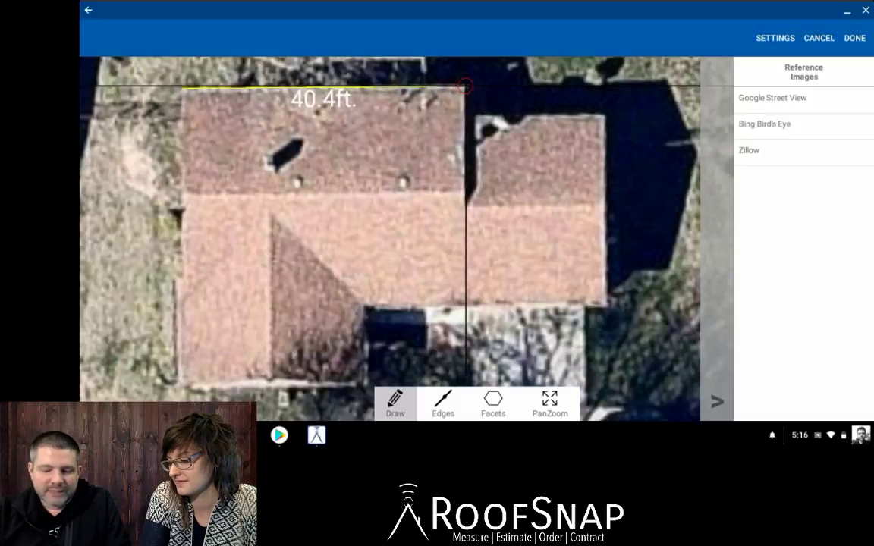
mouse_move(465, 87)
mouse_down()
mouse_move(468, 201)
mouse_move(465, 192)
mouse_move(434, 191)
mouse_move(180, 194)
mouse_move(181, 316)
mouse_move(180, 298)
mouse_move(179, 306)
mouse_move(271, 208)
mouse_move(270, 383)
mouse_move(369, 383)
mouse_move(366, 305)
mouse_move(608, 303)
mouse_move(604, 203)
mouse_move(462, 205)
mouse_move(468, 190)
mouse_move(449, 185)
mouse_move(472, 160)
mouse_up()
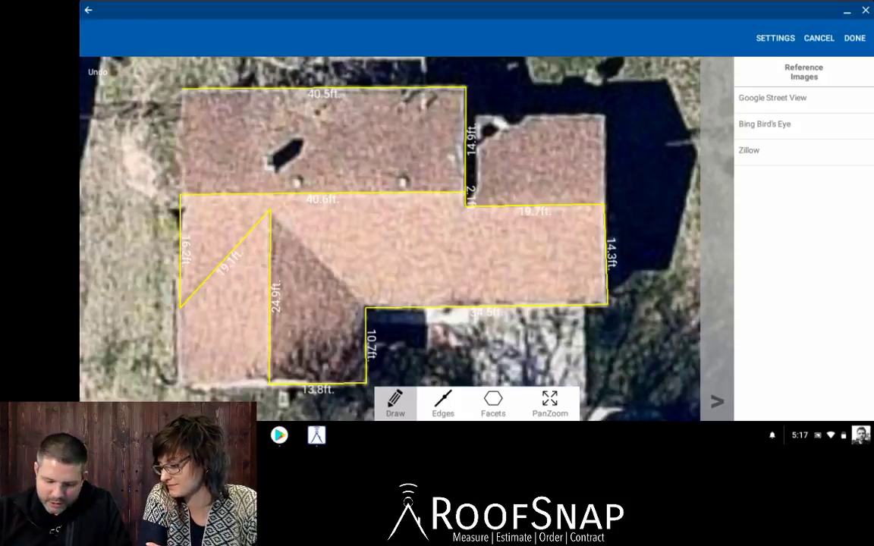
Draw lines to the 34.5 ft edge corner, the valley-top diagonal, and the upper section's left edge.
mouse_move(410, 228)
mouse_down()
mouse_move(359, 299)
mouse_move(394, 249)
mouse_move(379, 300)
mouse_move(365, 307)
mouse_up()
drag(409, 174, 263, 207)
drag(381, 174, 268, 209)
drag(482, 274, 268, 208)
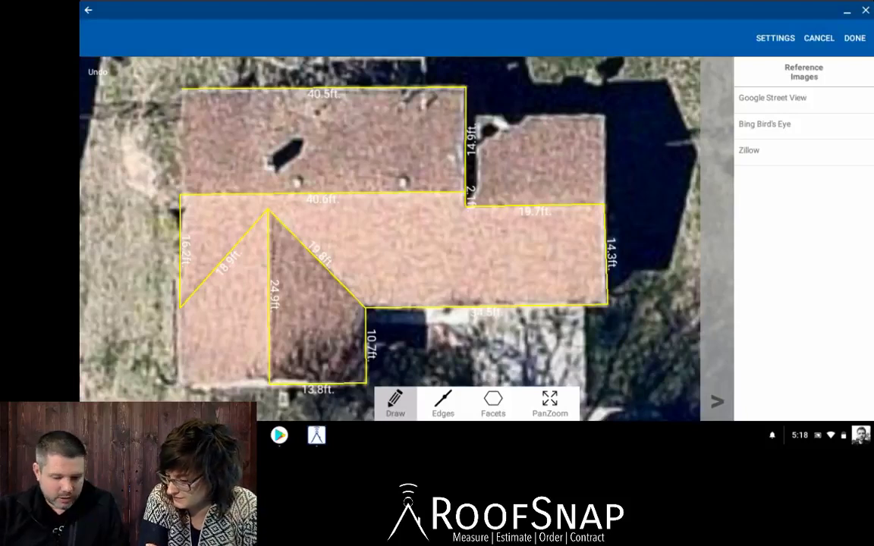
drag(347, 72, 182, 89)
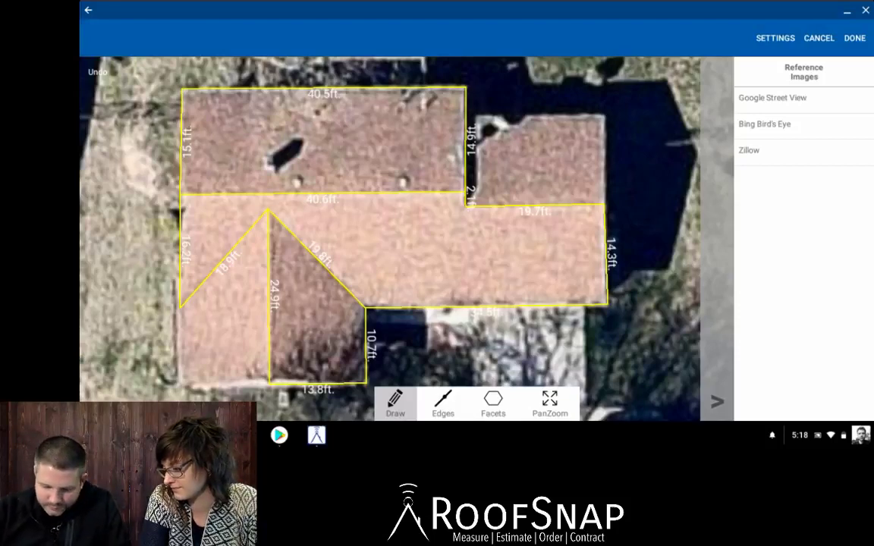
click(550, 404)
drag(342, 303, 469, 204)
scroll(338, 253, up, 3)
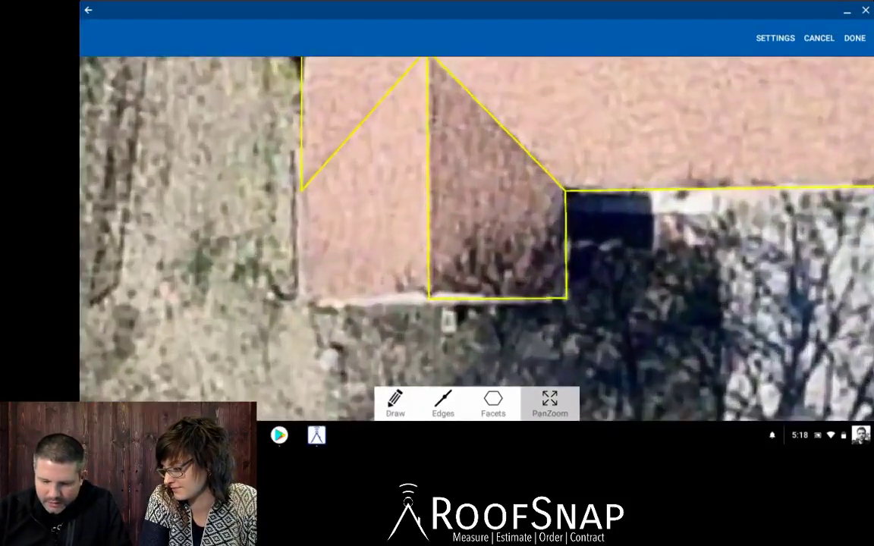
click(395, 403)
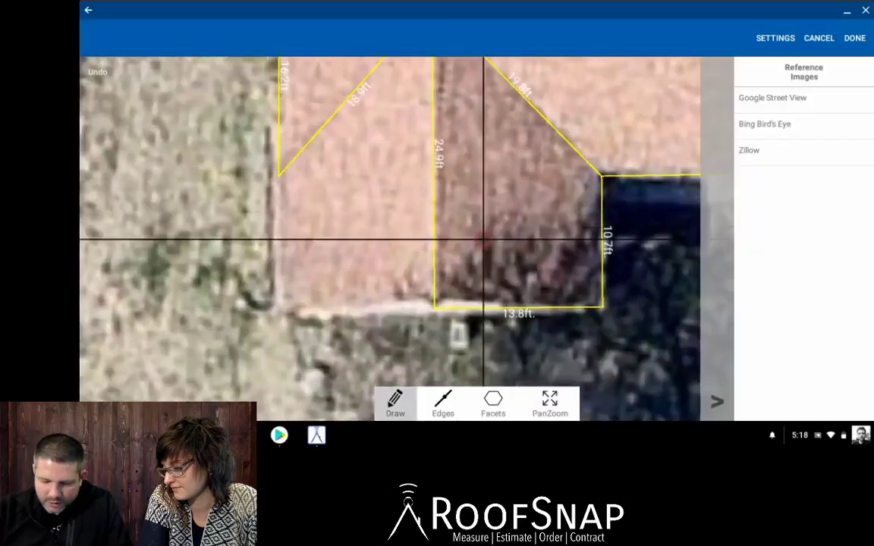
drag(447, 301, 279, 308)
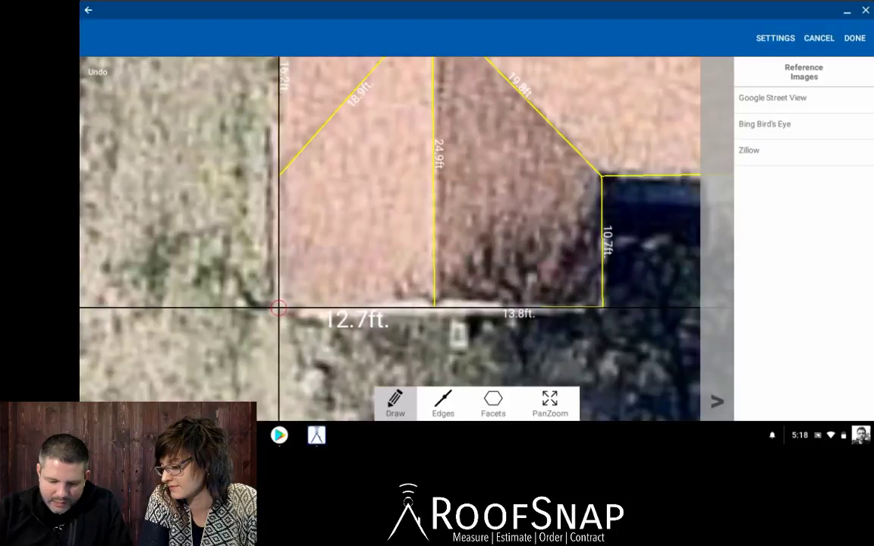
drag(280, 308, 279, 176)
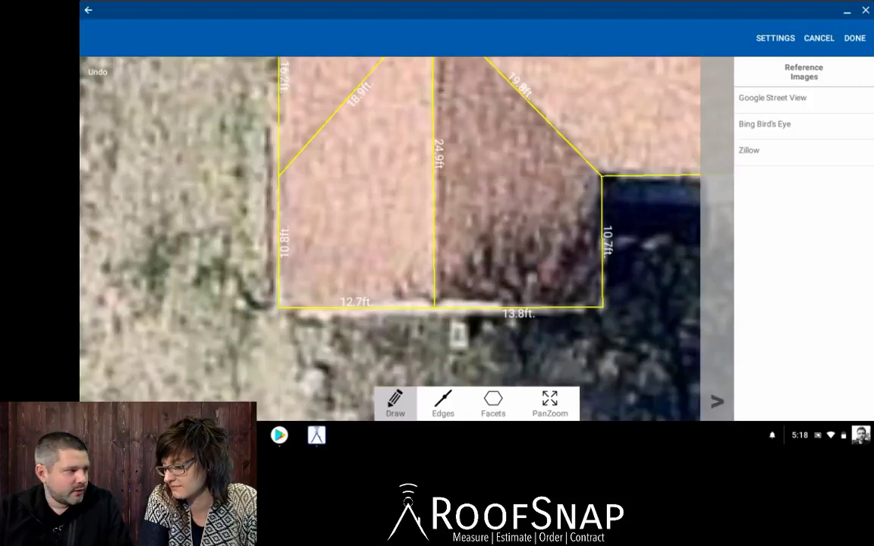
mouse_move(341, 167)
mouse_down()
mouse_move(284, 166)
mouse_move(404, 237)
mouse_up()
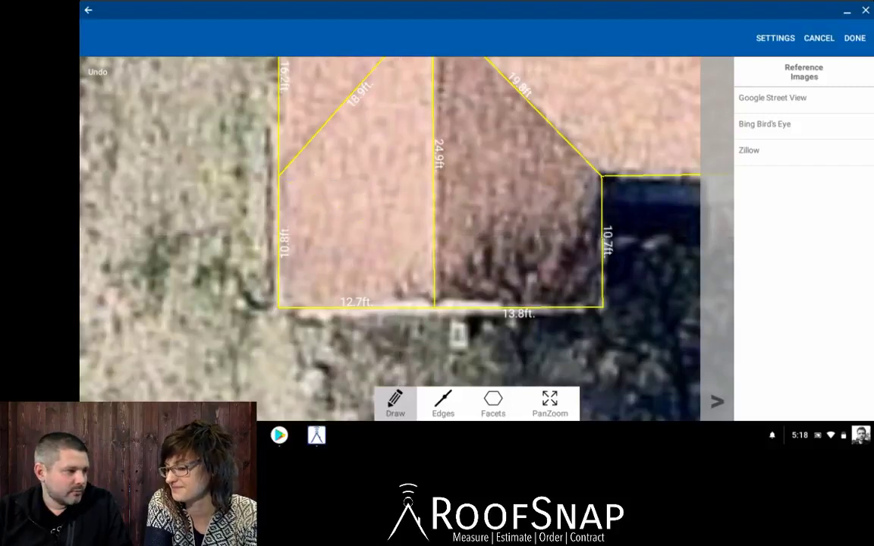
drag(281, 176, 396, 240)
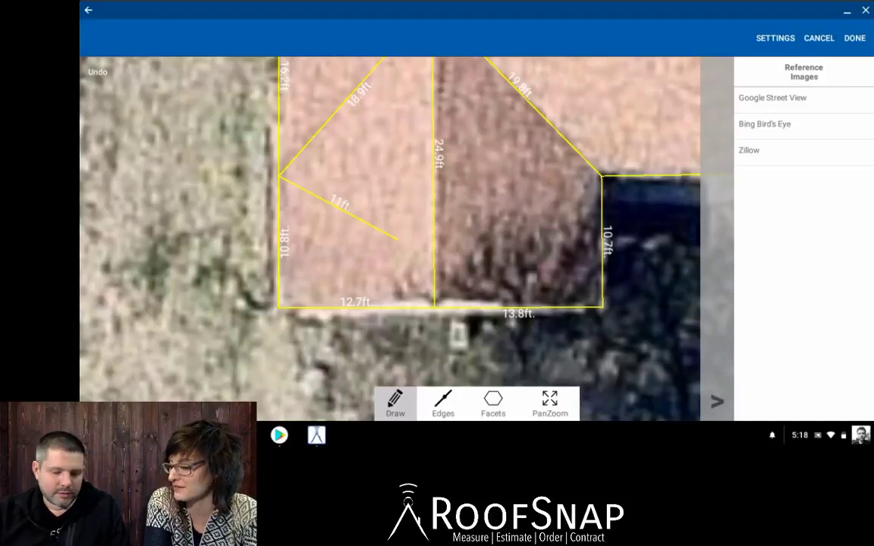
drag(79, 134, 104, 78)
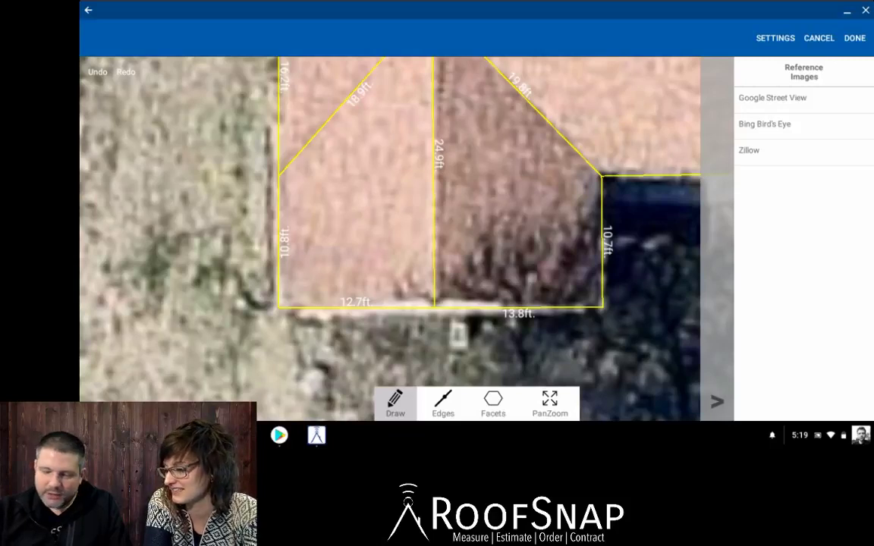
click(550, 404)
scroll(455, 227, down, 3)
drag(455, 228, 427, 245)
click(395, 402)
drag(488, 218, 407, 237)
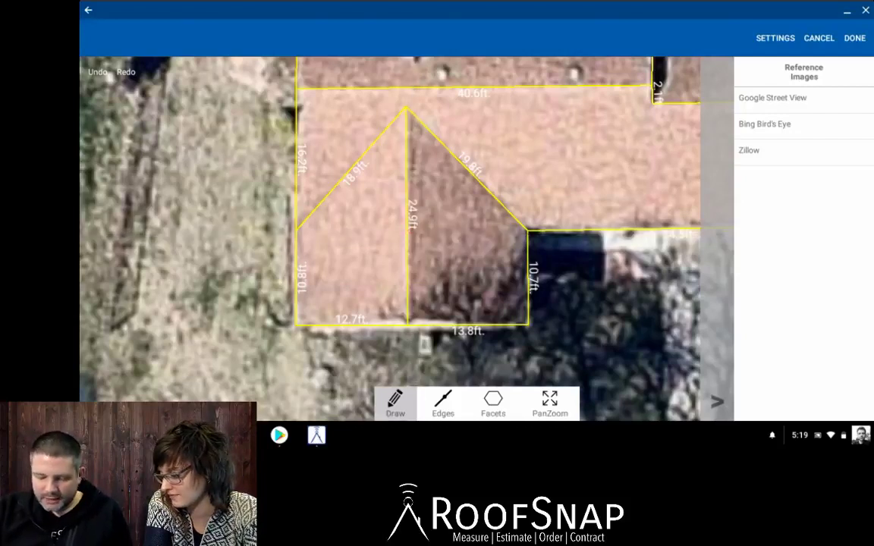
Remove the gable's centre edge with Delete Edge and redraw it from the bottom edge to the apex.
click(443, 402)
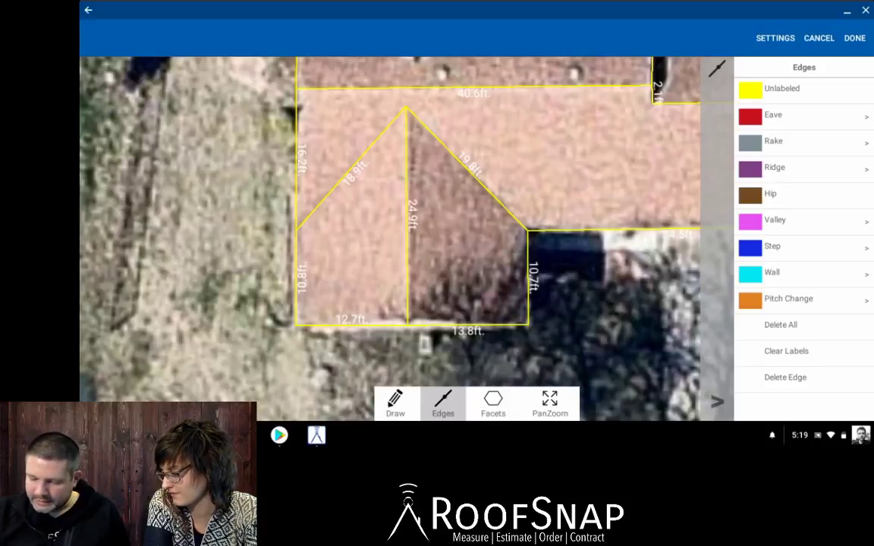
click(785, 377)
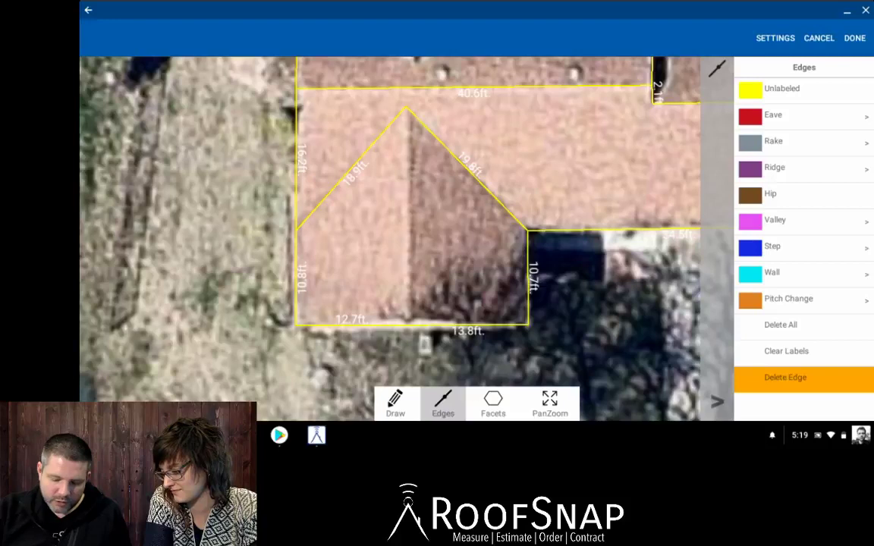
click(396, 403)
drag(418, 92, 406, 111)
mouse_move(484, 92)
mouse_down()
mouse_move(406, 107)
mouse_move(413, 171)
mouse_move(476, 241)
mouse_move(460, 288)
mouse_move(407, 324)
mouse_up()
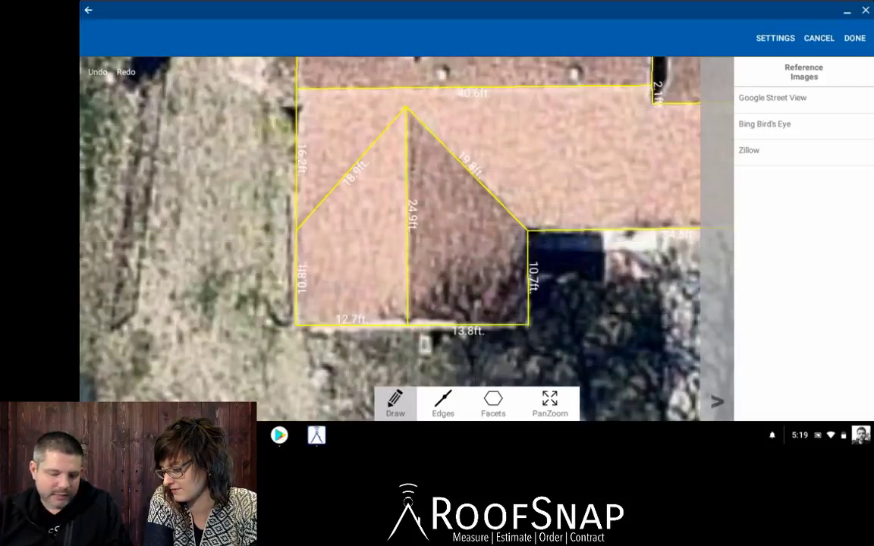
Zoom in on the front gable and drag its apex vertex slightly right onto the ridge.
click(453, 94)
click(550, 403)
scroll(431, 317, up, 5)
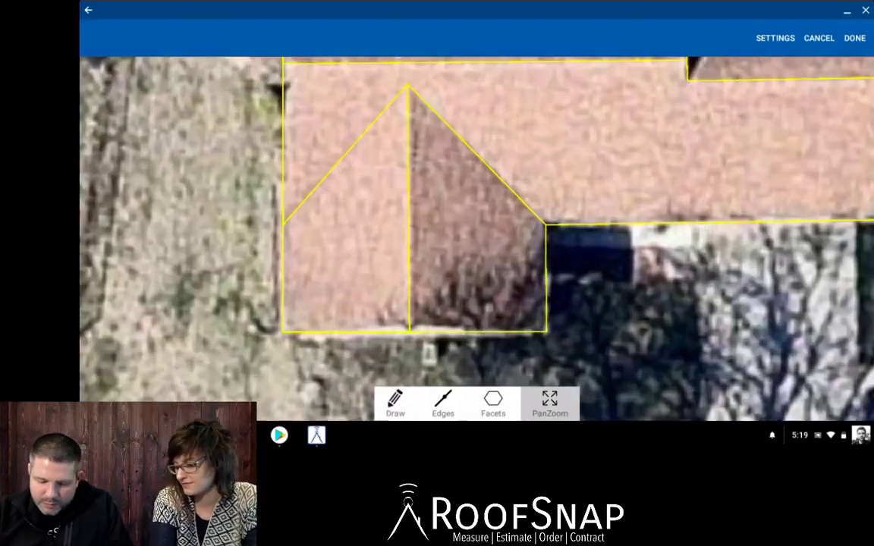
scroll(380, 277, down, 1)
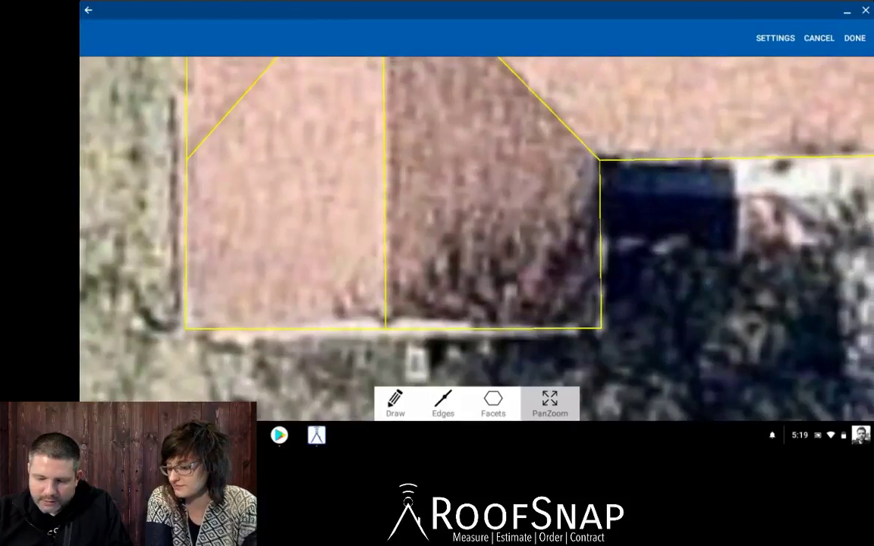
drag(394, 243, 434, 332)
scroll(435, 250, down, 1)
drag(435, 250, 440, 379)
click(395, 402)
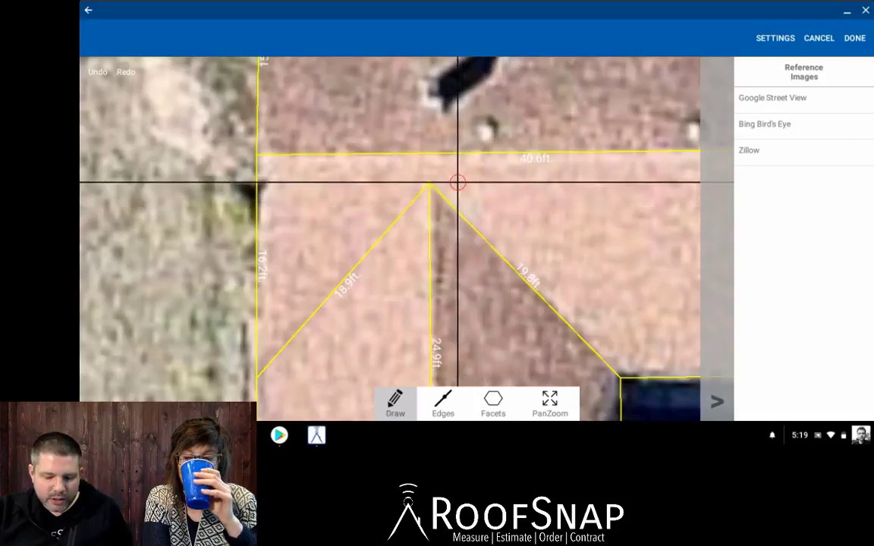
mouse_move(430, 182)
mouse_down()
mouse_move(470, 181)
mouse_move(533, 117)
mouse_move(446, 106)
mouse_move(400, 143)
mouse_move(444, 189)
mouse_move(492, 151)
mouse_move(450, 152)
mouse_move(432, 182)
mouse_up()
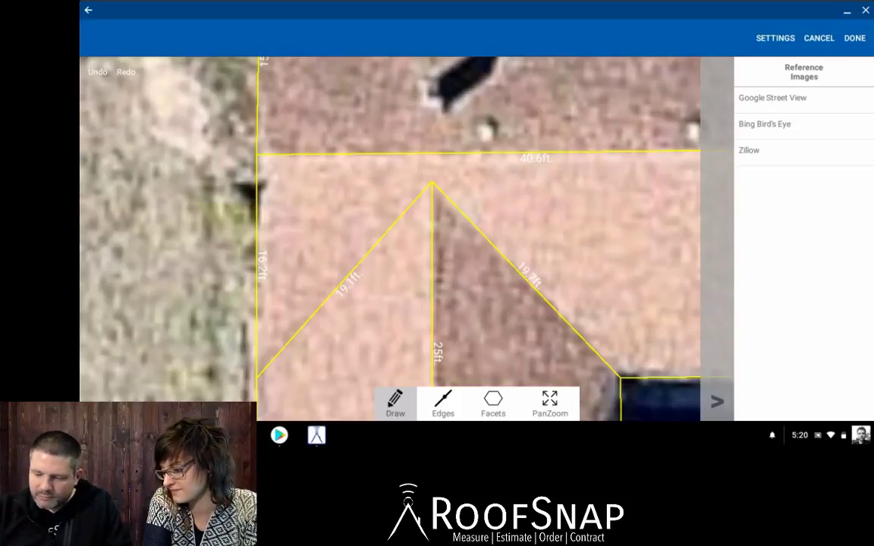
click(550, 403)
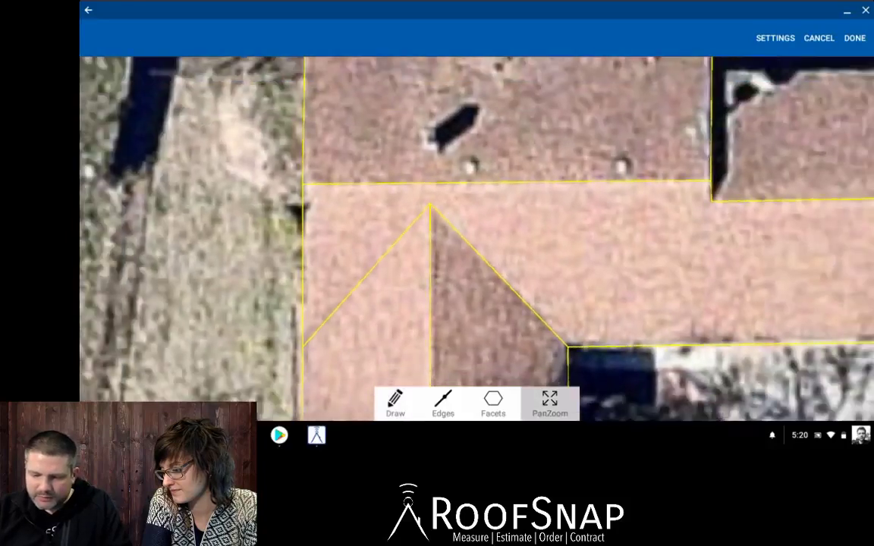
Align the right wing's upper and lower inner corner vertices with the roof edge.
scroll(471, 235, down, 3)
drag(470, 235, 392, 216)
scroll(470, 236, up, 6)
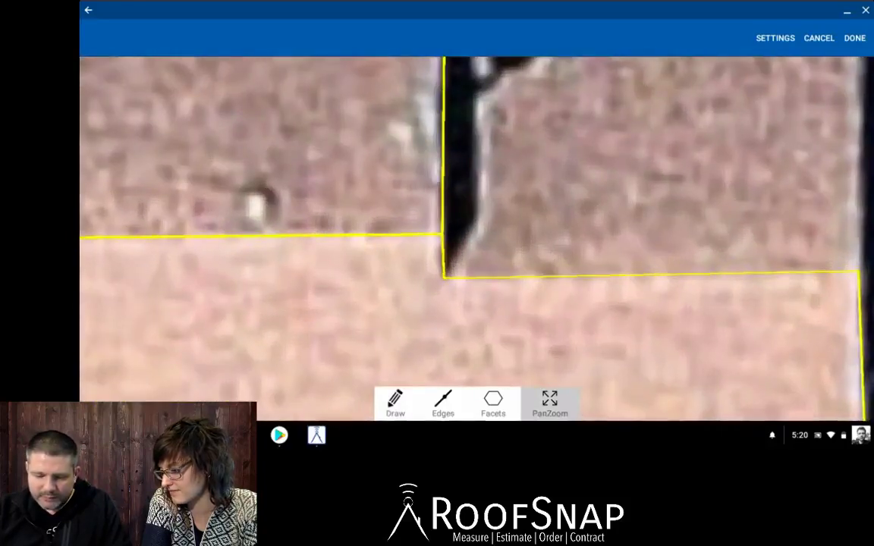
scroll(470, 235, down, 5)
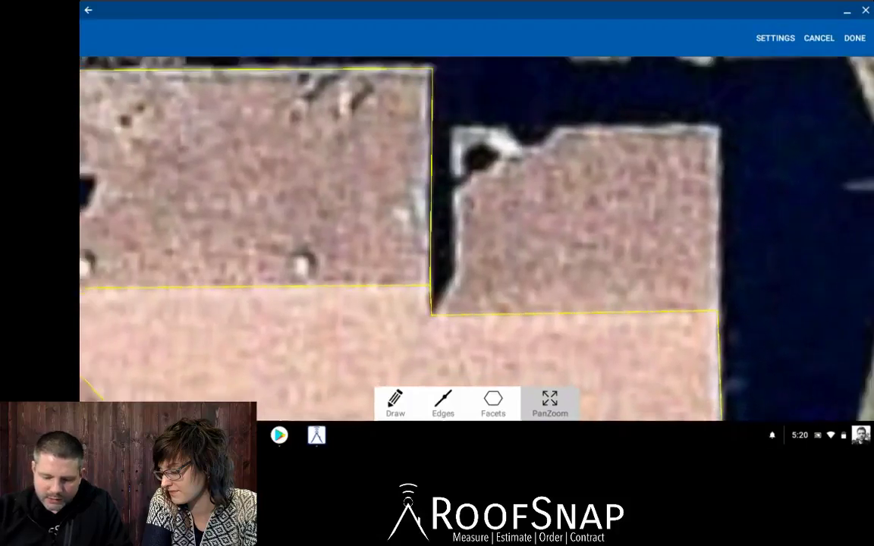
scroll(431, 282, down, 1)
click(396, 402)
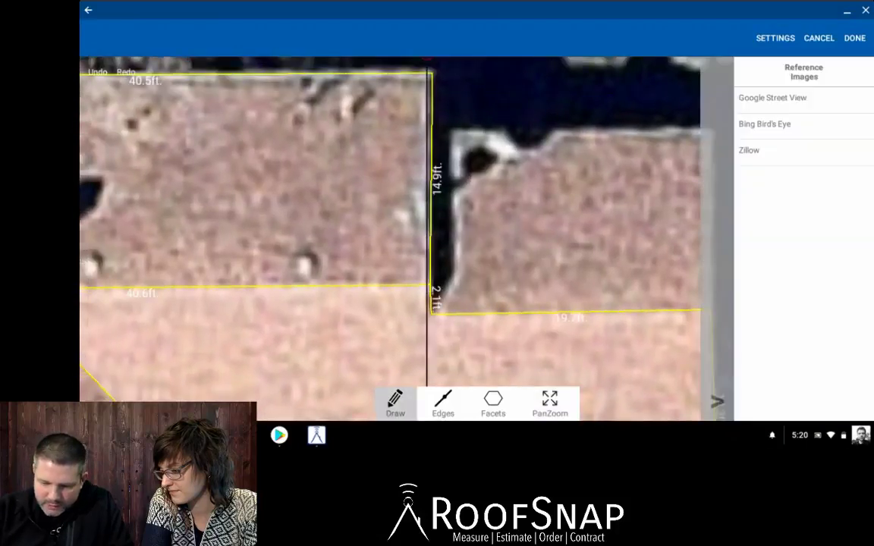
drag(430, 74, 430, 72)
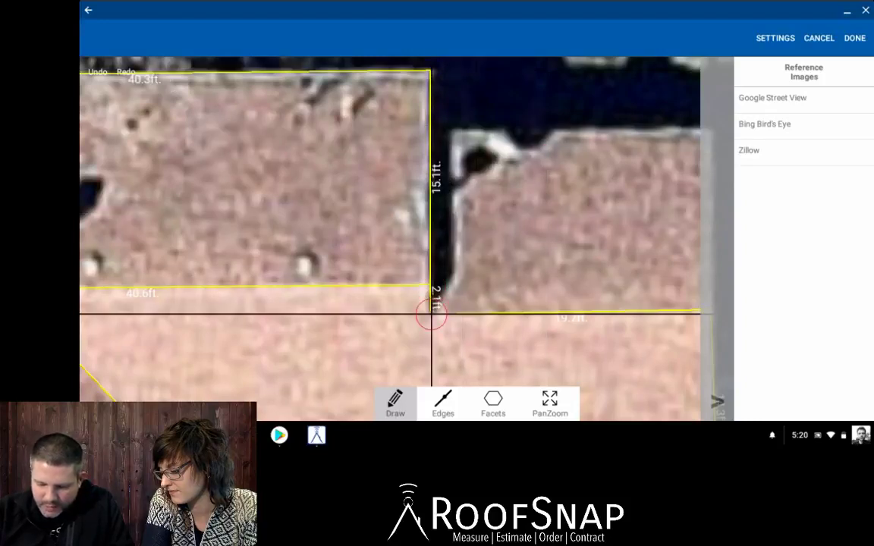
drag(431, 315, 430, 315)
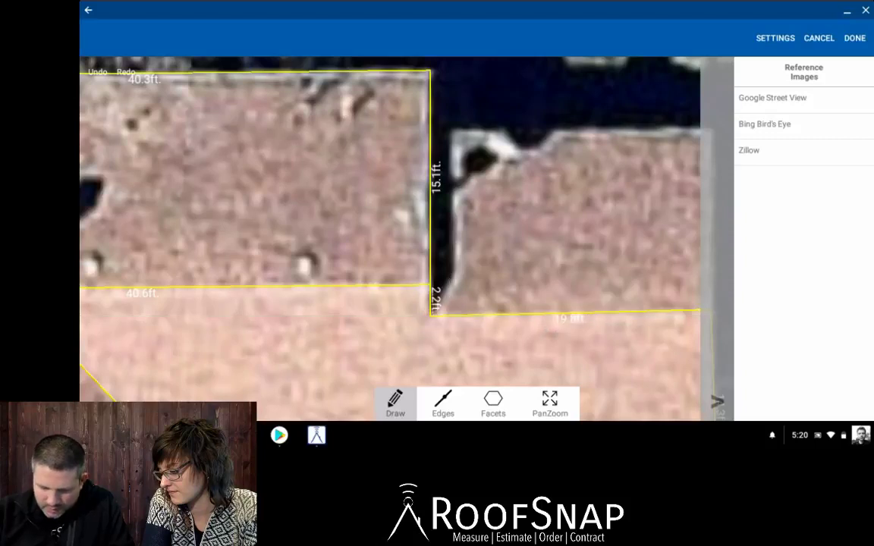
Move the roof's lower-right and upper-right corner vertices onto the actual roof edges.
click(550, 403)
drag(577, 288, 398, 223)
scroll(437, 289, up, 1)
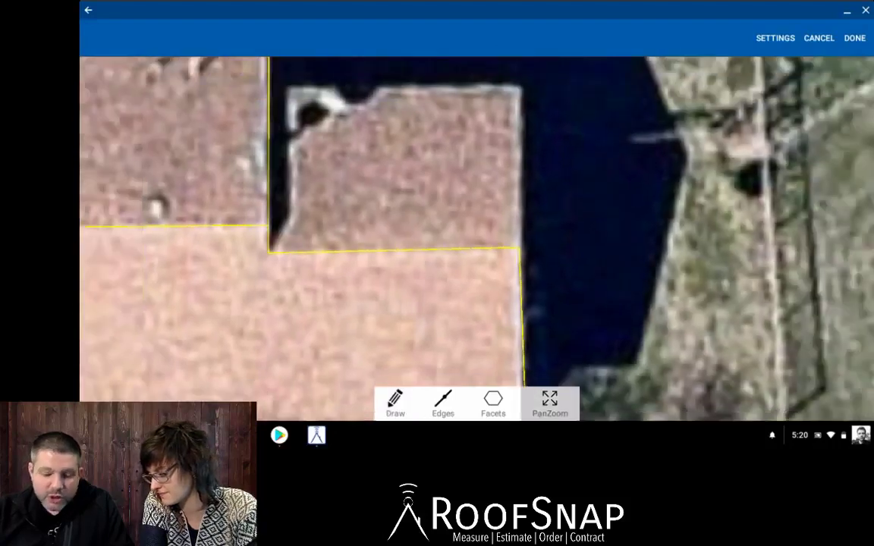
scroll(422, 242, down, 1)
drag(505, 289, 435, 223)
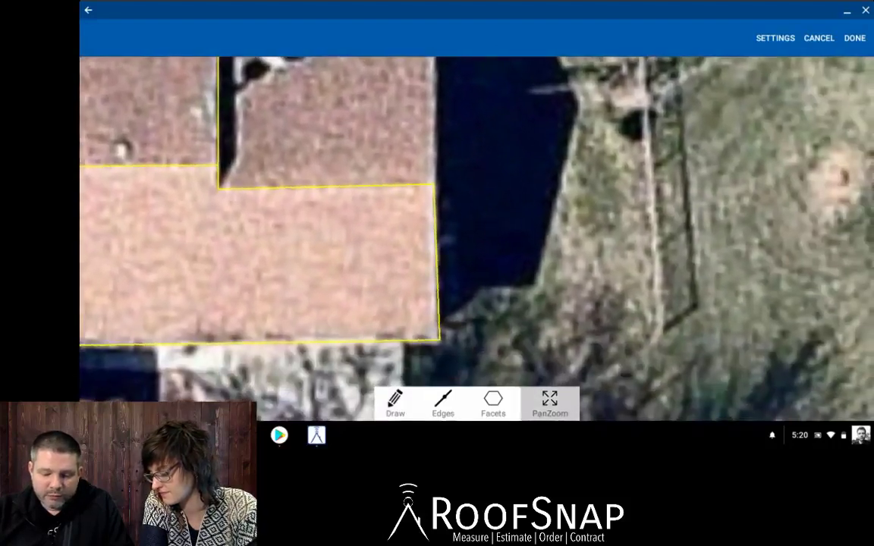
scroll(414, 241, up, 1)
click(395, 404)
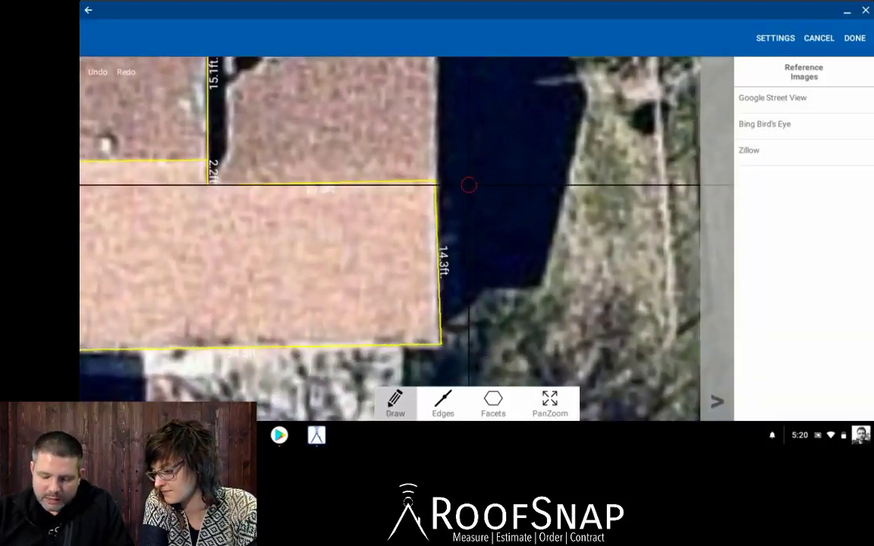
click(550, 404)
scroll(365, 243, down, 2)
scroll(364, 243, up, 1)
scroll(364, 243, down, 1)
scroll(365, 243, up, 1)
scroll(407, 282, up, 1)
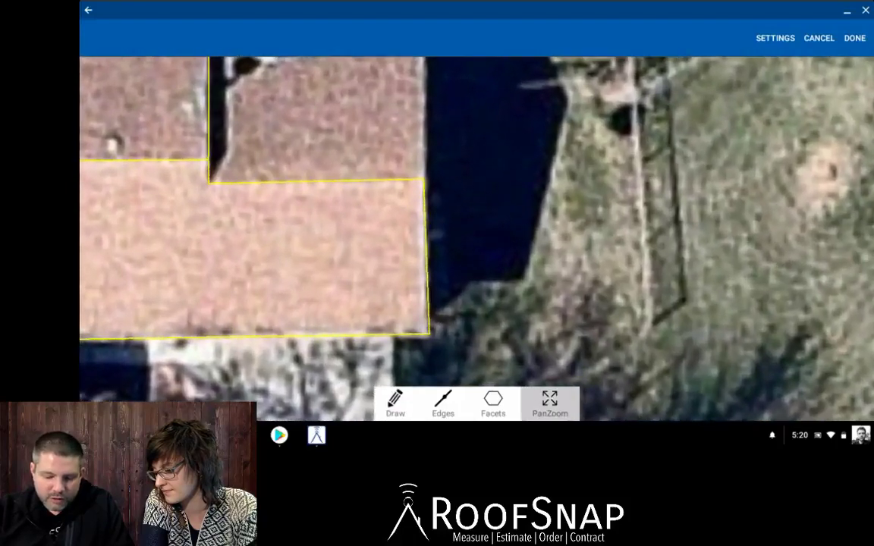
click(395, 403)
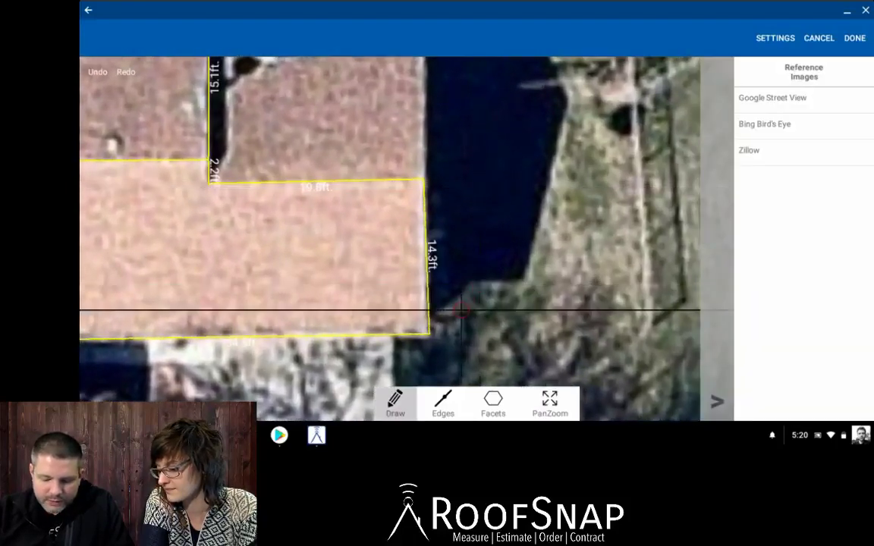
drag(430, 331, 426, 339)
drag(421, 180, 427, 184)
Trace the small rear section's 21.1 ft right, 13.1 ft top and 13 ft left edges, snapping to corners.
click(549, 403)
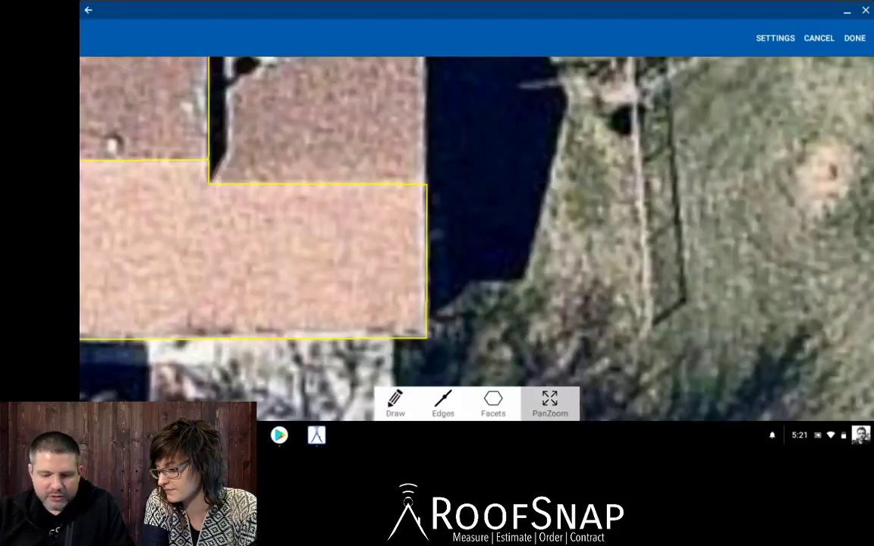
scroll(406, 258, down, 3)
drag(405, 257, 463, 365)
scroll(419, 305, up, 3)
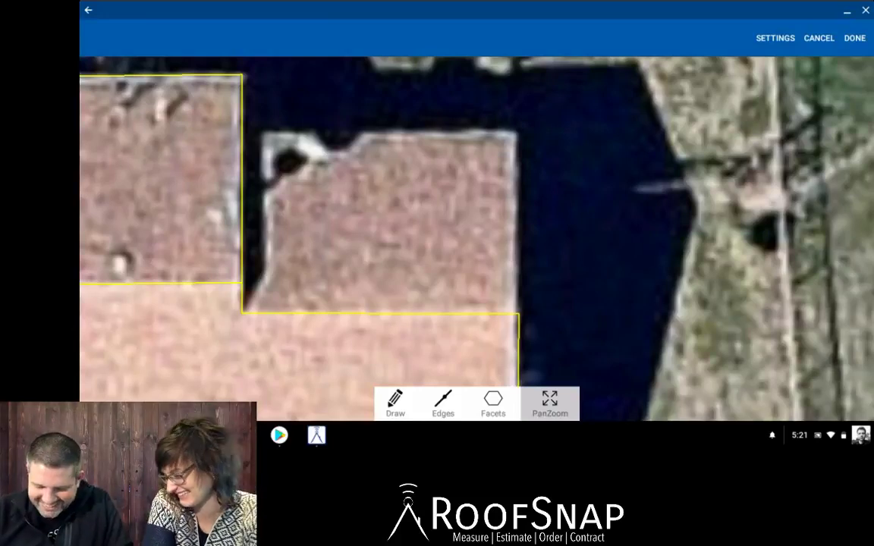
click(395, 403)
mouse_move(587, 182)
mouse_down()
mouse_move(554, 287)
mouse_move(519, 314)
mouse_move(519, 122)
mouse_move(518, 133)
mouse_up()
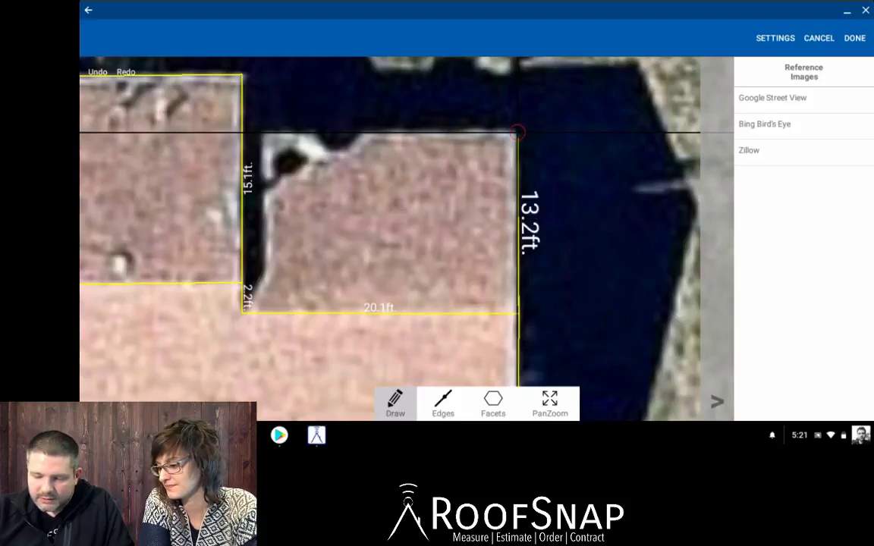
drag(519, 133, 227, 312)
click(353, 181)
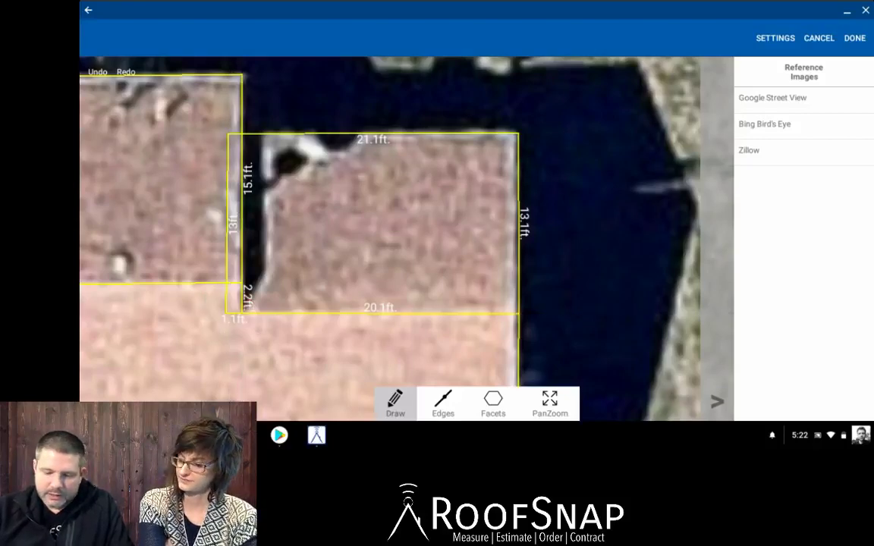
click(550, 404)
scroll(413, 289, down, 5)
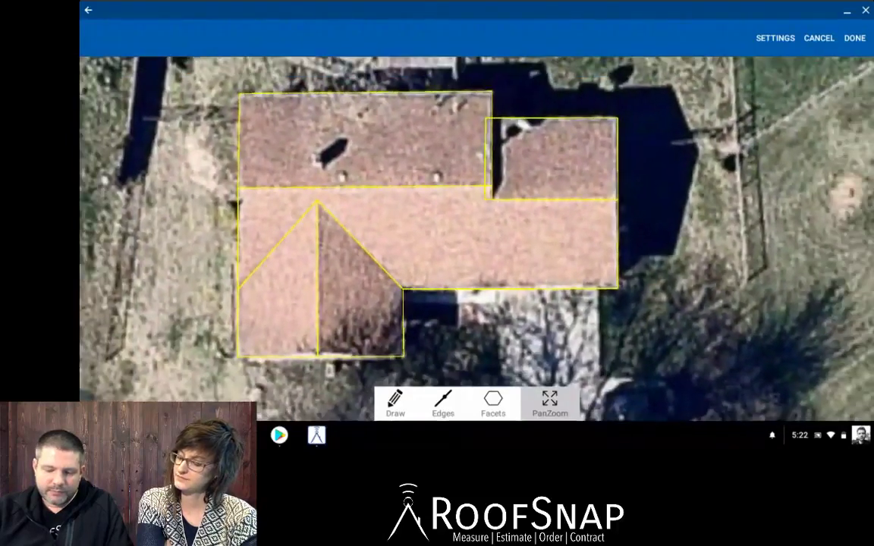
drag(455, 243, 409, 257)
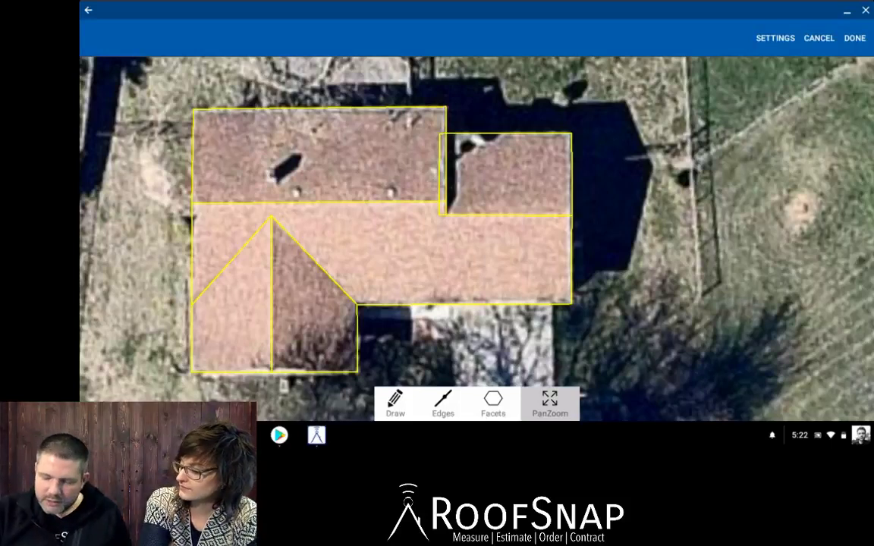
click(493, 404)
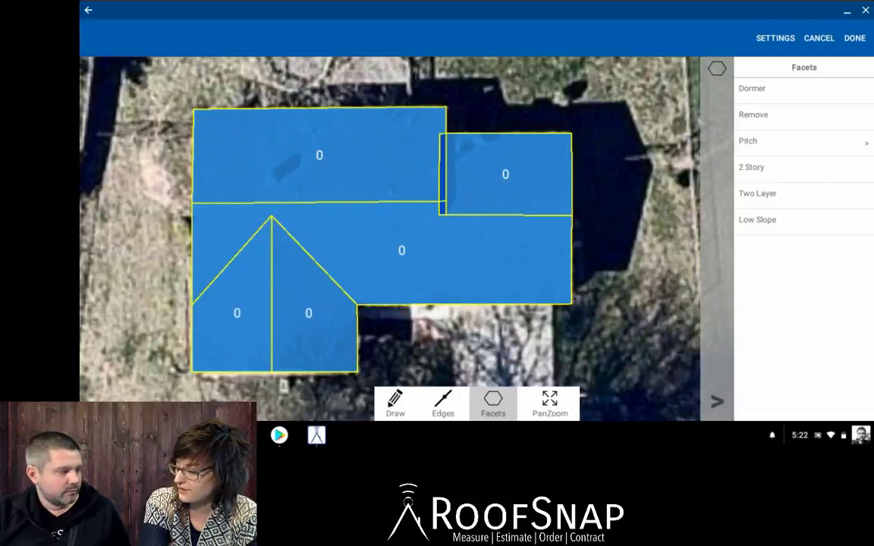
click(549, 404)
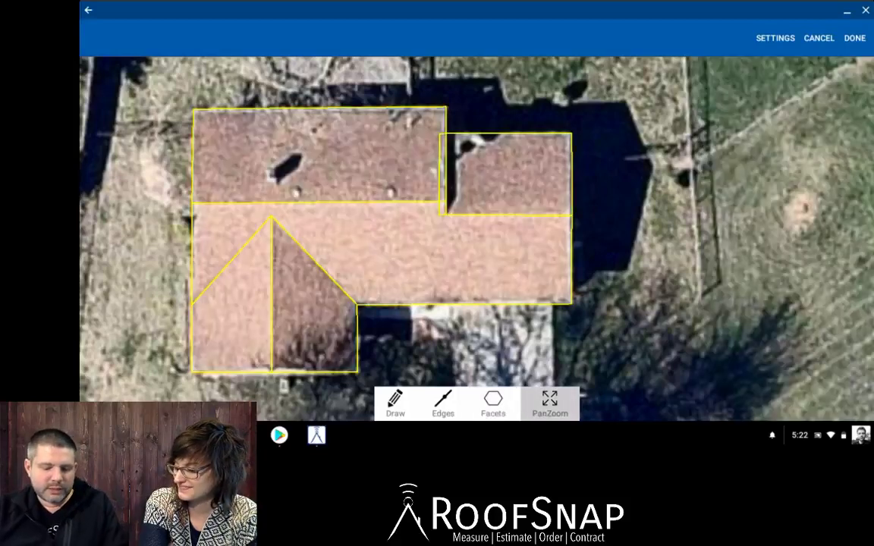
scroll(369, 334, up, 5)
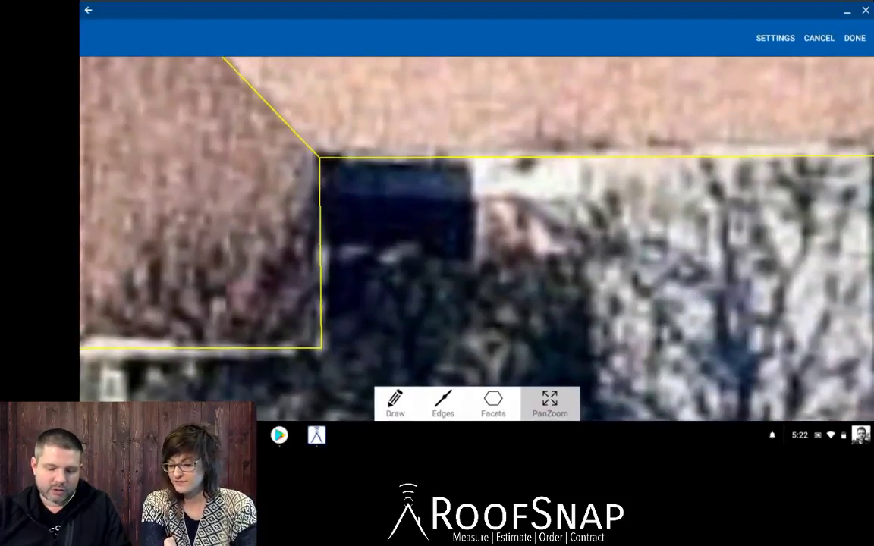
Delete the 10.7 ft edge and redraw it from the 34.2 ft edge's corner to the 13.8 ft edge.
click(396, 404)
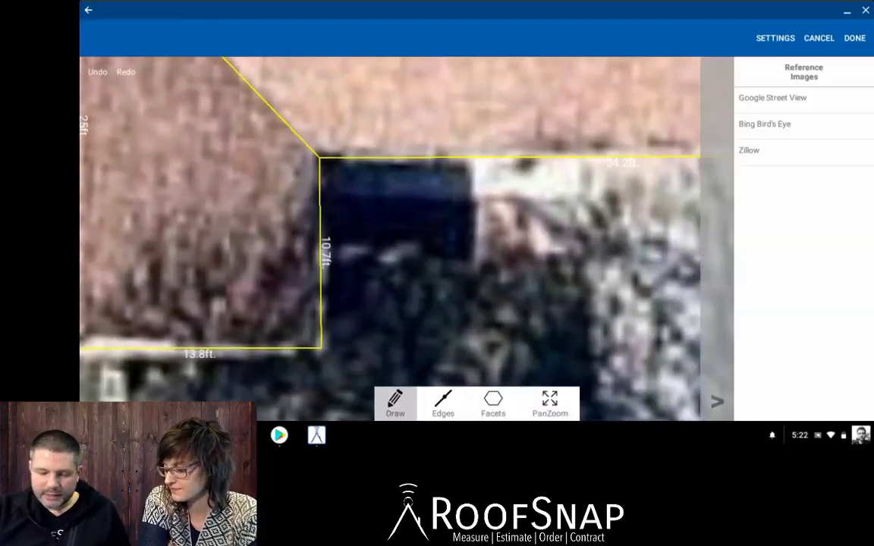
click(443, 404)
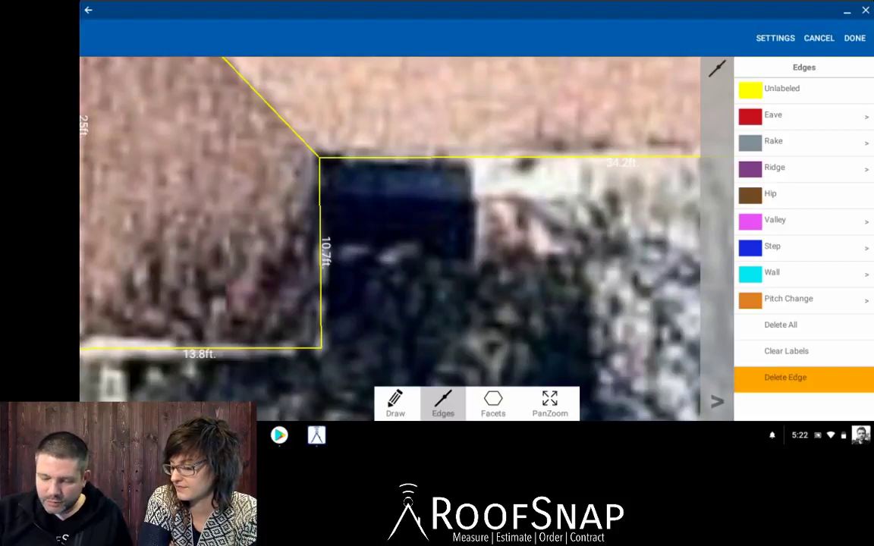
click(320, 250)
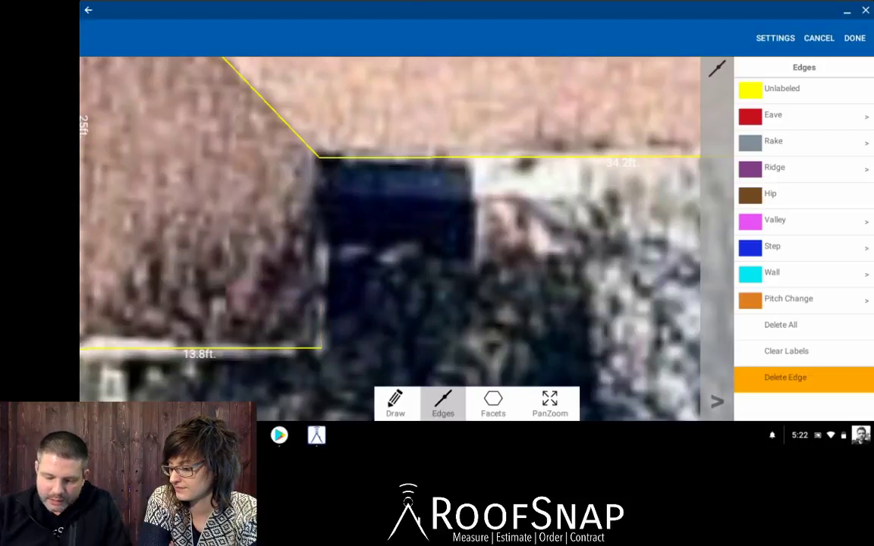
click(395, 403)
mouse_move(390, 185)
mouse_down()
mouse_move(308, 157)
mouse_move(318, 146)
mouse_move(308, 156)
mouse_move(320, 348)
mouse_up()
drag(297, 143, 294, 145)
drag(370, 161, 320, 156)
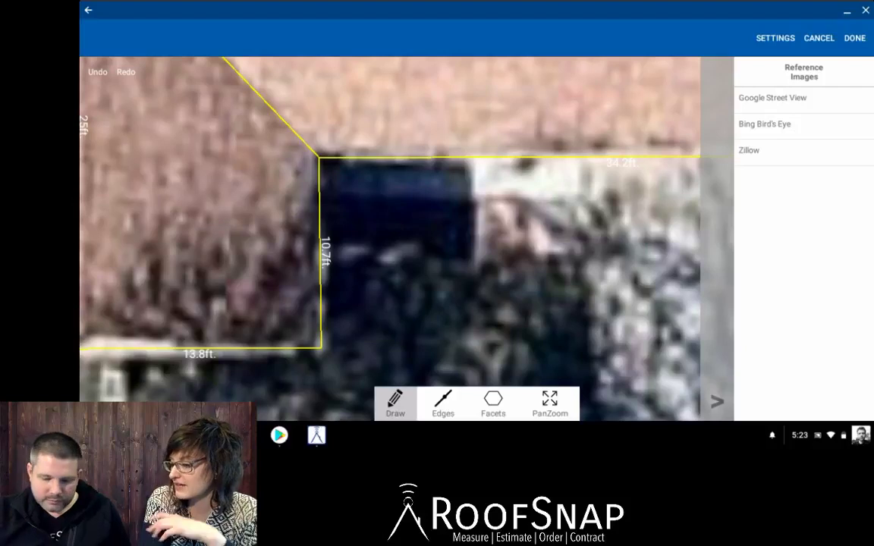
Zoom out to the whole roof outline and check the roof facets.
click(550, 404)
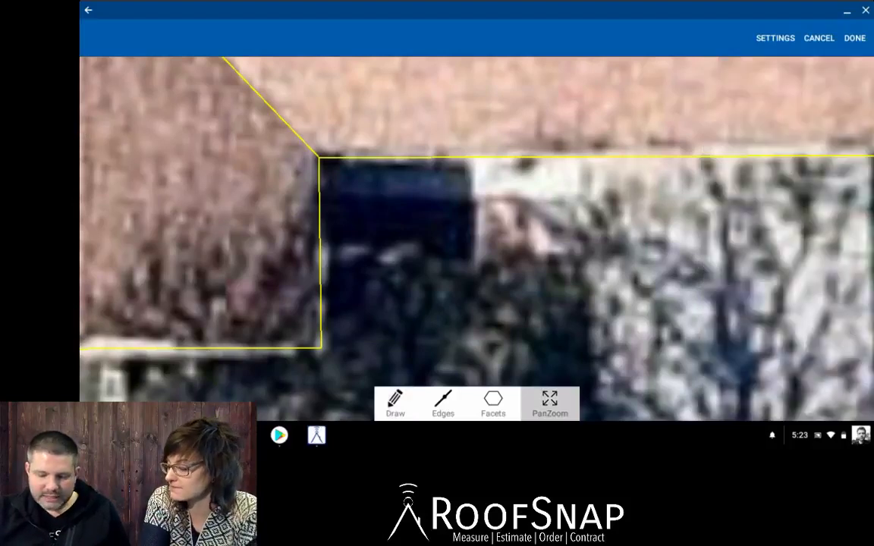
scroll(586, 265, down, 3)
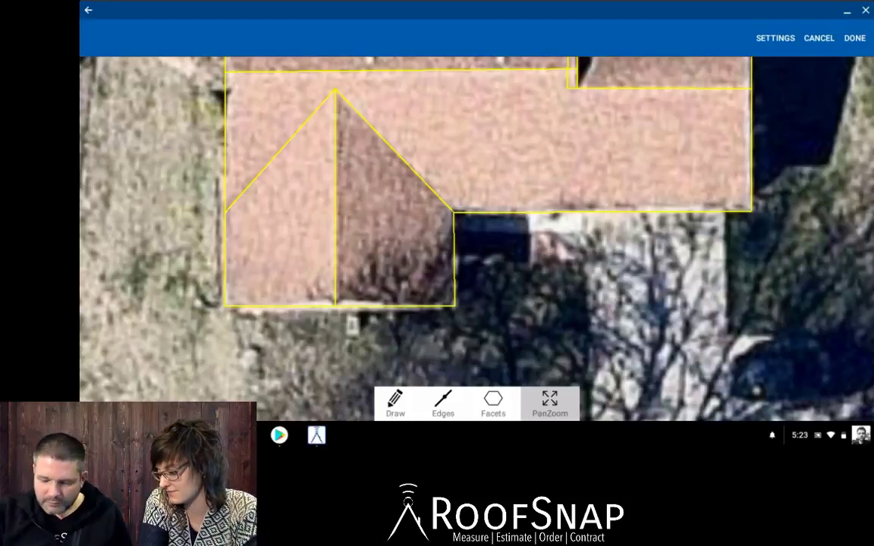
drag(502, 231, 451, 245)
scroll(476, 239, down, 2)
drag(499, 228, 453, 252)
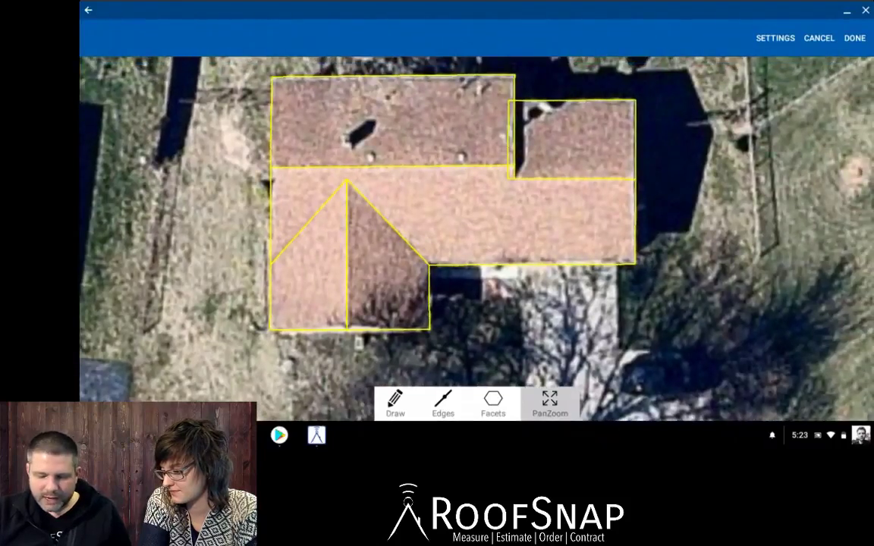
click(493, 404)
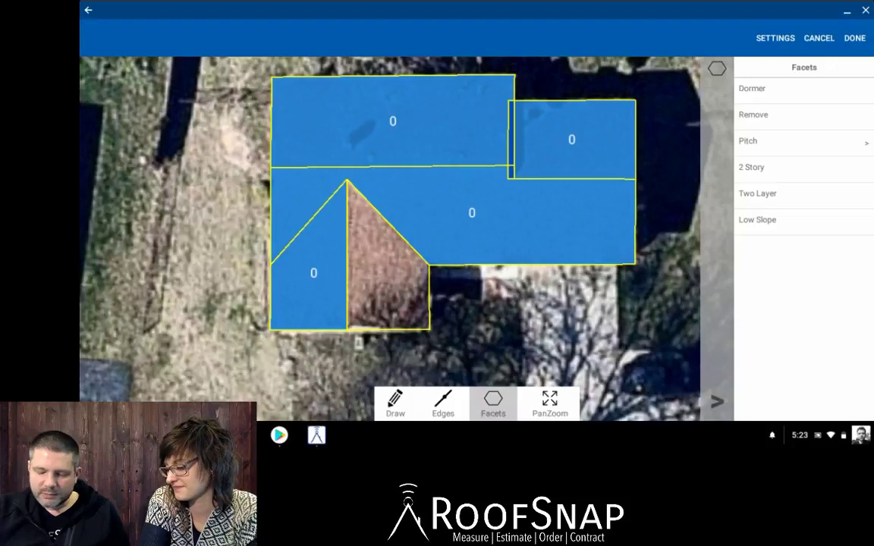
Zoom in around the inner corner and bring up the edge labelling options.
click(550, 403)
scroll(428, 265, up, 10)
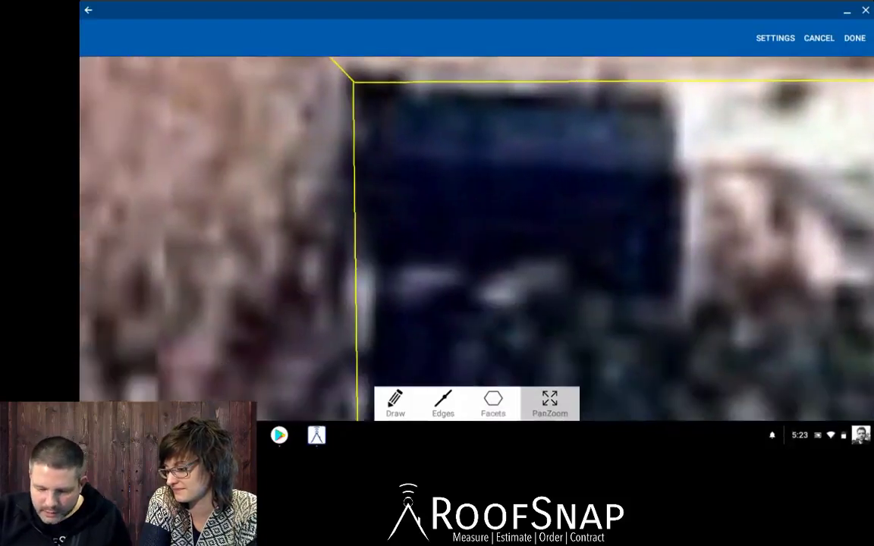
drag(455, 189, 454, 299)
scroll(455, 228, down, 8)
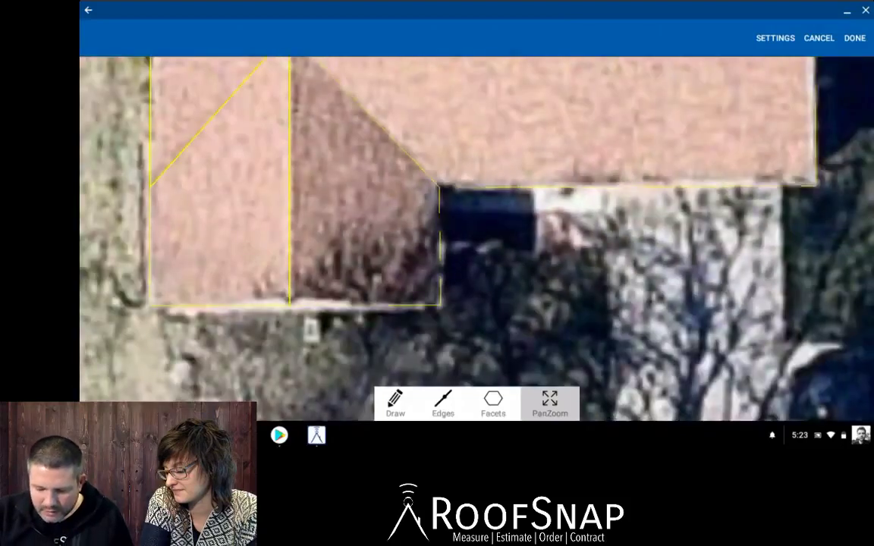
click(443, 403)
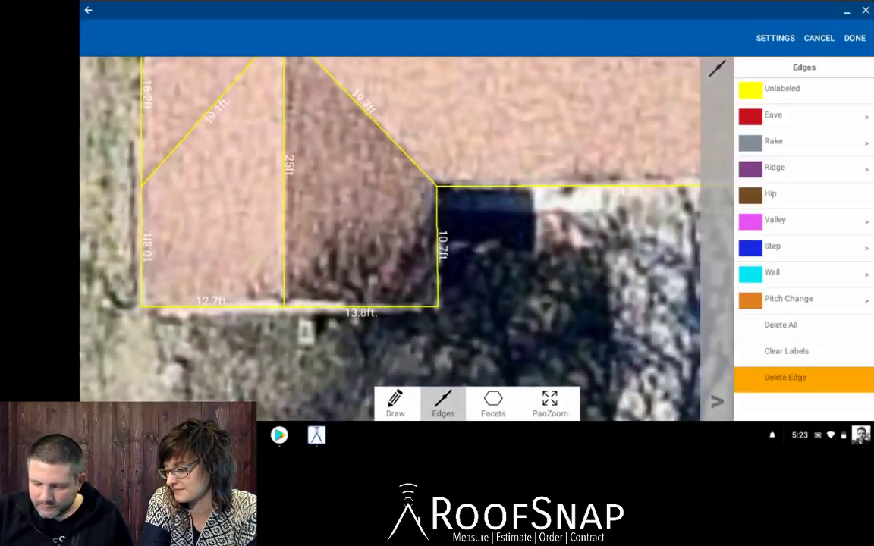
Delete the right 10.7 ft vertical edge and redraw it down to the bottom edge.
click(437, 247)
click(396, 404)
mouse_move(486, 196)
mouse_down()
mouse_move(484, 243)
mouse_move(437, 307)
mouse_move(437, 185)
mouse_up()
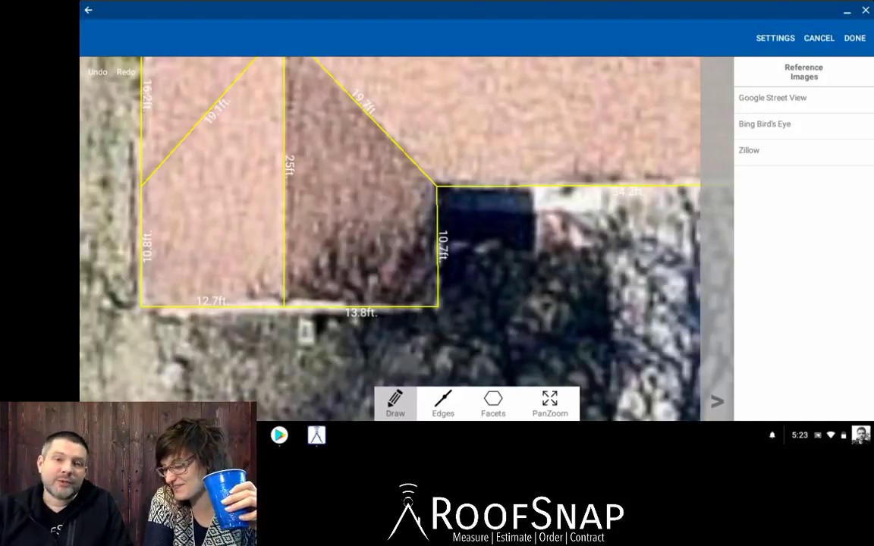
Zoom out to the whole roof outline and bring up edge labelling.
click(550, 404)
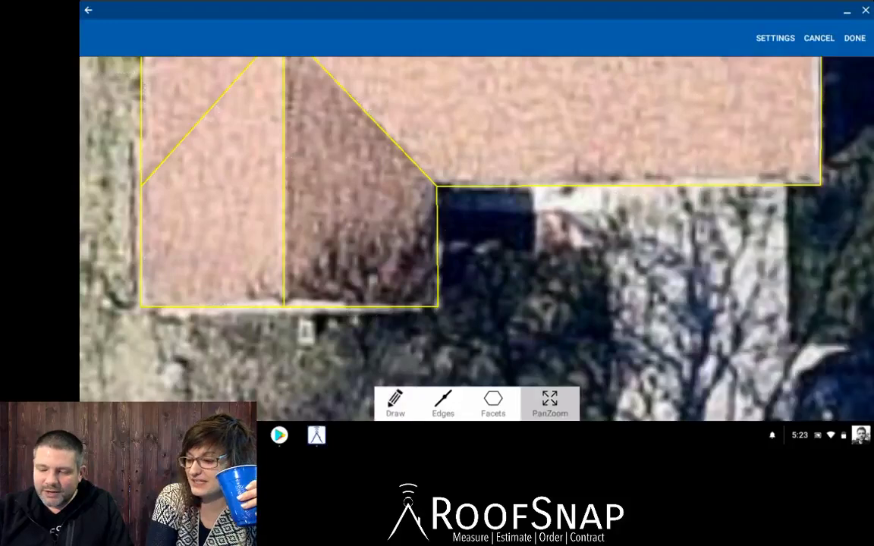
scroll(476, 239, down, 4)
drag(476, 239, 442, 272)
scroll(476, 239, down, 1)
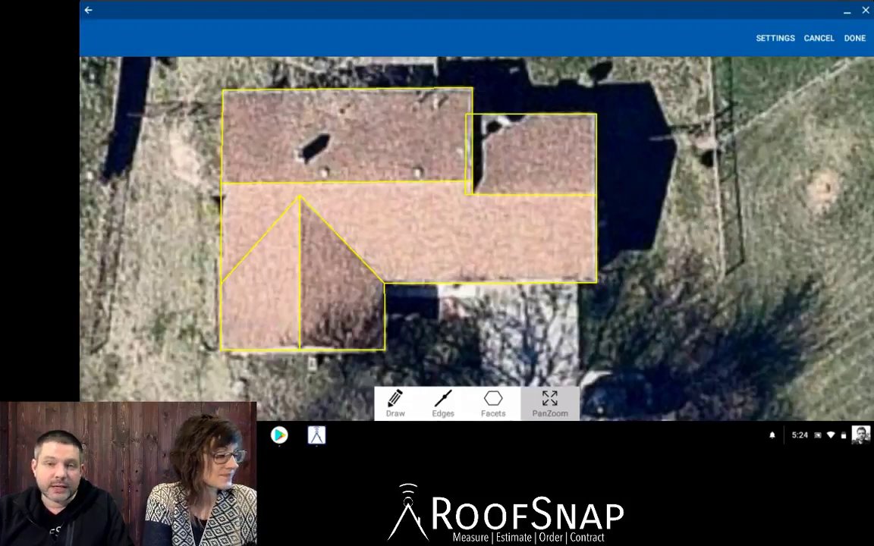
mouse_move(476, 228)
mouse_down()
mouse_move(580, 247)
mouse_move(467, 233)
mouse_up()
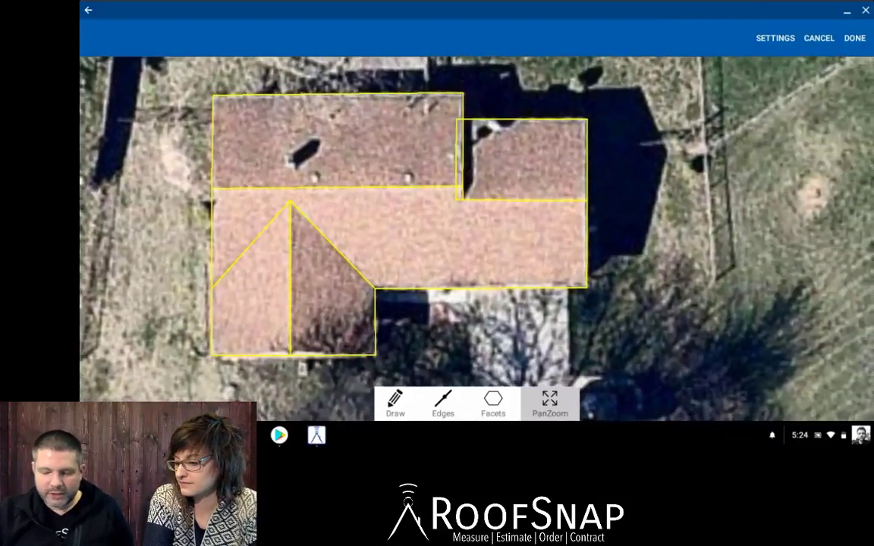
click(443, 404)
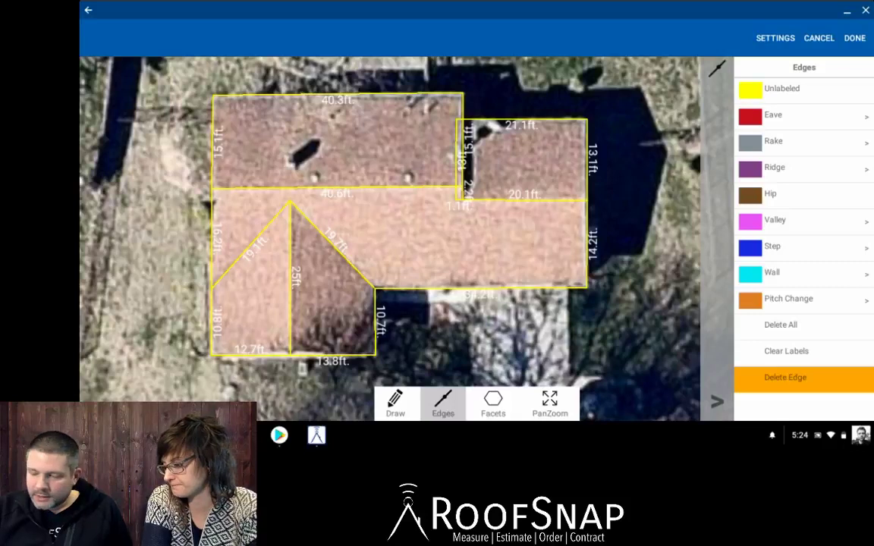
Set the Eave edge type with Ice & Water Shield, Eave Edge and Gutters enabled.
click(802, 116)
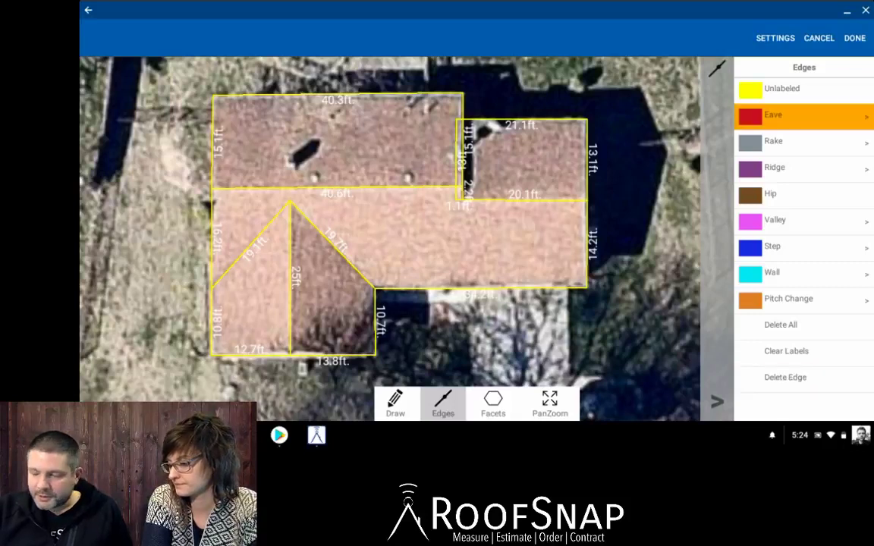
click(867, 117)
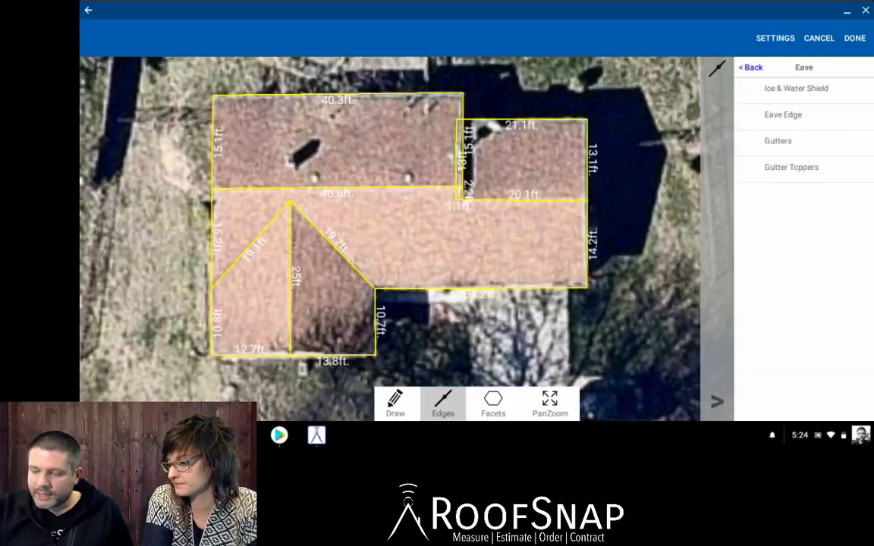
click(751, 68)
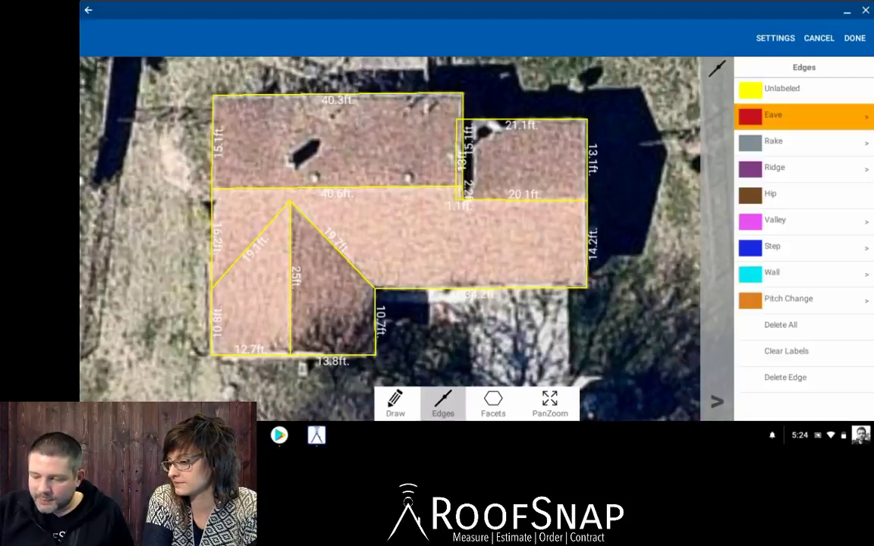
click(867, 117)
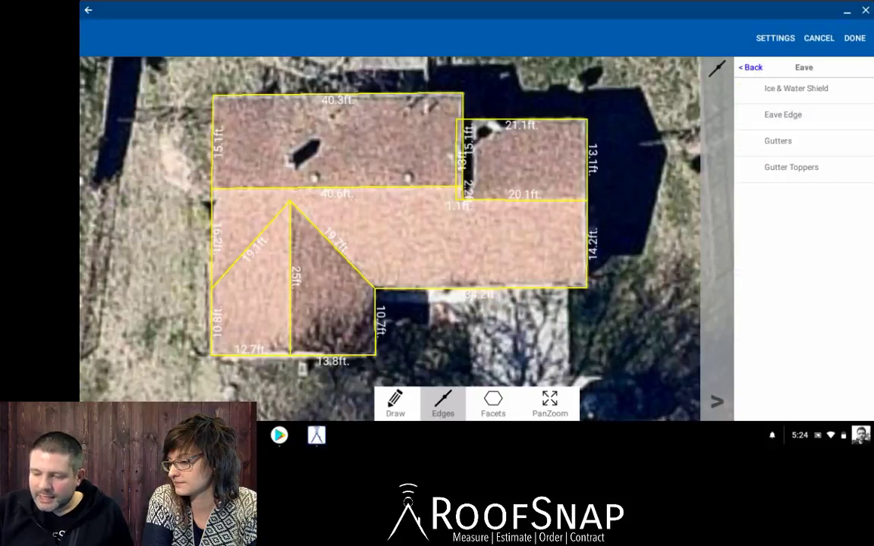
click(796, 89)
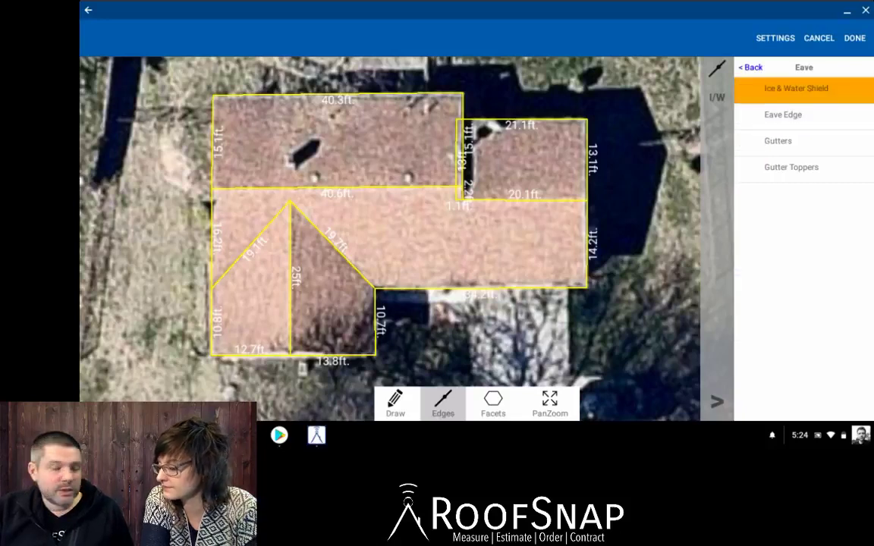
click(783, 115)
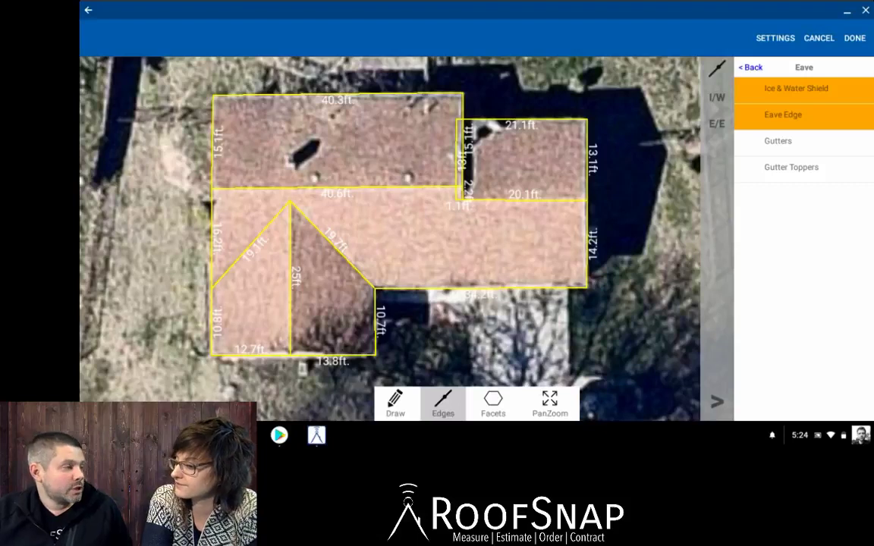
click(778, 141)
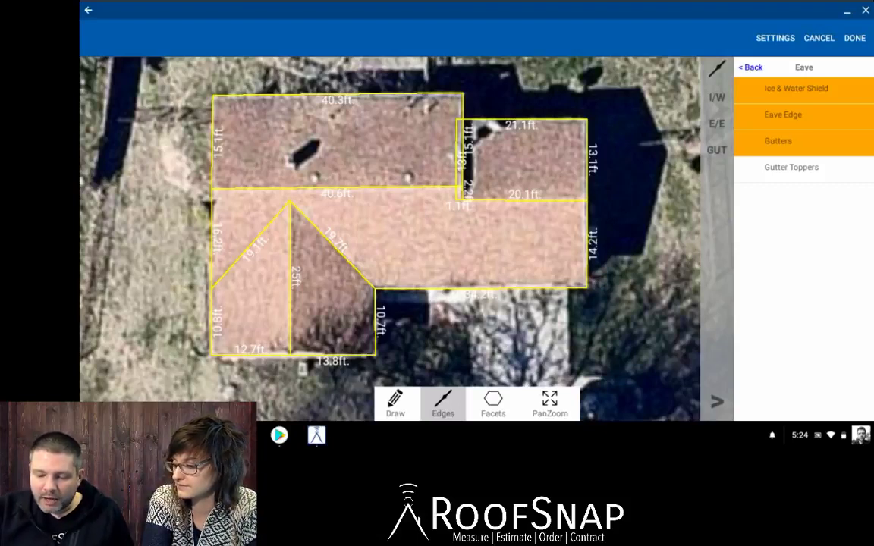
Label the 21.1 ft and 40.3 ft top edges as eaves.
click(522, 120)
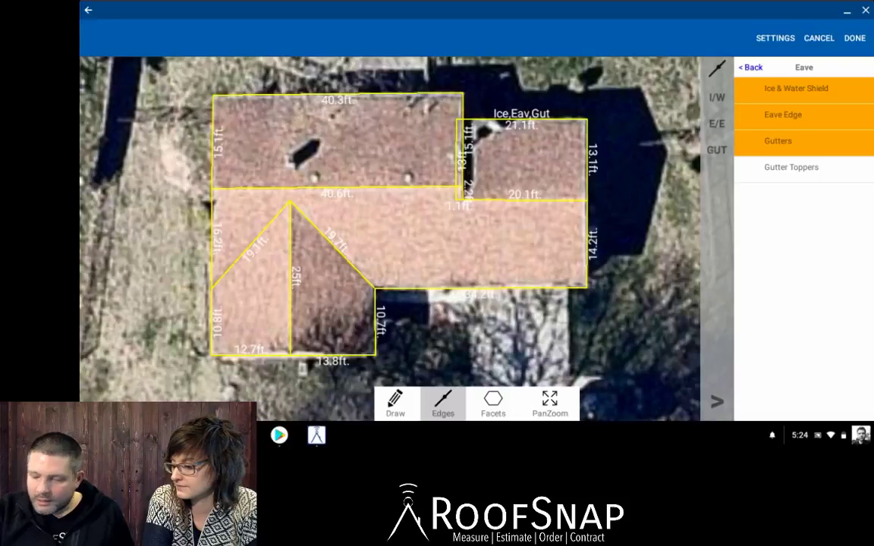
click(337, 96)
click(751, 66)
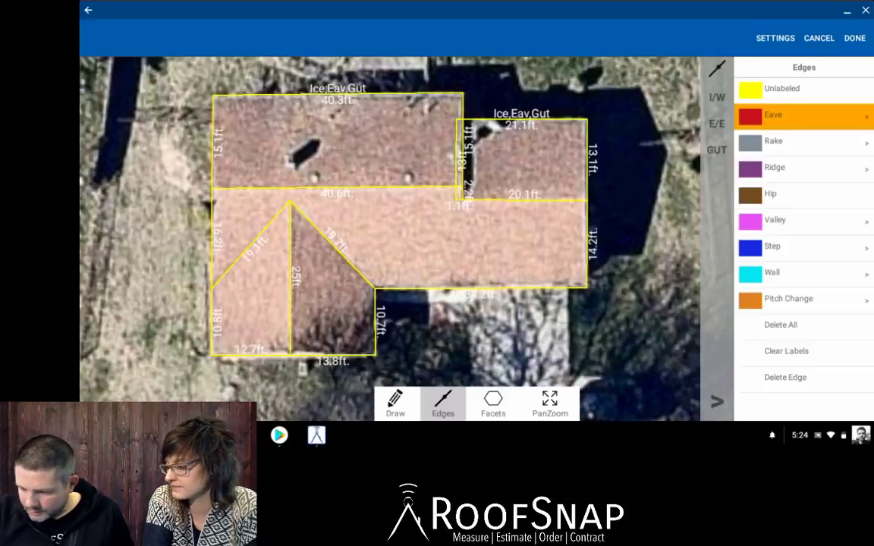
click(550, 404)
scroll(657, 241, down, 3)
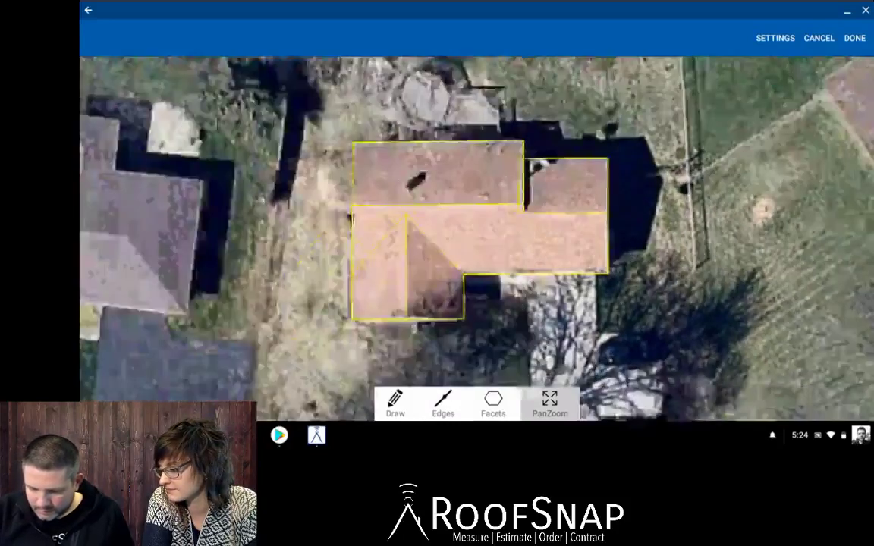
drag(657, 241, 656, 275)
scroll(644, 241, up, 3)
Clear the eave labels from the 21.1 ft and 40.3 ft edges using Unlabeled.
click(443, 403)
click(783, 90)
click(481, 142)
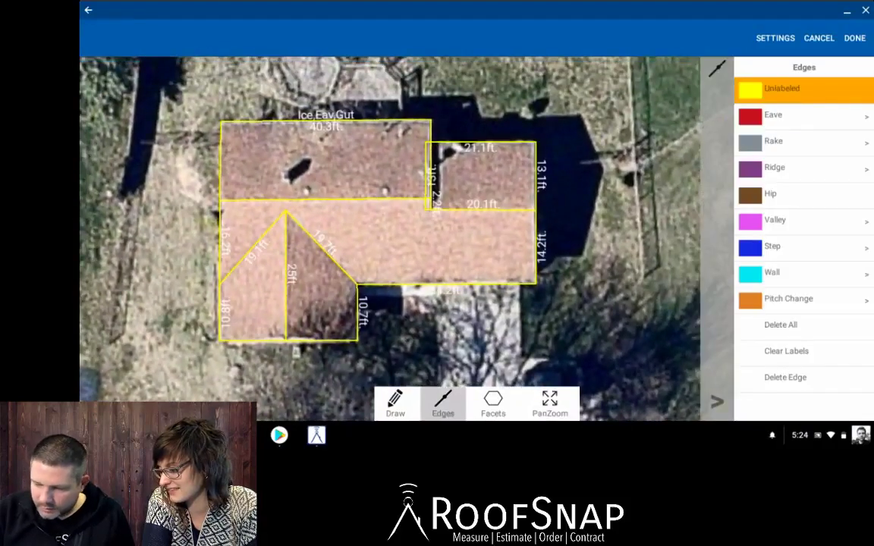
click(327, 121)
Label the 21.1, 40.3, 10, 10.7 and 34.2 ft edges as eaves.
click(789, 116)
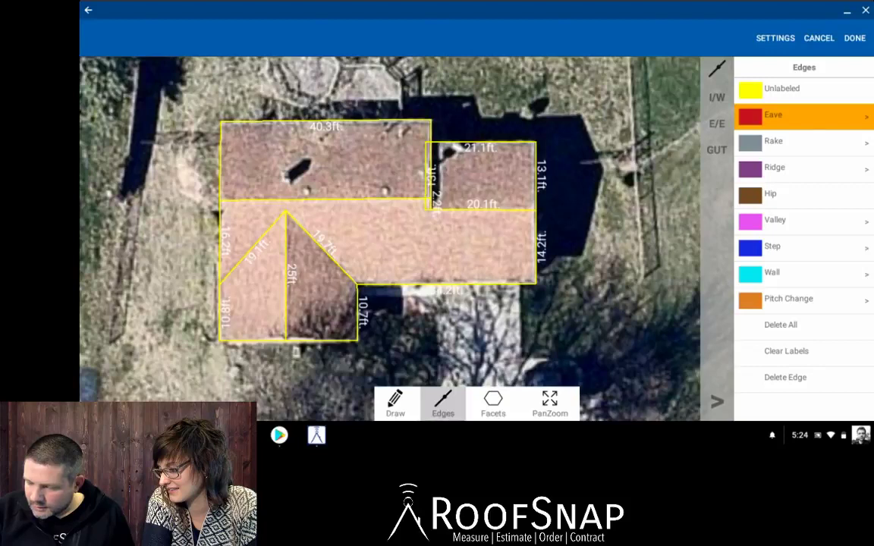
click(866, 116)
click(481, 143)
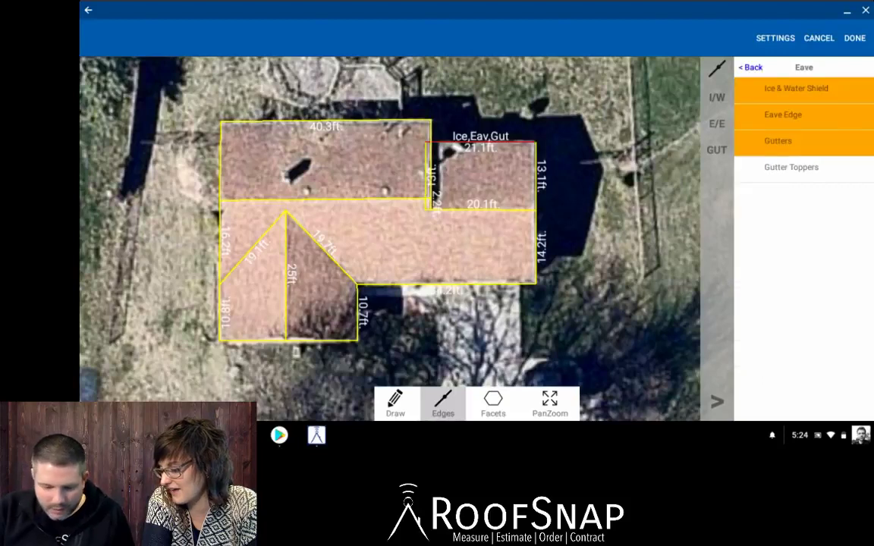
click(326, 121)
click(220, 311)
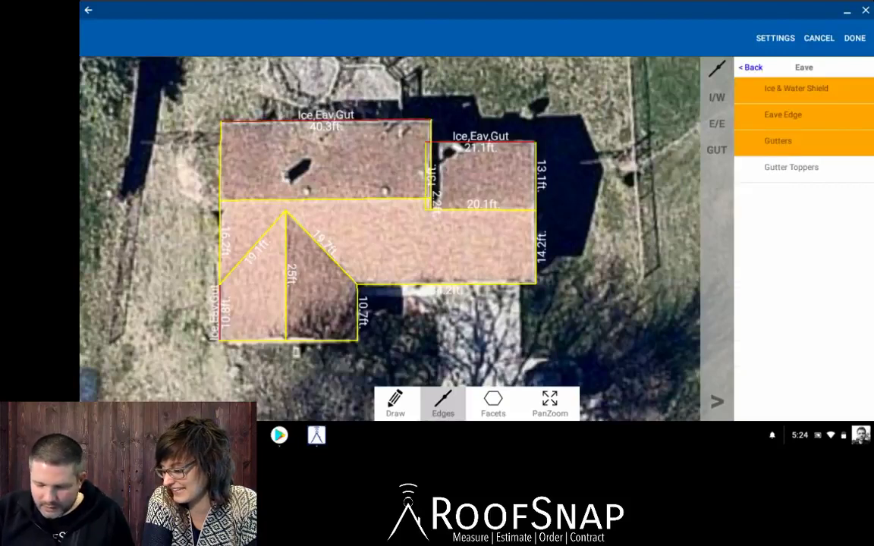
click(357, 313)
click(448, 285)
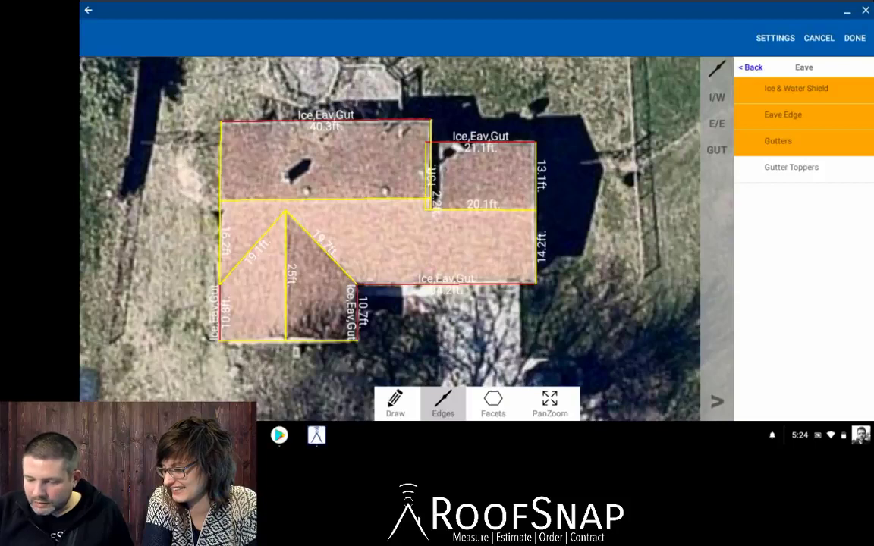
click(750, 67)
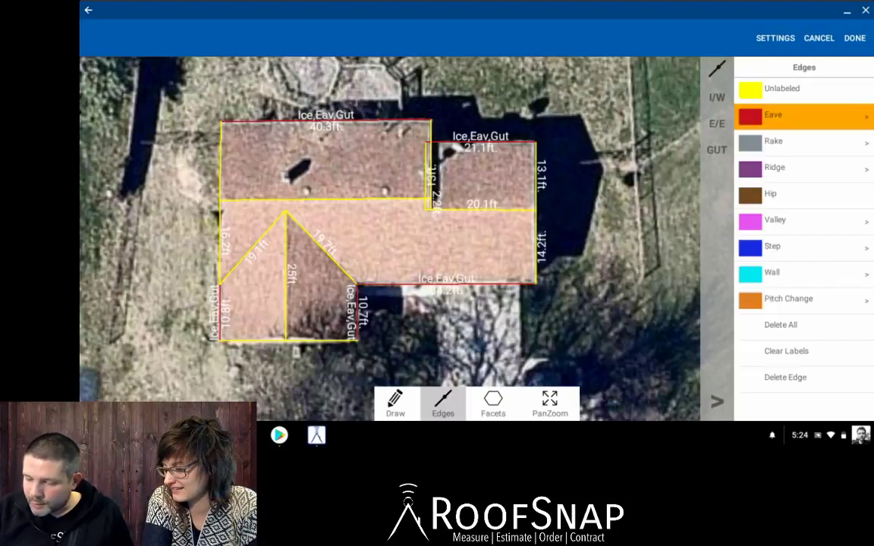
click(789, 169)
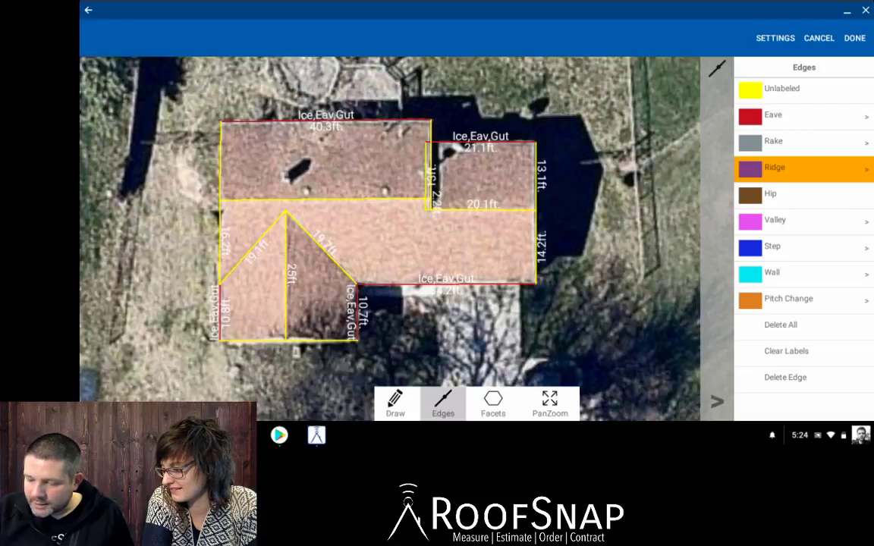
With Ridge Vent on, mark the 20.1 ft, 40.6 ft and 25 ft lines as ridges.
click(867, 169)
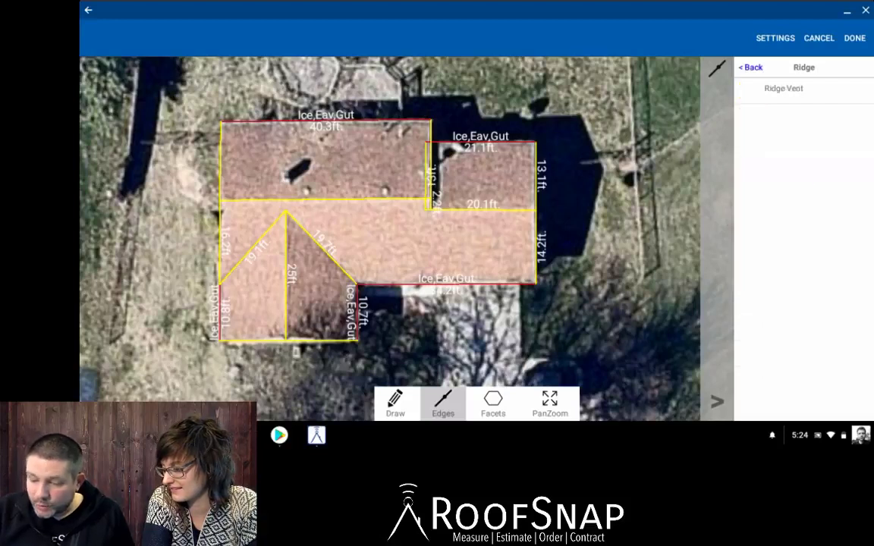
click(783, 89)
click(483, 210)
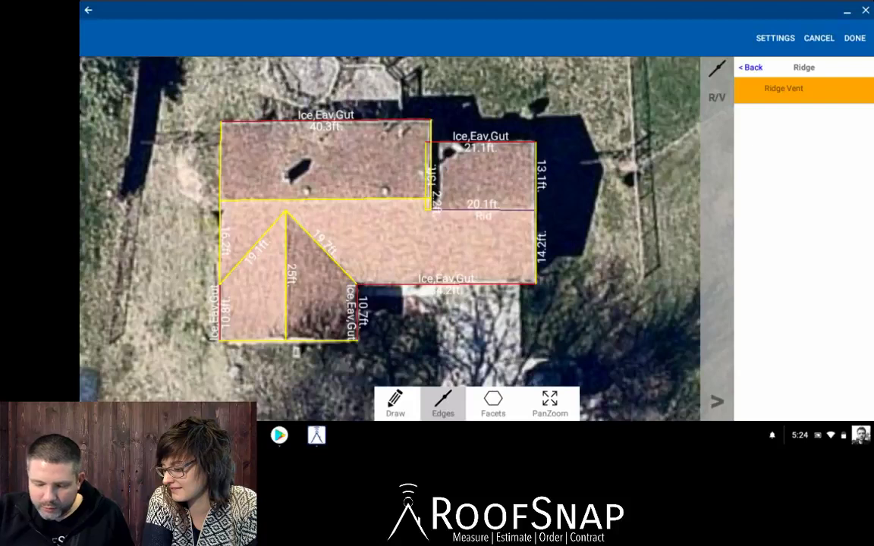
click(325, 199)
click(286, 275)
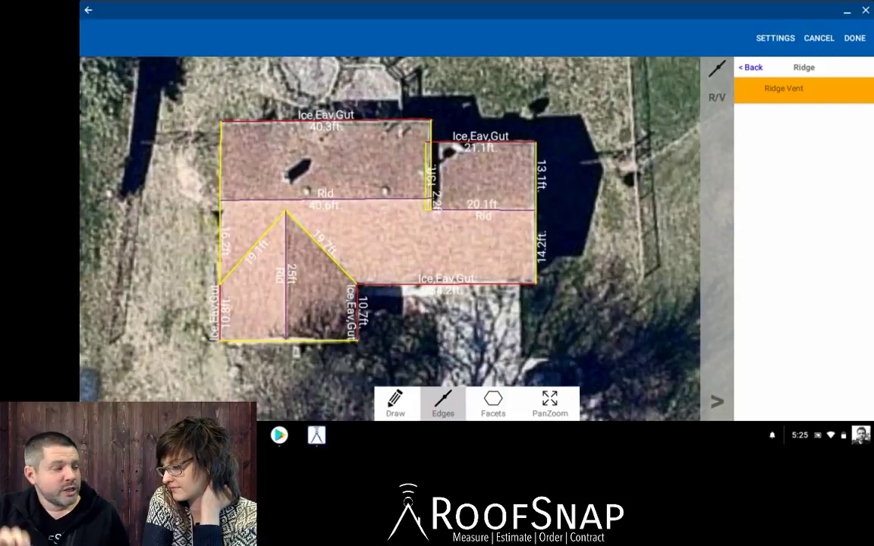
Adjust ridge vent so only the 40.6 ft and 20.1 ft ridges keep it.
click(784, 90)
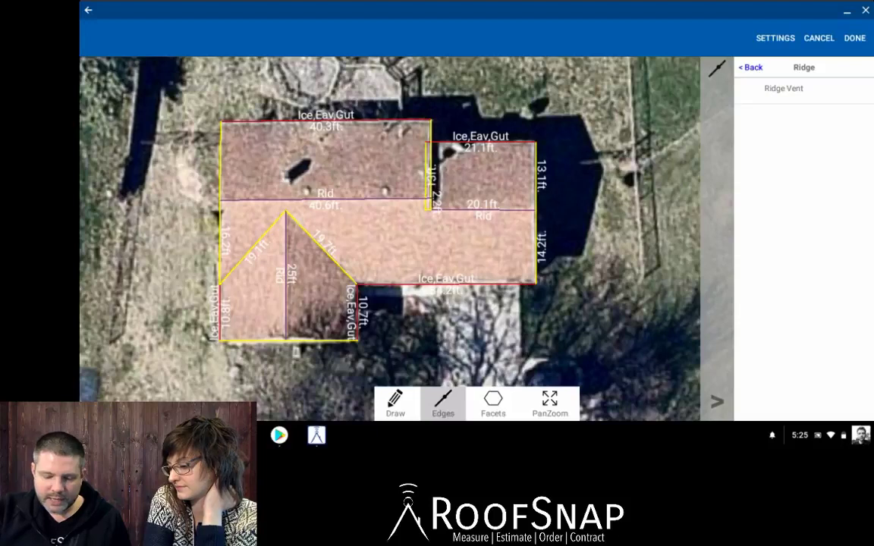
click(286, 275)
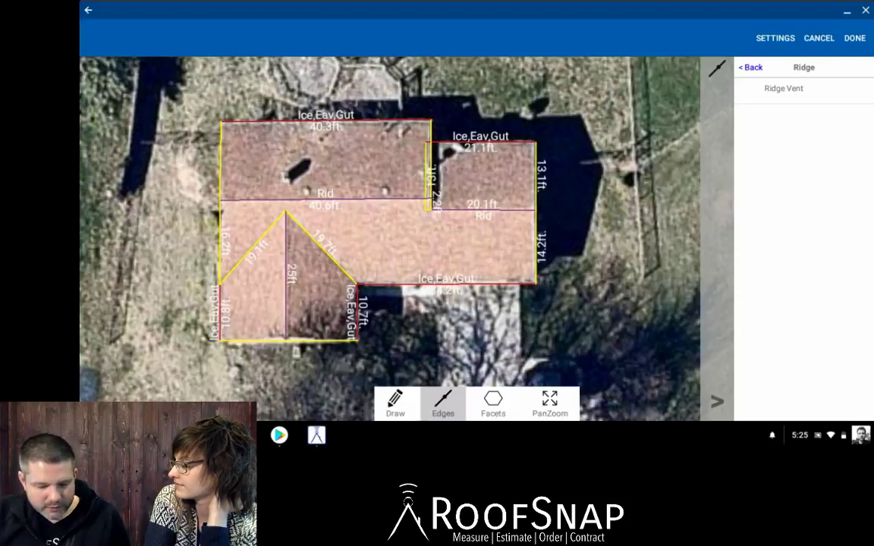
click(326, 199)
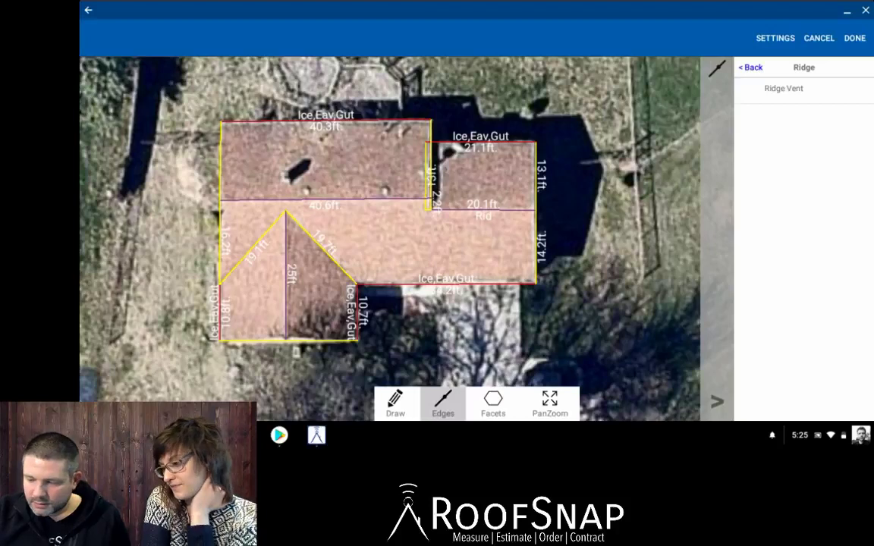
click(784, 88)
click(325, 200)
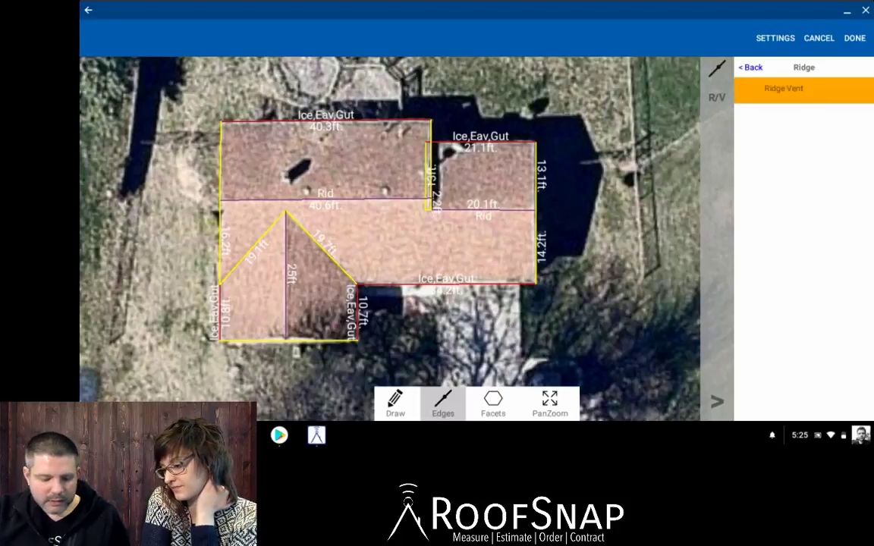
click(285, 275)
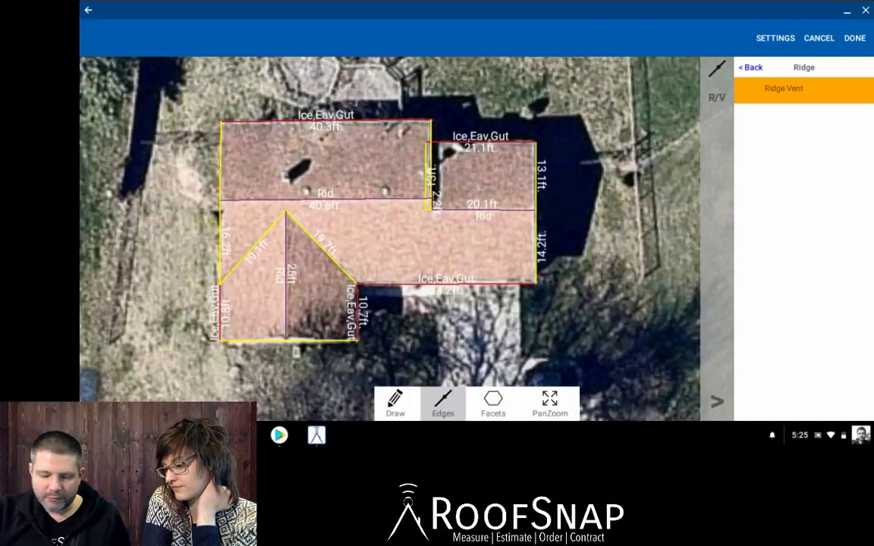
click(783, 88)
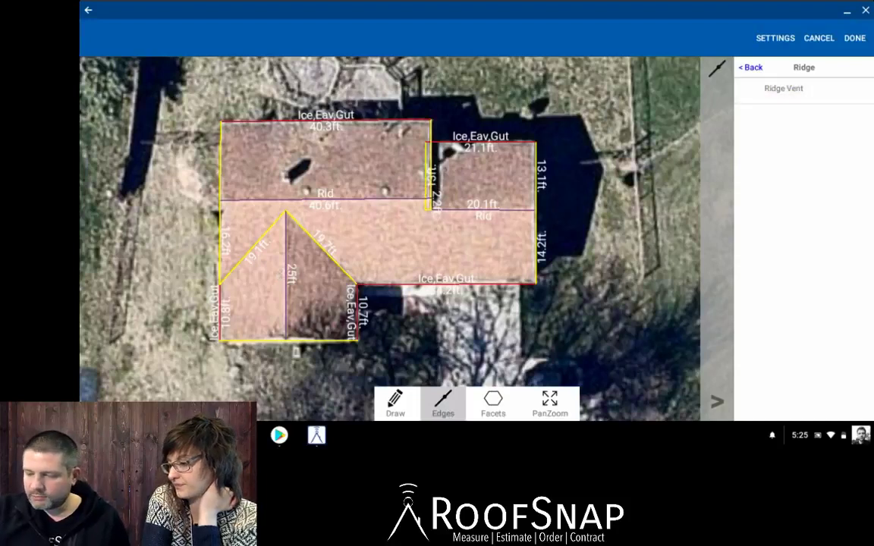
click(750, 67)
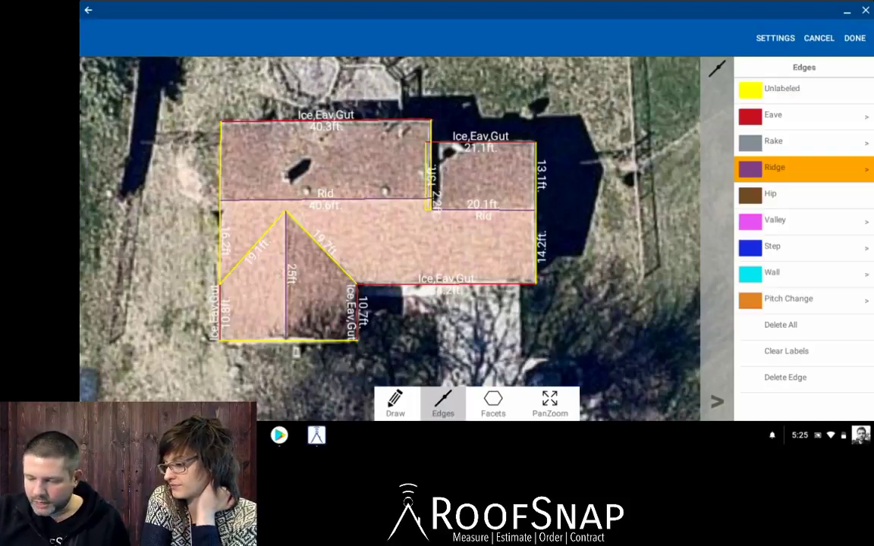
Label the 14.2, 15.1, 16.2, 12.7 and 13.8 ft gable edges as rakes with Rake Edge.
click(773, 141)
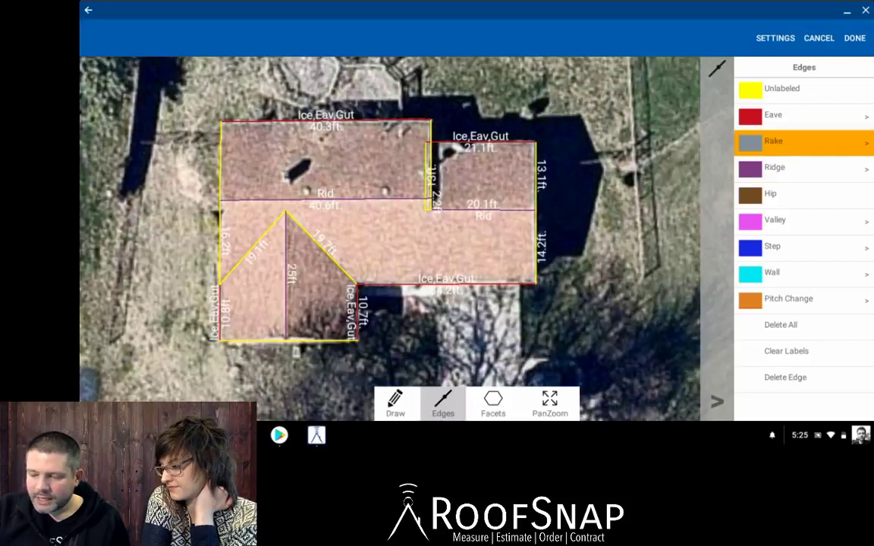
click(866, 143)
click(783, 115)
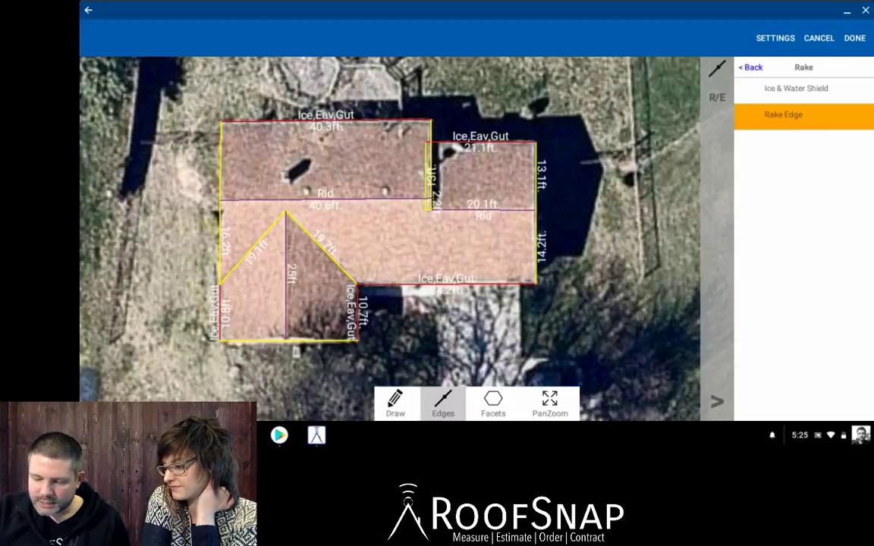
click(536, 247)
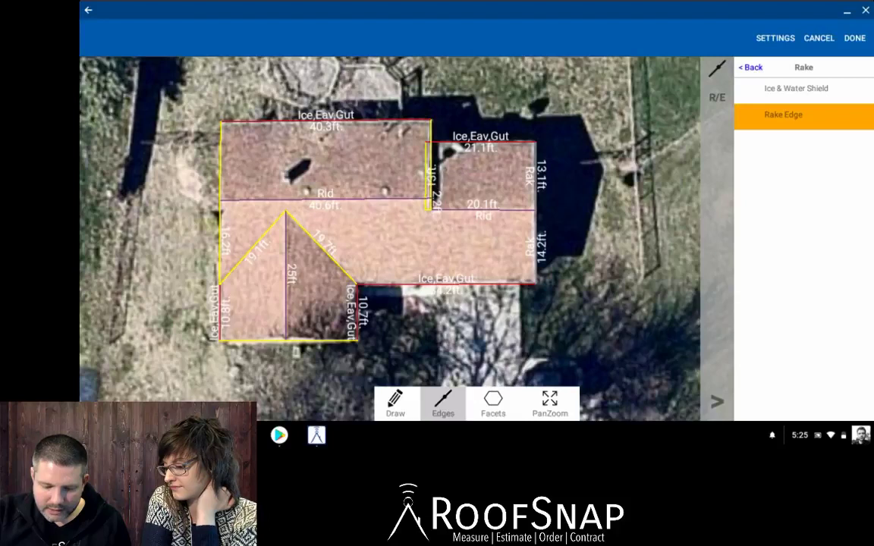
click(220, 161)
click(220, 241)
click(252, 340)
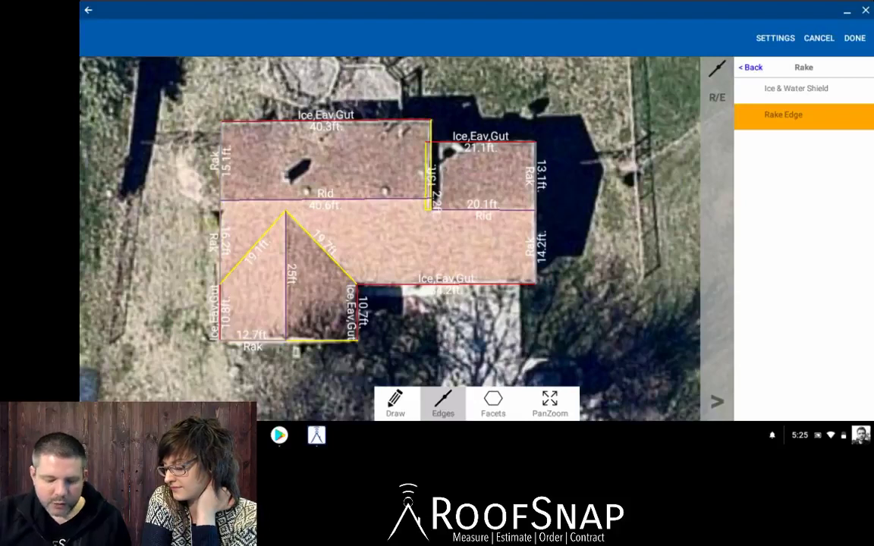
click(321, 340)
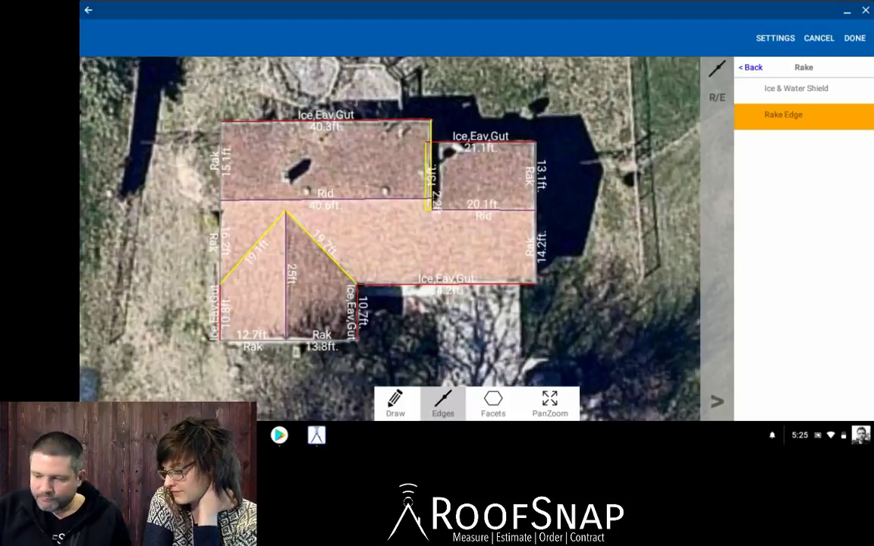
click(751, 67)
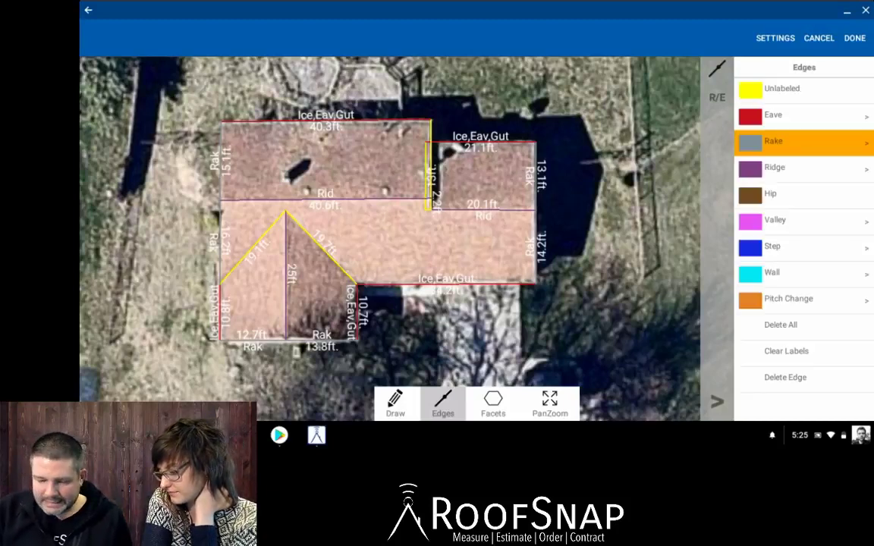
Mark the front gable's two diagonal lines as valleys with ice & water shield.
click(774, 219)
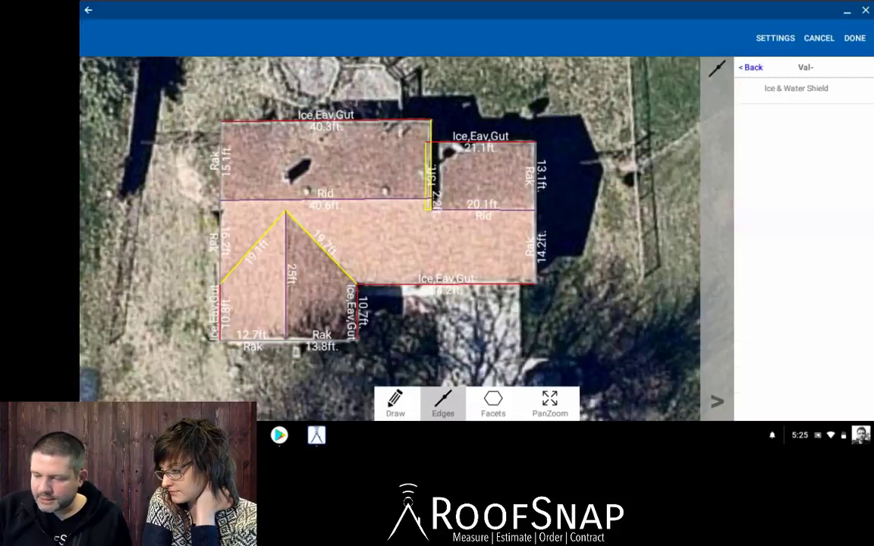
click(796, 88)
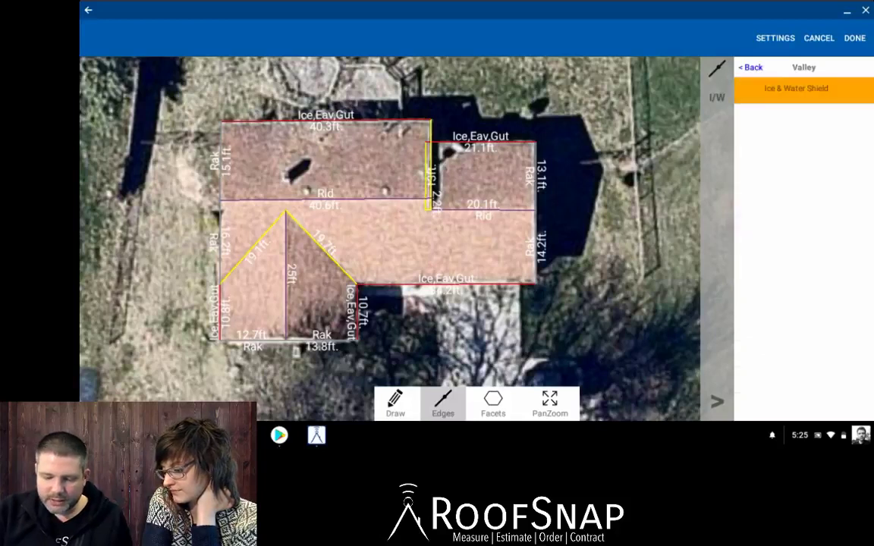
click(320, 247)
click(252, 249)
click(550, 403)
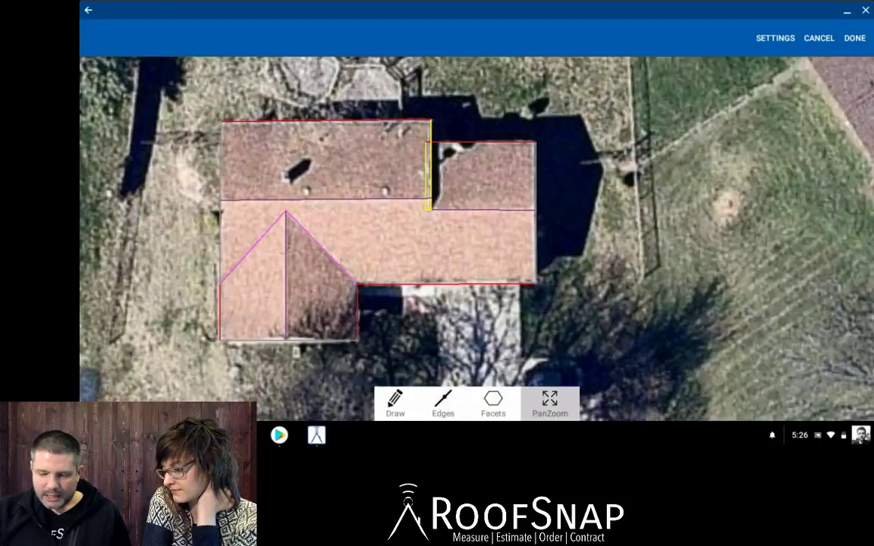
Zoom to the upper-section junction and mark its 15.1 ft and 2.2 ft edges as rakes.
ctrl+scroll(470, 182, up, 5)
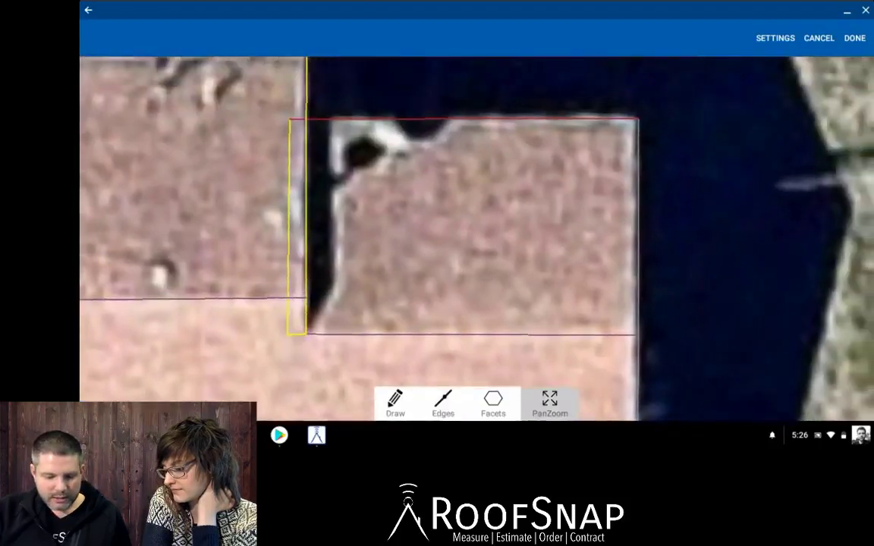
ctrl+scroll(429, 215, down, 2)
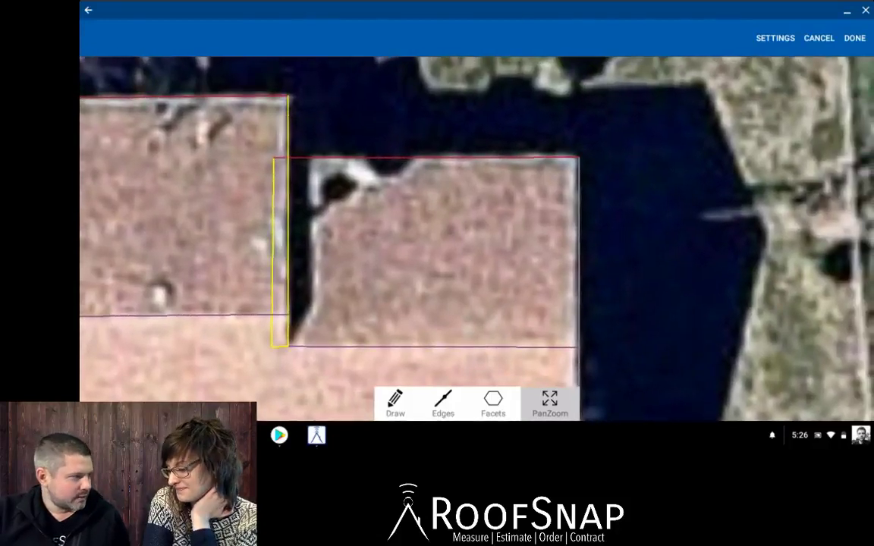
click(443, 403)
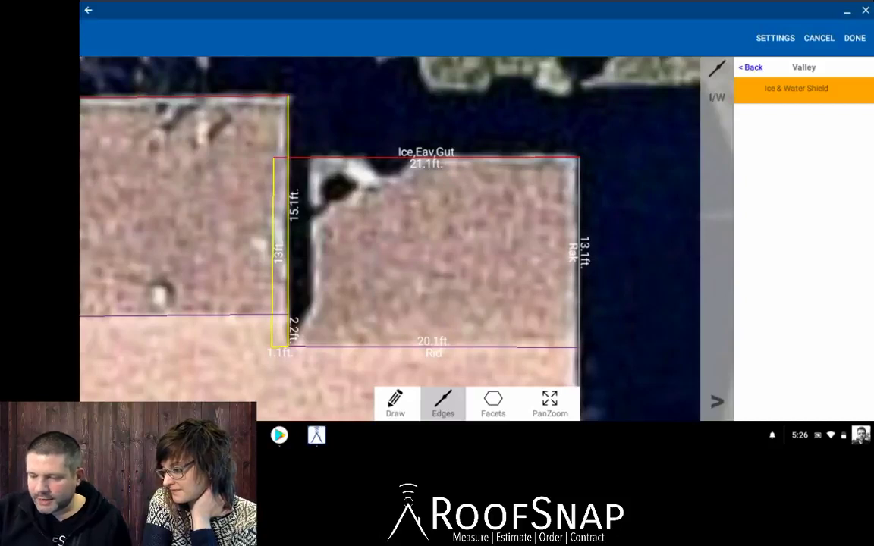
click(751, 67)
click(789, 142)
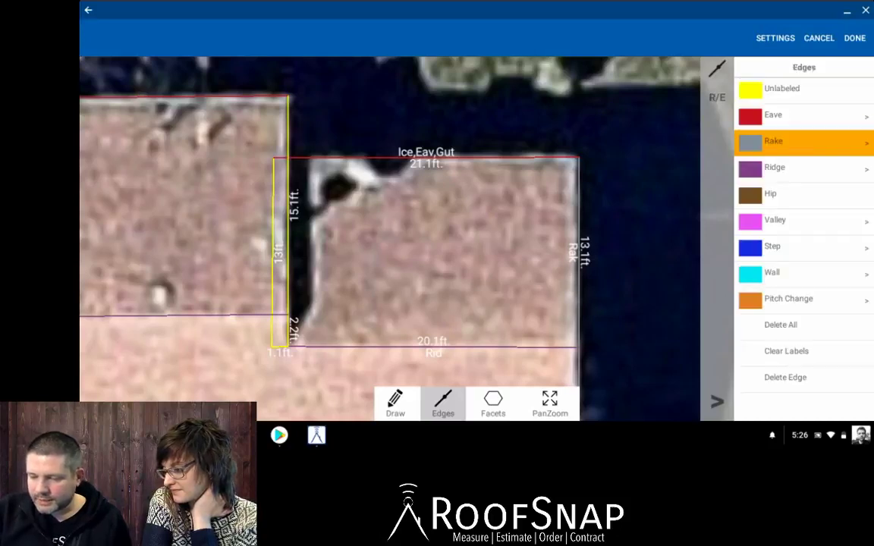
click(866, 143)
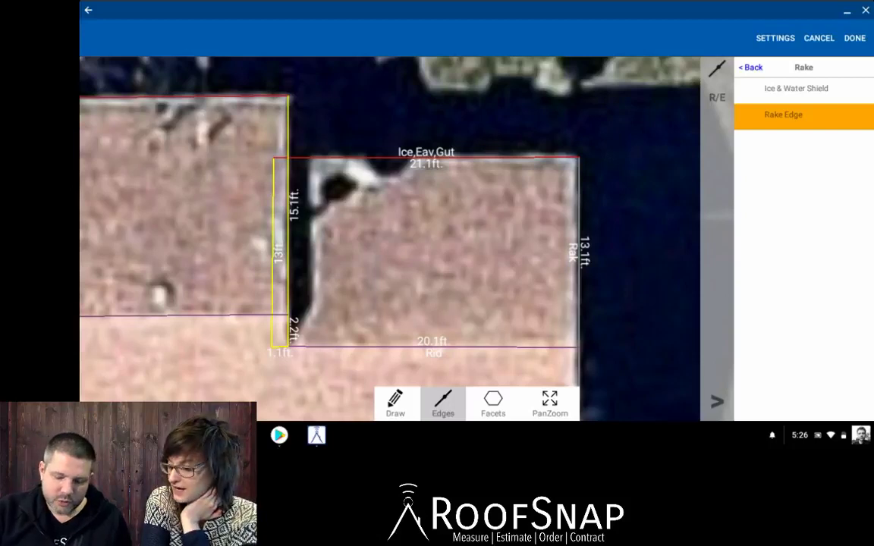
click(288, 194)
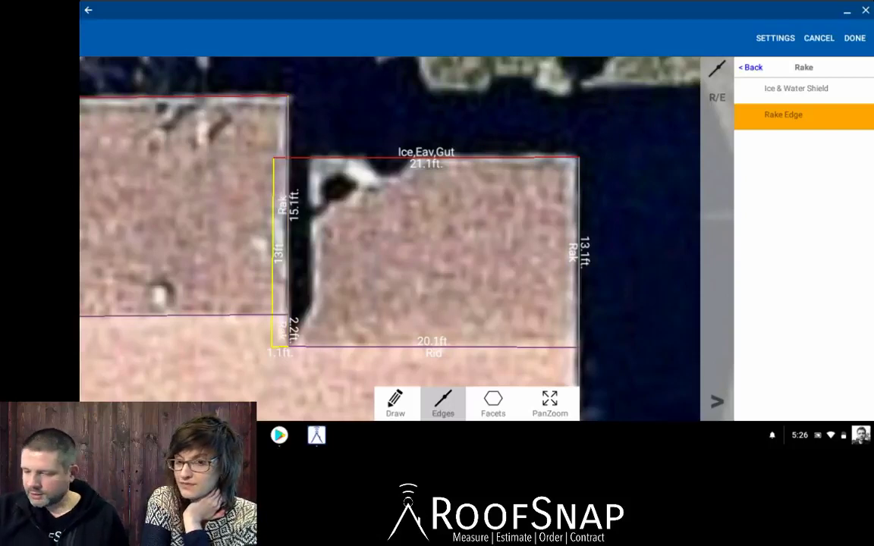
click(288, 330)
click(803, 247)
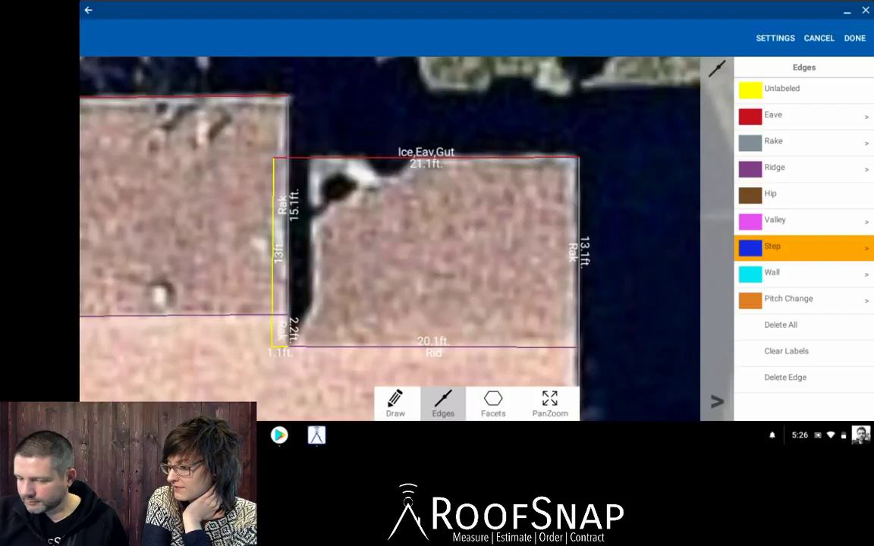
Tag the 13 ft and 1.1 ft edges with step flashing plus ice & water shield.
click(866, 248)
click(789, 116)
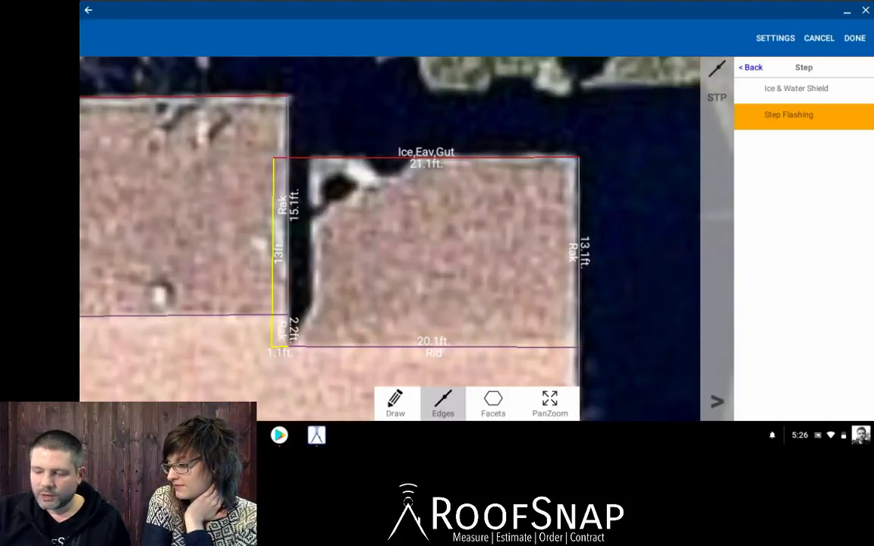
click(796, 89)
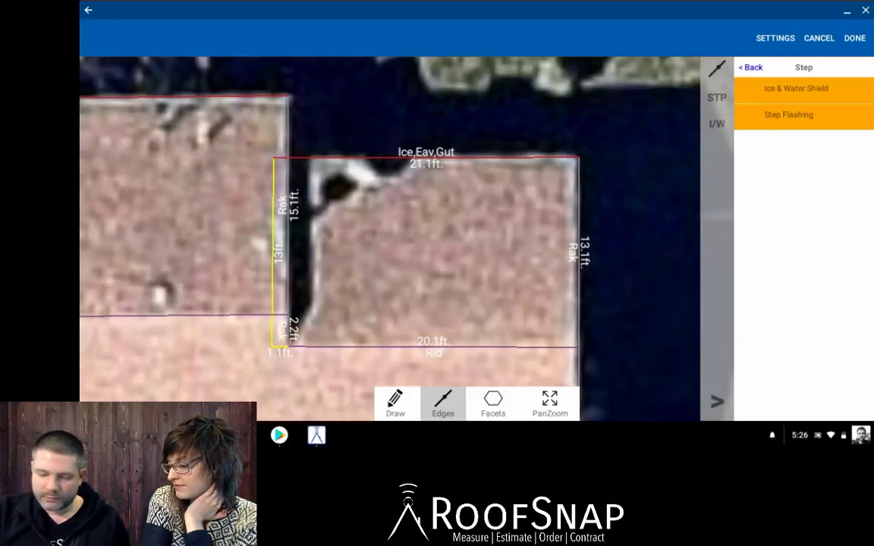
click(273, 252)
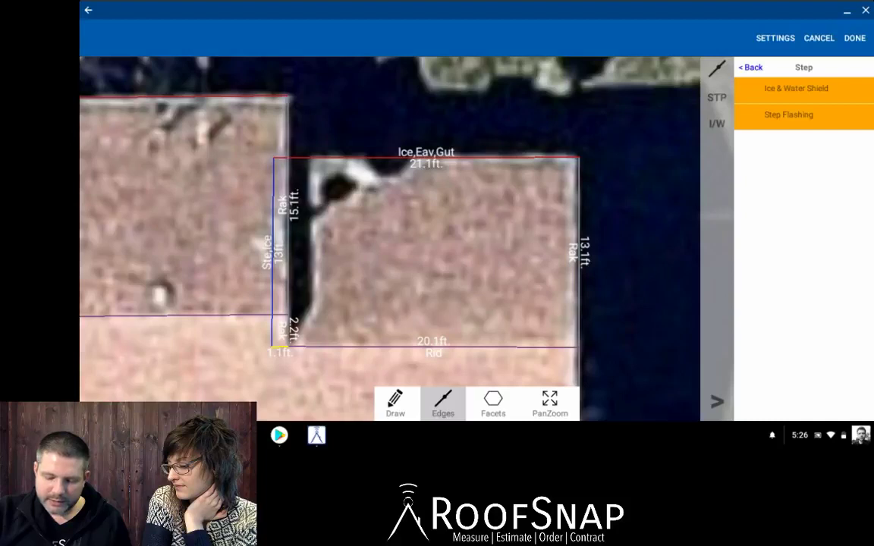
click(277, 348)
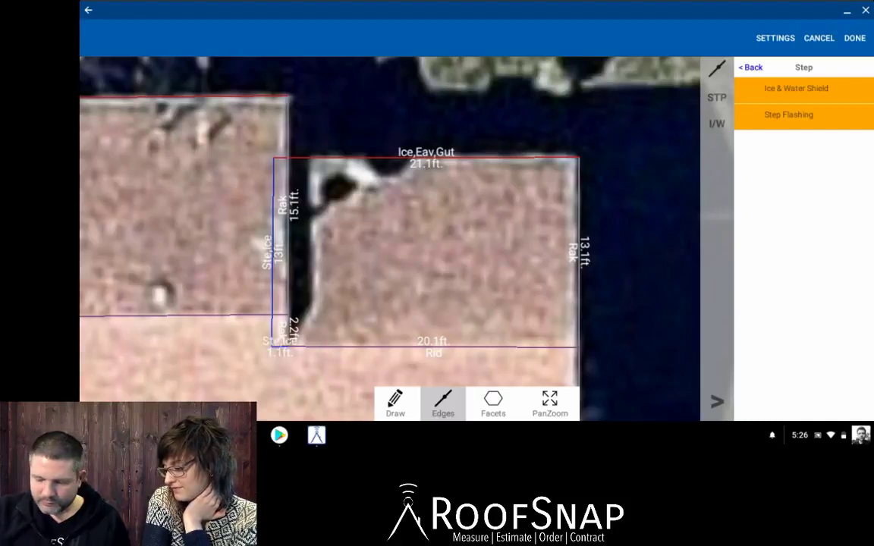
Pan out over the roof and show the facets view with their pitches.
click(577, 346)
click(550, 404)
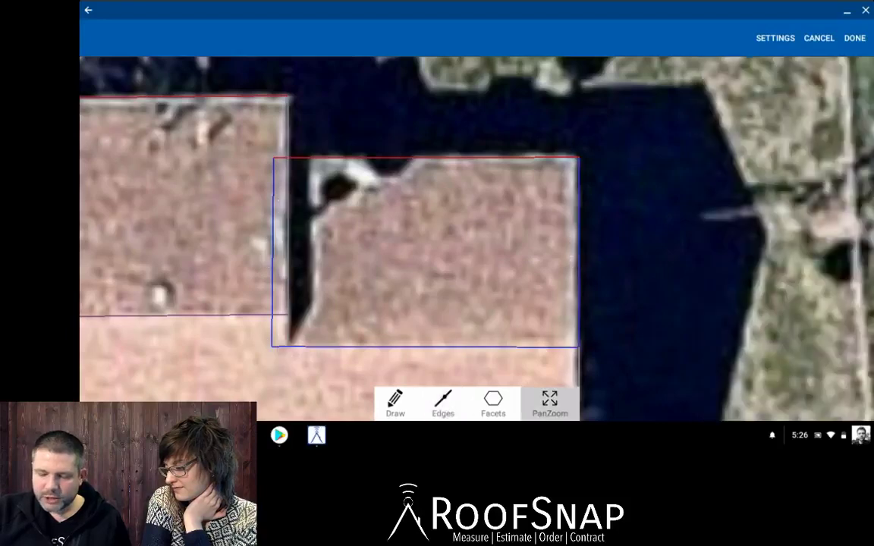
scroll(599, 231, down, 5)
drag(524, 303, 500, 239)
scroll(614, 228, down, 2)
click(493, 402)
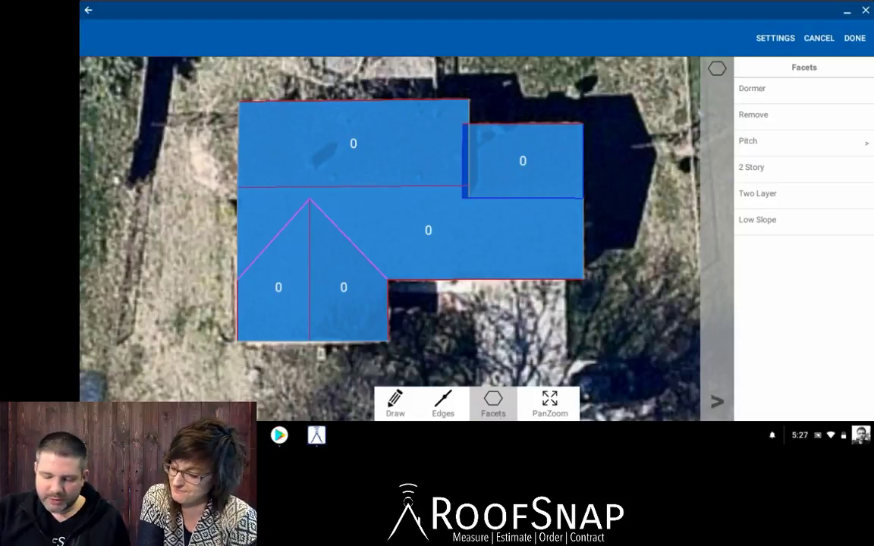
Zoom in on the lower roof edge and inspect it in edge labelling.
click(550, 403)
scroll(351, 328, up, 5)
drag(350, 328, 524, 170)
scroll(564, 225, up, 3)
drag(564, 225, 599, 218)
click(443, 403)
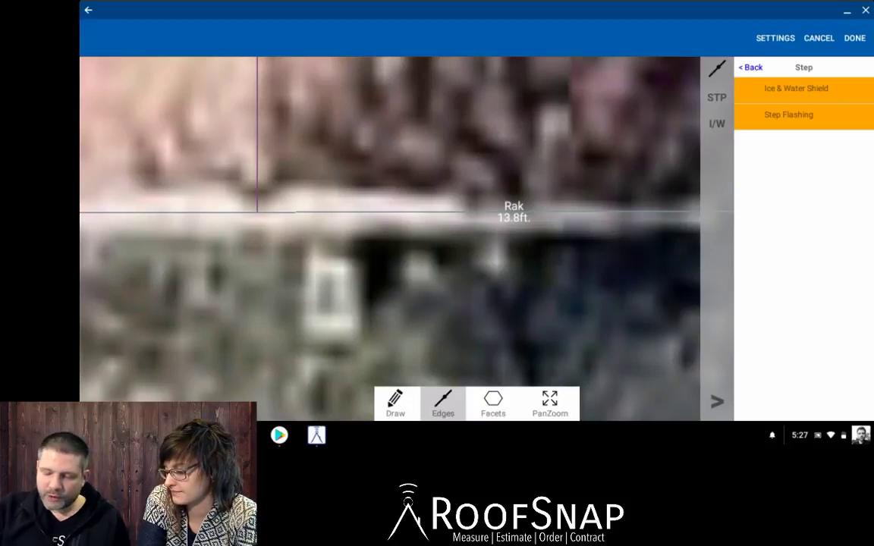
Zoom back out to the whole roof and bring up the Reference Images list.
click(550, 403)
scroll(630, 253, down, 4)
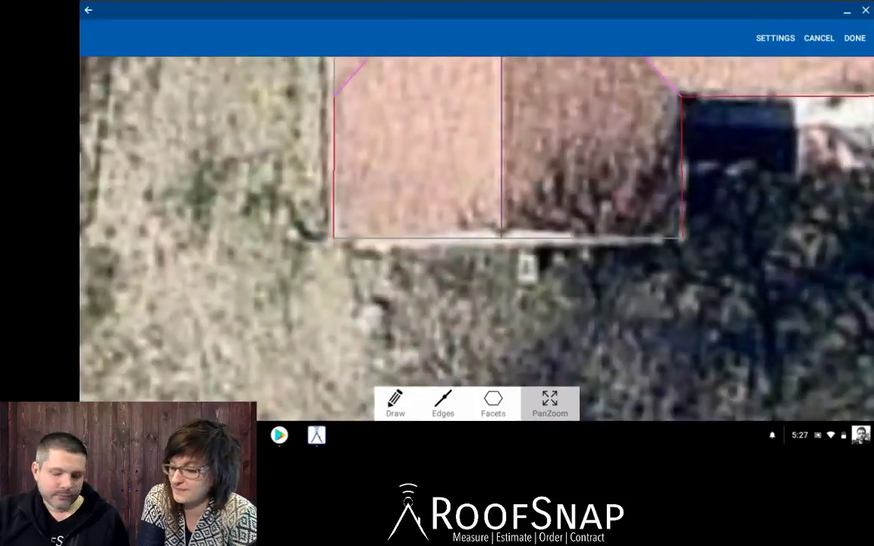
scroll(177, 364, down, 4)
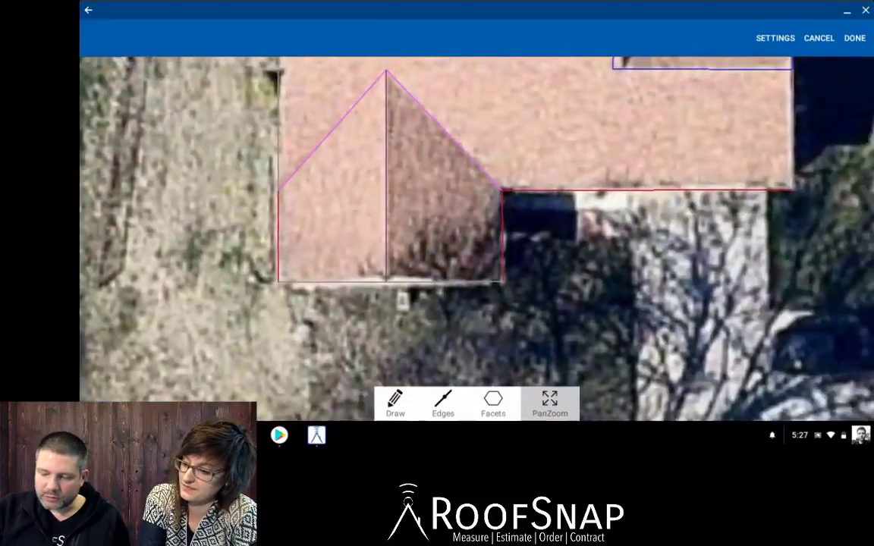
drag(501, 220, 347, 285)
click(395, 403)
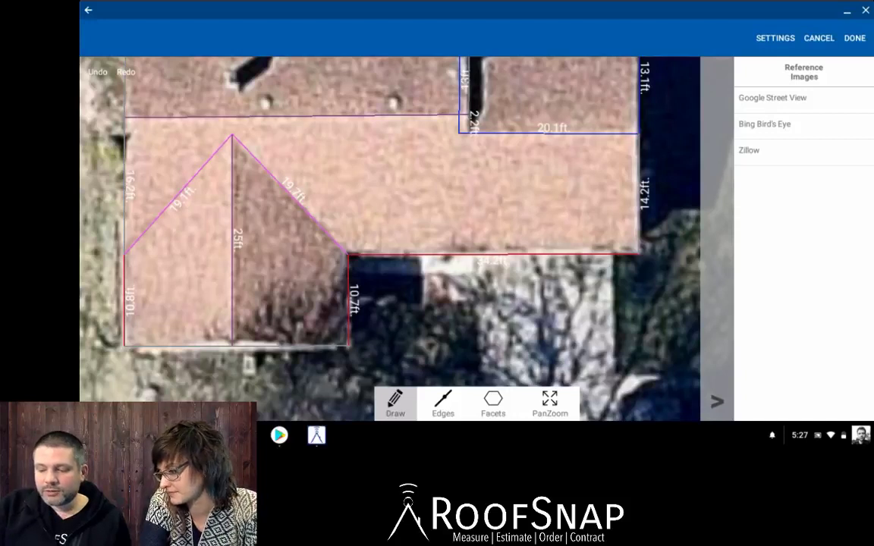
Open Google Street View of the property and walk along the road past neighbouring houses, facing each one.
click(778, 98)
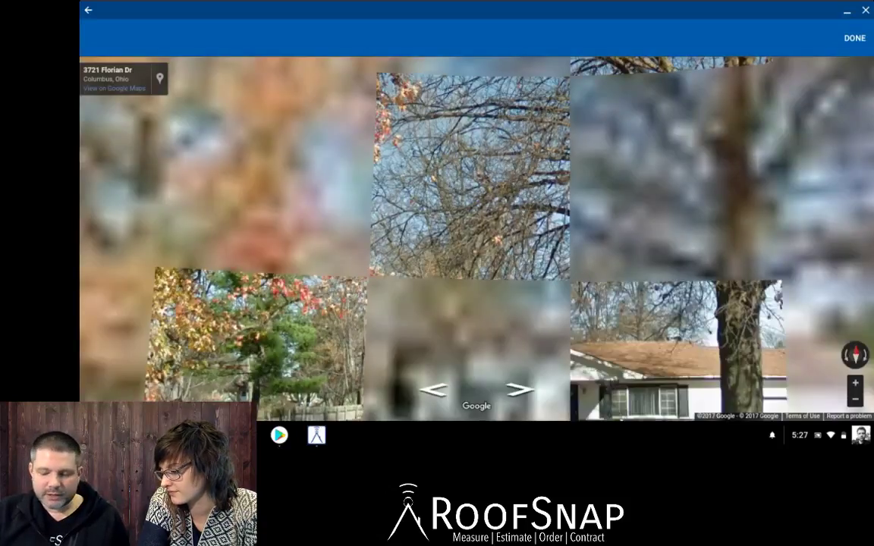
drag(524, 326, 367, 160)
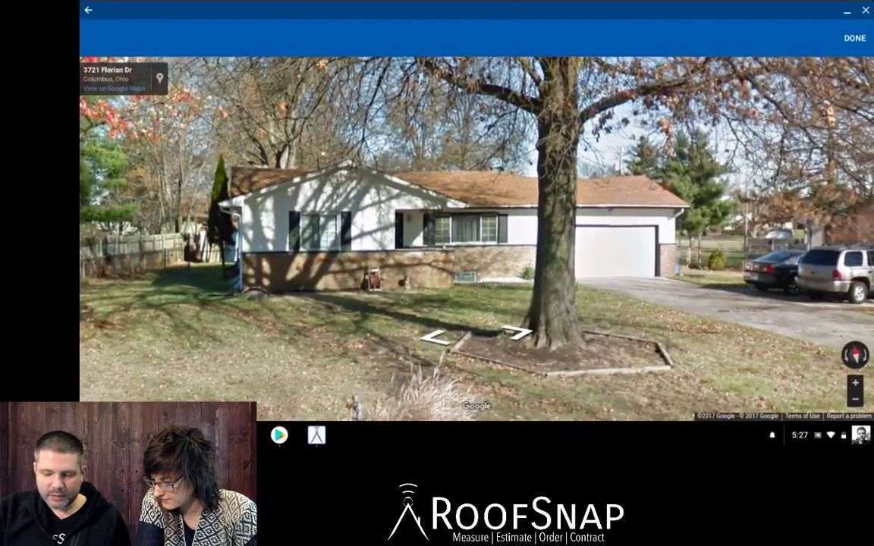
click(517, 332)
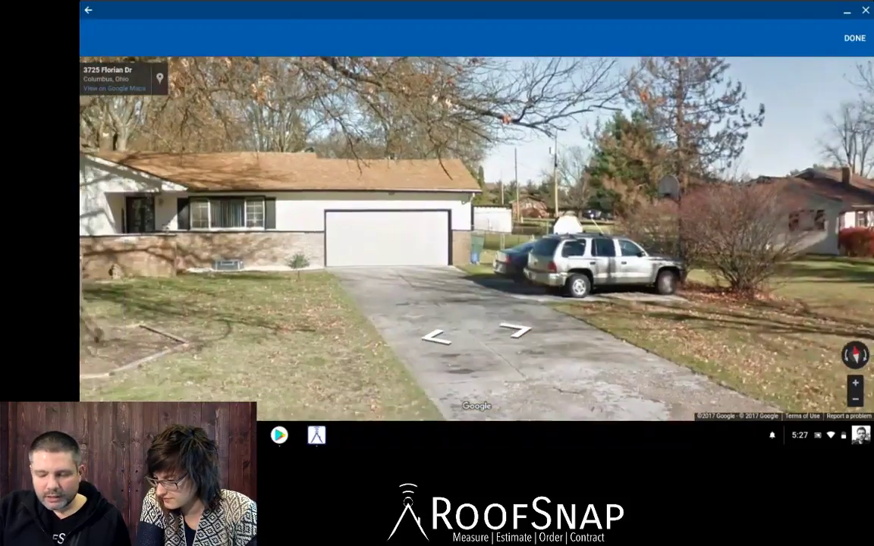
drag(342, 258, 539, 241)
click(519, 327)
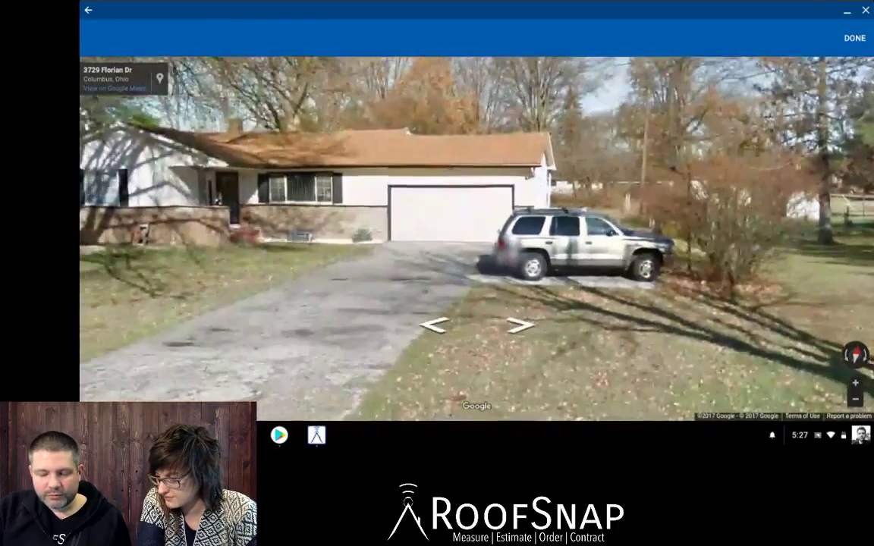
drag(341, 257, 508, 263)
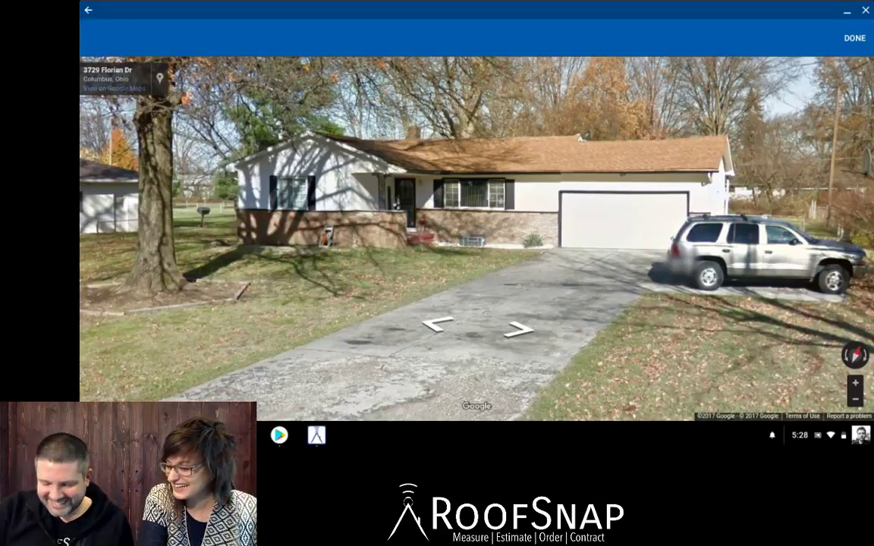
click(438, 325)
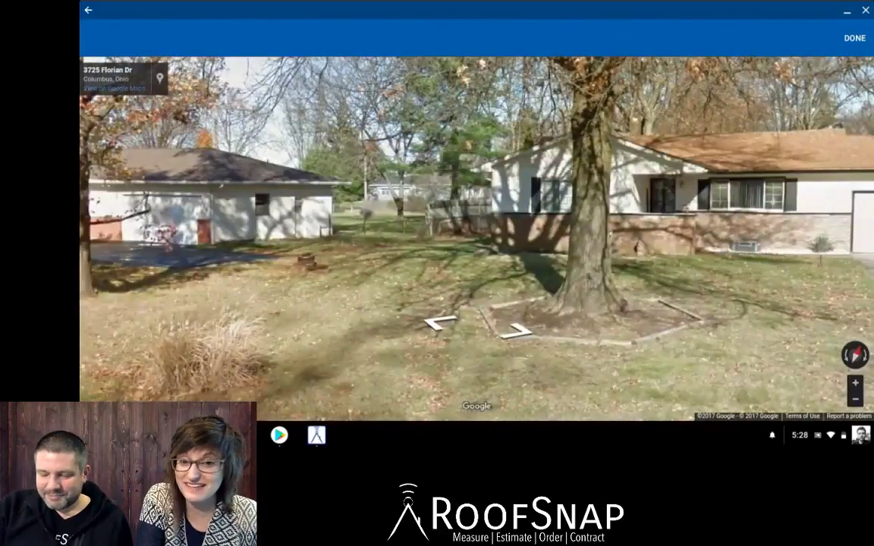
drag(486, 250, 392, 238)
Walk back to the original house in Street View, face it, then close Street View.
click(438, 323)
drag(531, 250, 190, 286)
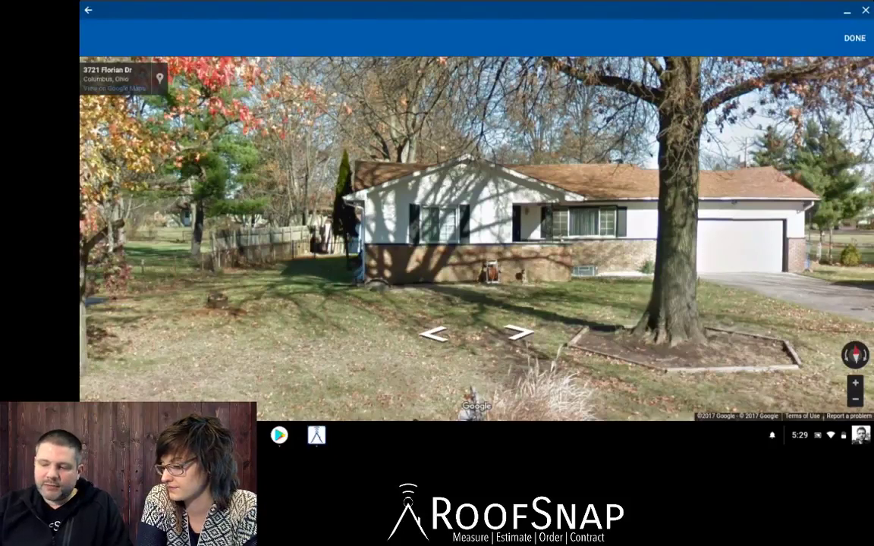
click(854, 37)
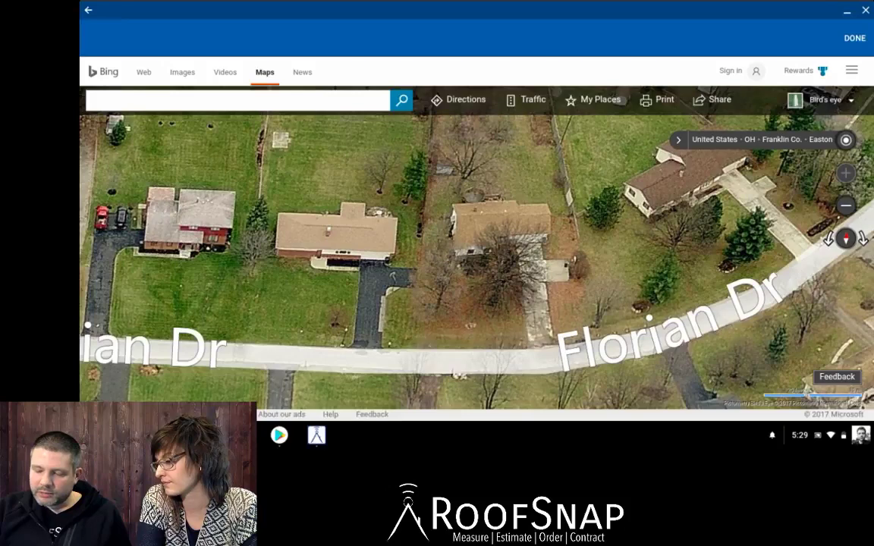
Rotate the Bing bird's-eye view through four headings around the house, shifting it slightly.
click(828, 239)
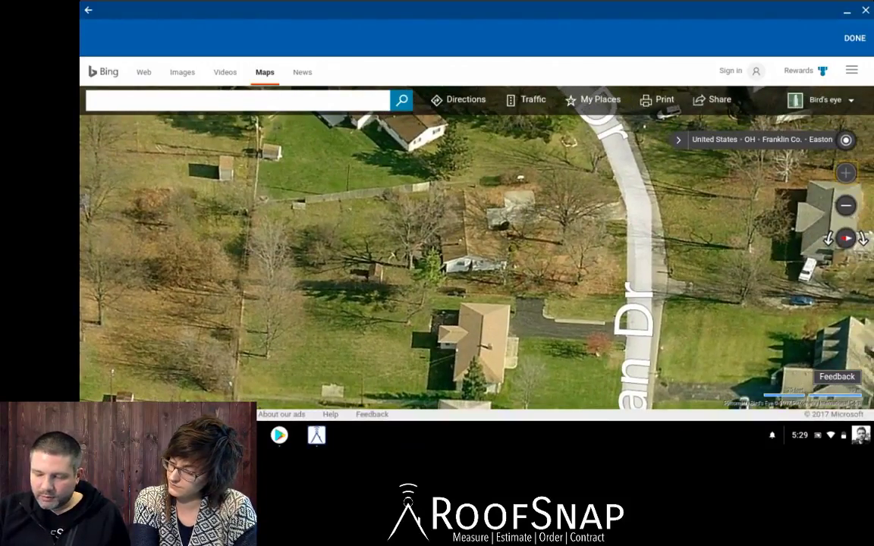
click(829, 239)
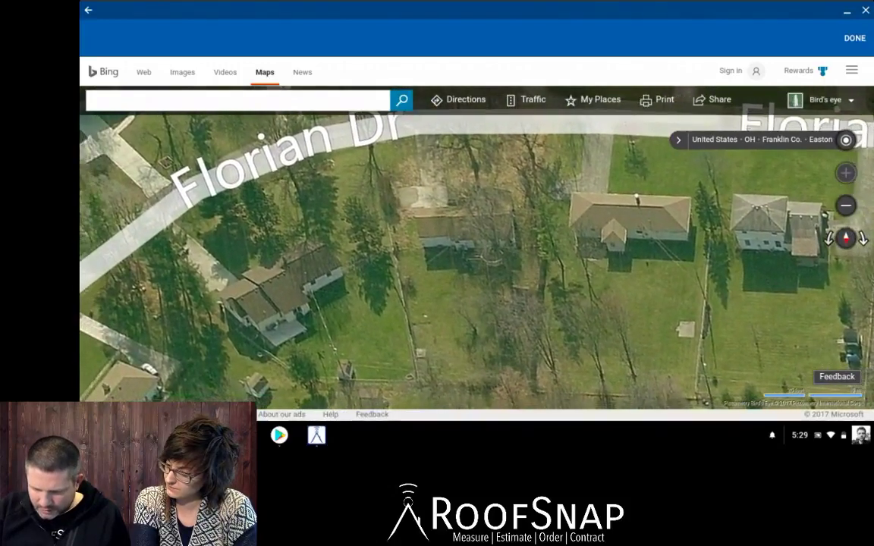
click(828, 239)
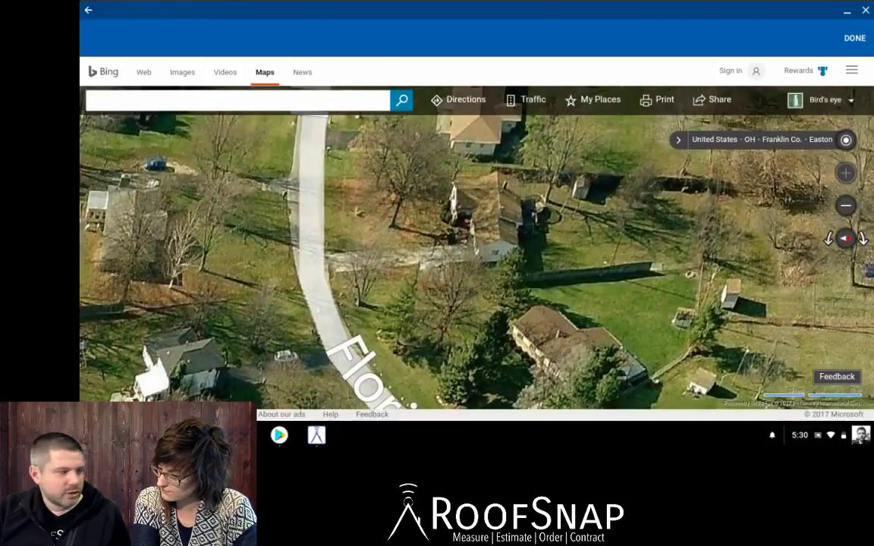
drag(486, 266, 453, 256)
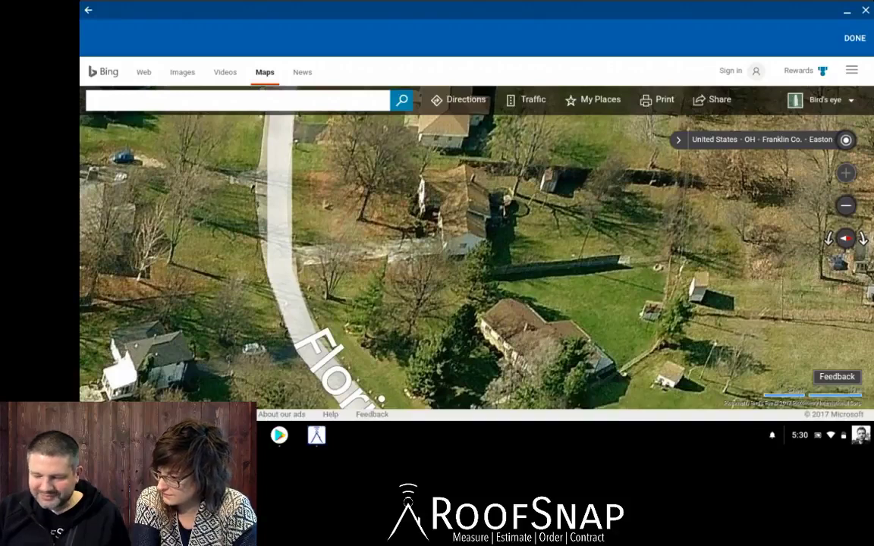
click(828, 239)
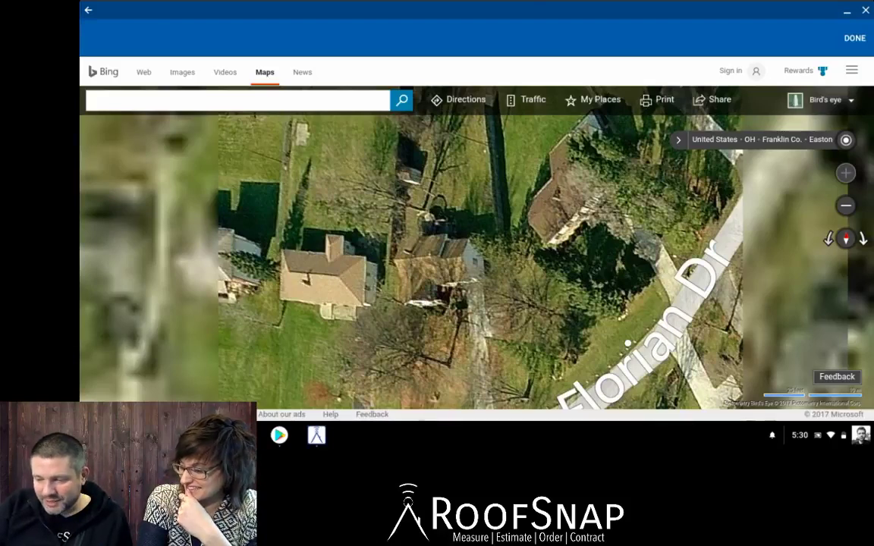
Close Bing Maps, fit and centre the whole roof, and show its five facets at pitch 0.
click(855, 38)
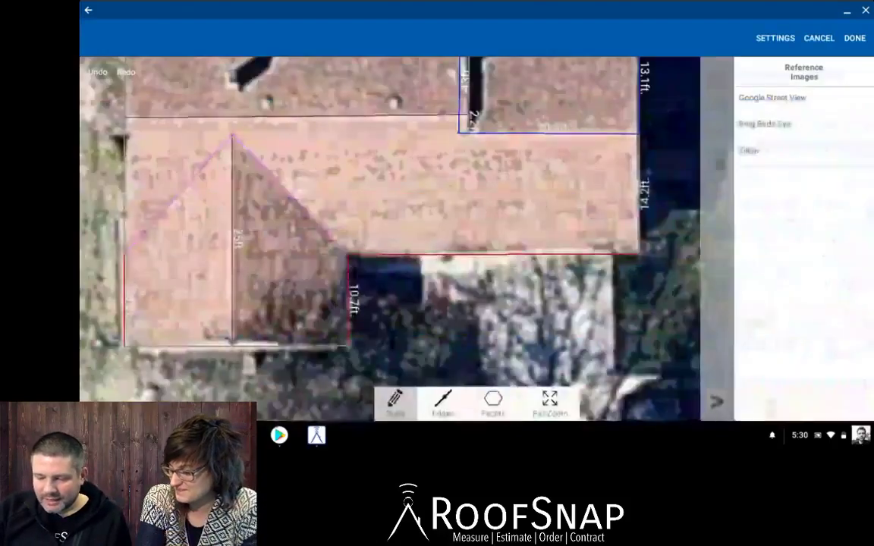
click(550, 404)
scroll(658, 221, down, 3)
scroll(657, 243, down, 1)
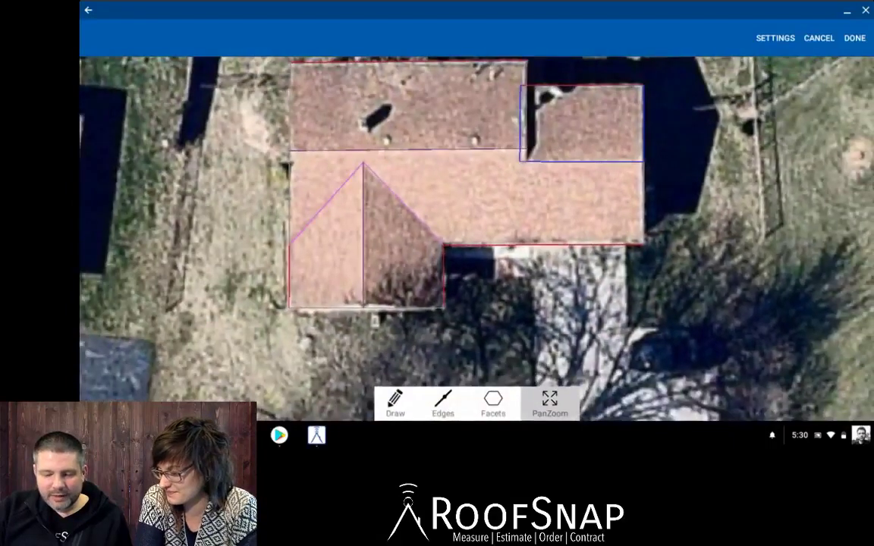
drag(657, 243, 635, 273)
scroll(657, 213, down, 2)
drag(485, 235, 472, 229)
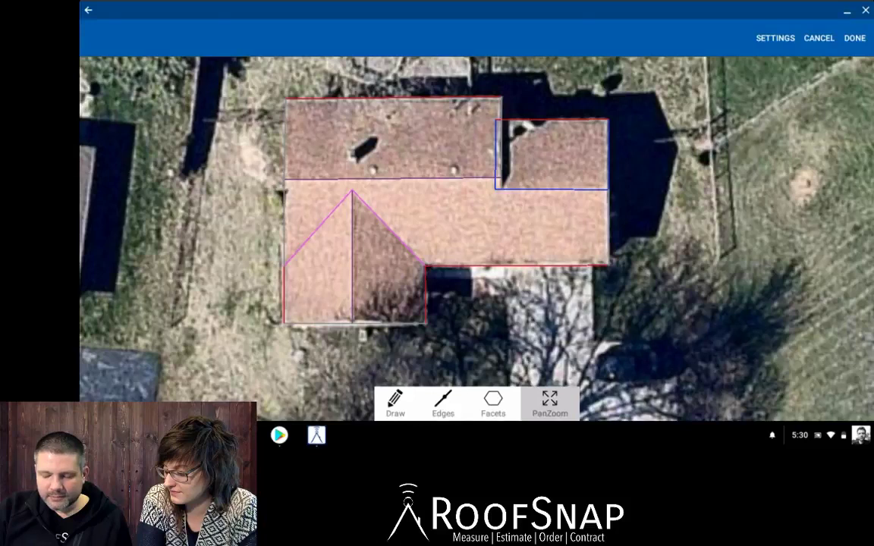
click(493, 403)
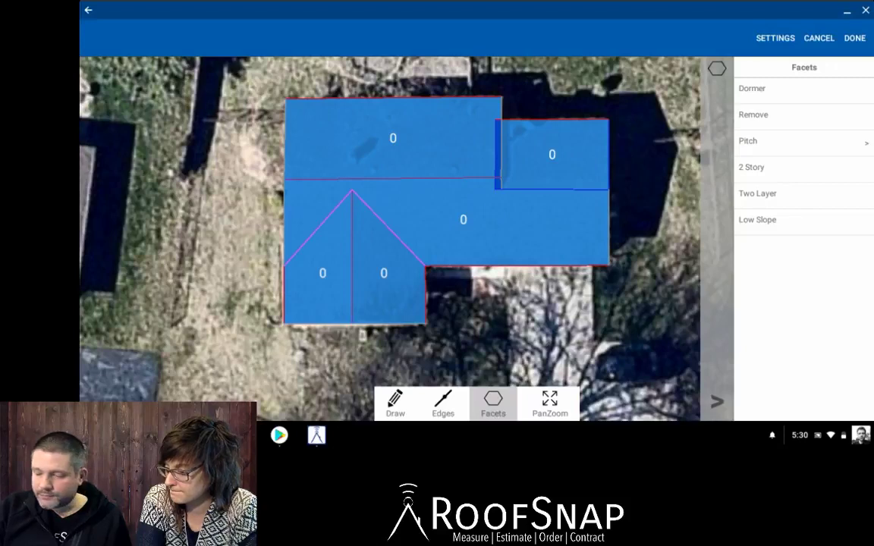
Choose a 4/12 pitch and apply it to the upper-right, middle and top-left facets.
click(758, 141)
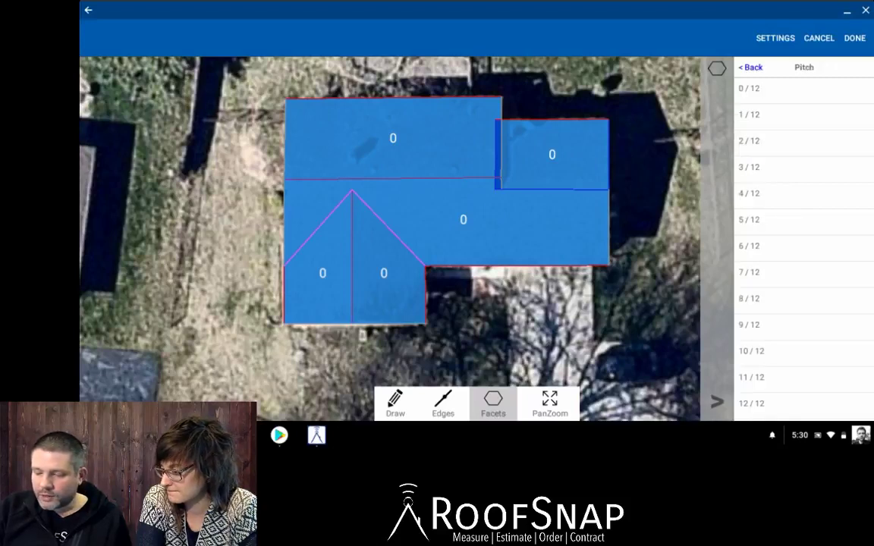
click(781, 194)
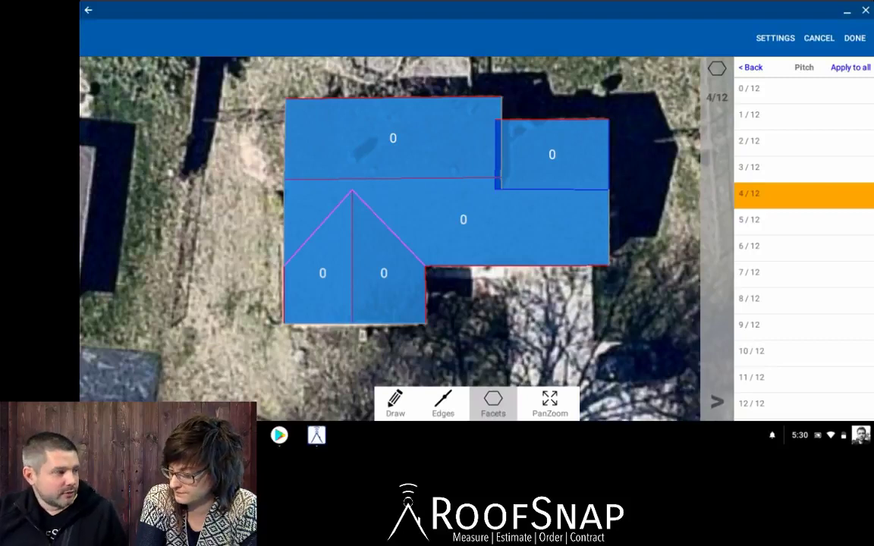
click(553, 155)
click(417, 198)
click(355, 125)
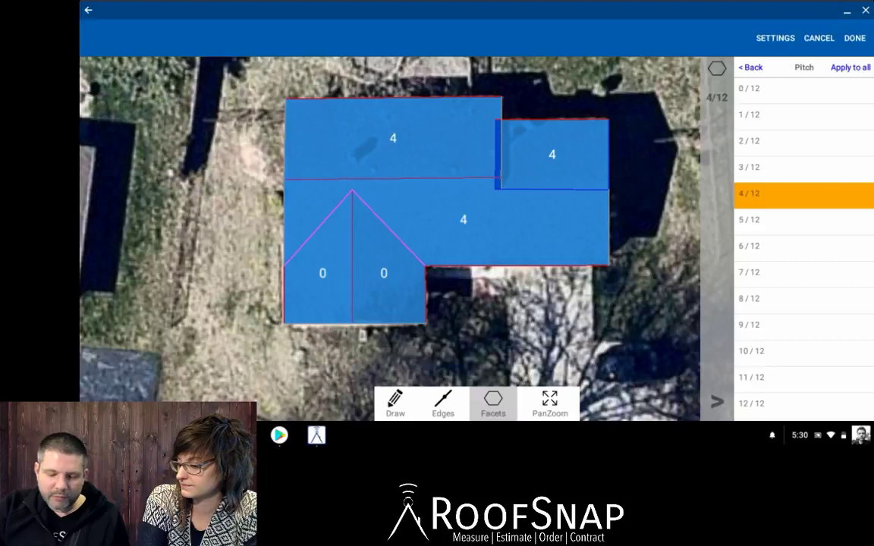
click(850, 67)
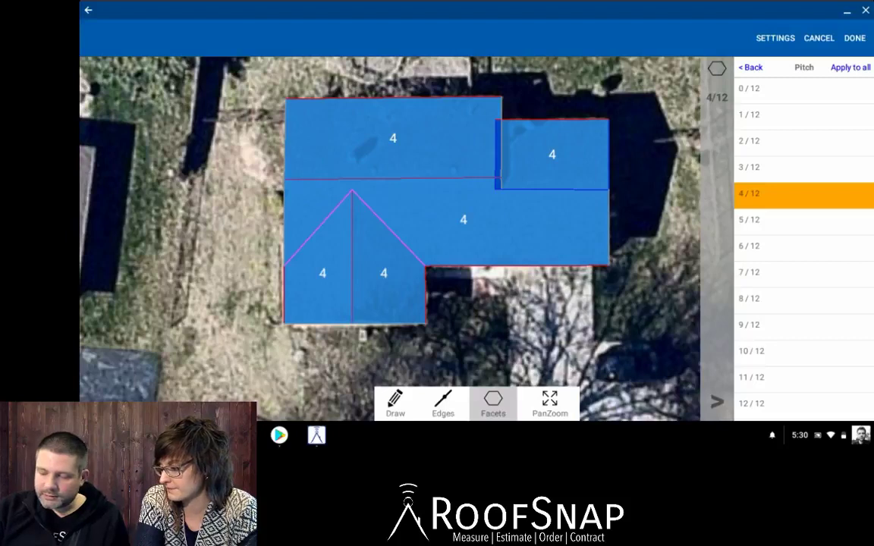
Apply a 5/12 pitch to the two lower gable facets and the three upper facets.
click(804, 221)
click(386, 288)
click(322, 290)
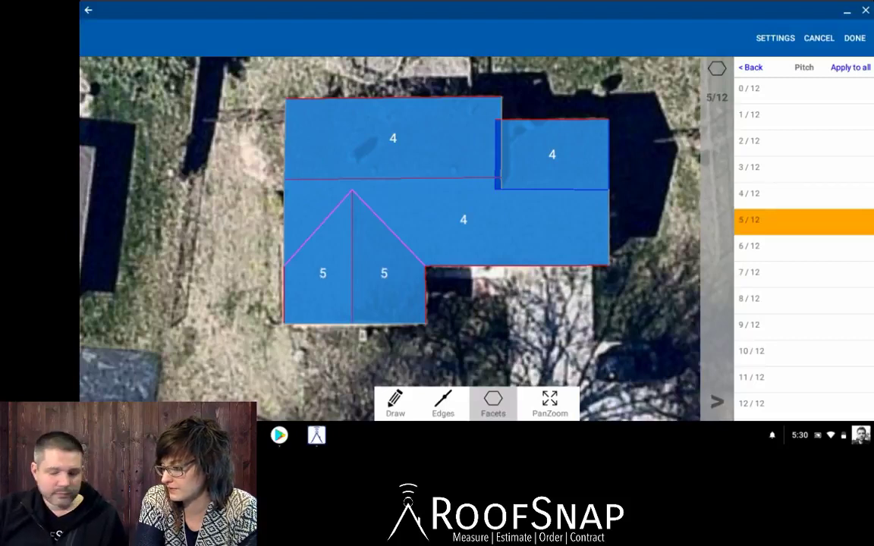
click(416, 198)
click(505, 140)
click(354, 124)
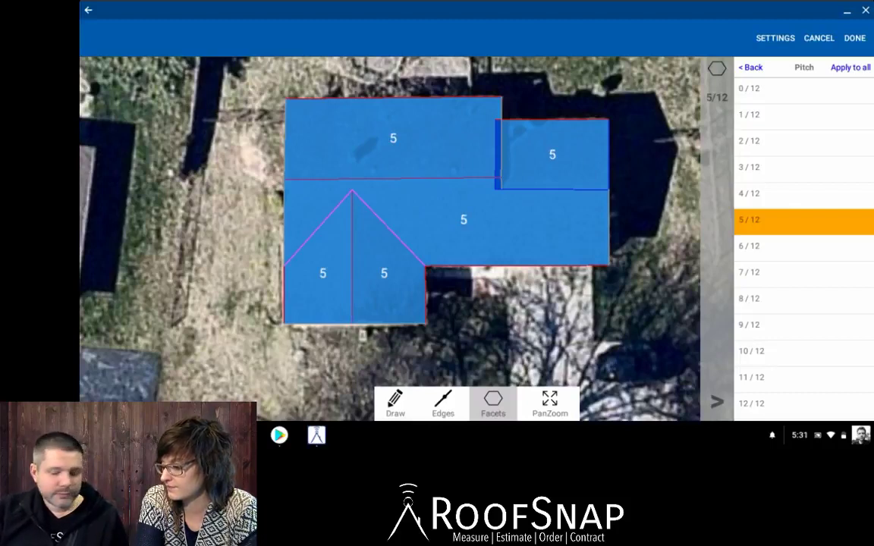
Reapply 4/12 pitch to all five facets so every facet reads 4.
click(749, 193)
click(498, 139)
click(418, 198)
click(354, 125)
click(345, 246)
click(319, 268)
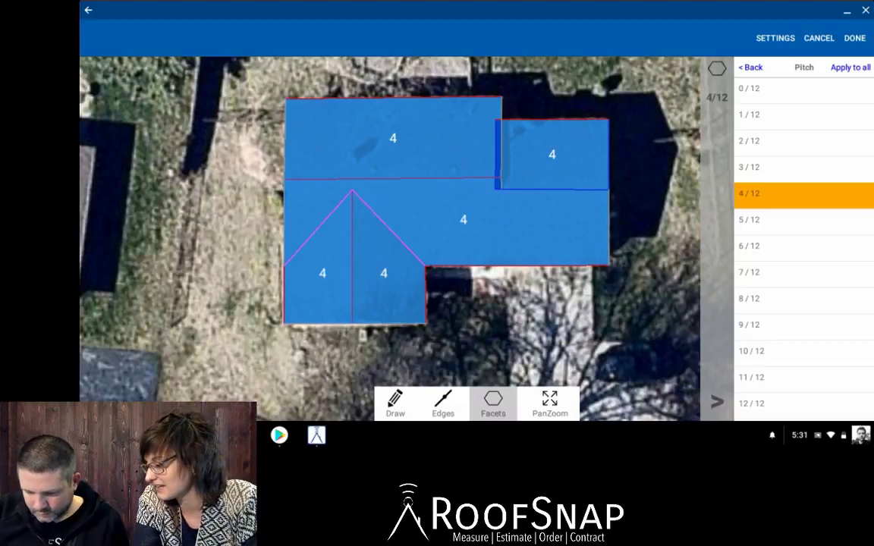
click(550, 404)
Zoom to the small upper-right roof section and label its 20.1 ft bottom edge as a ridge.
scroll(630, 200, up, 4)
drag(630, 200, 625, 312)
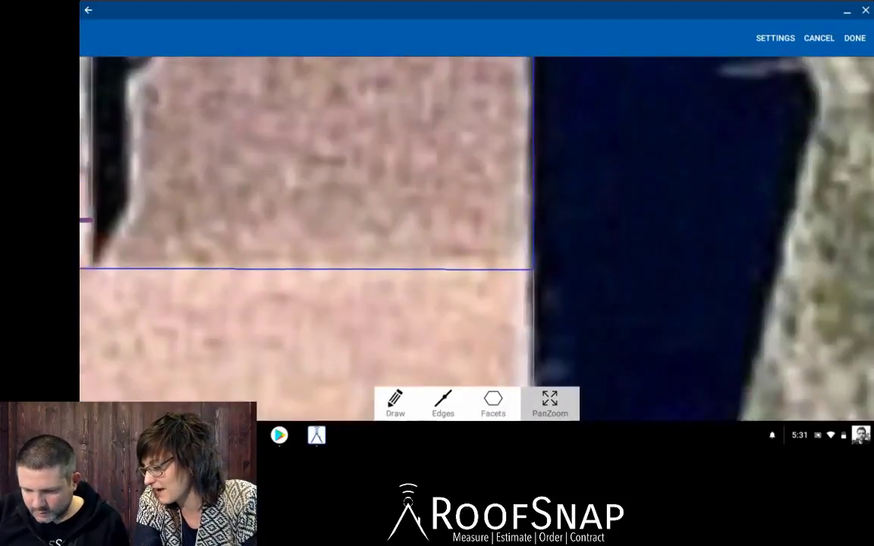
scroll(607, 228, down, 3)
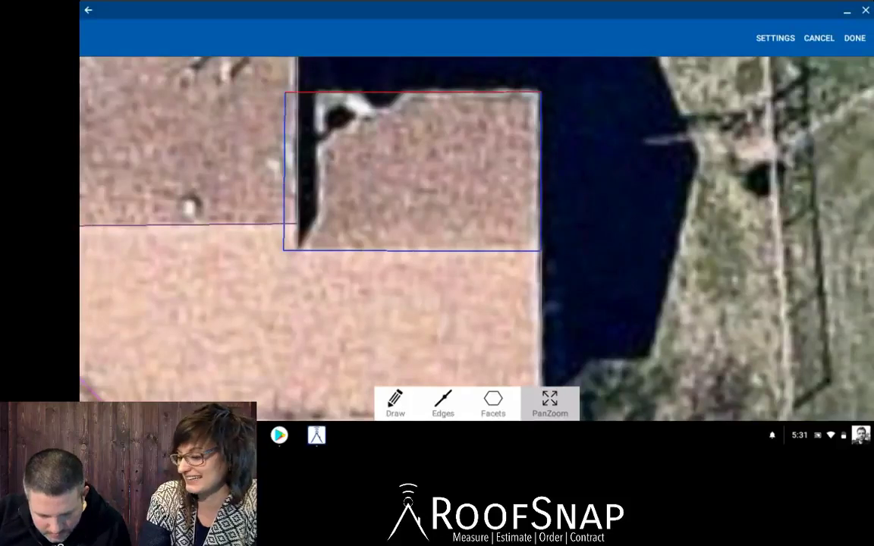
scroll(540, 265, up, 2)
scroll(569, 256, down, 2)
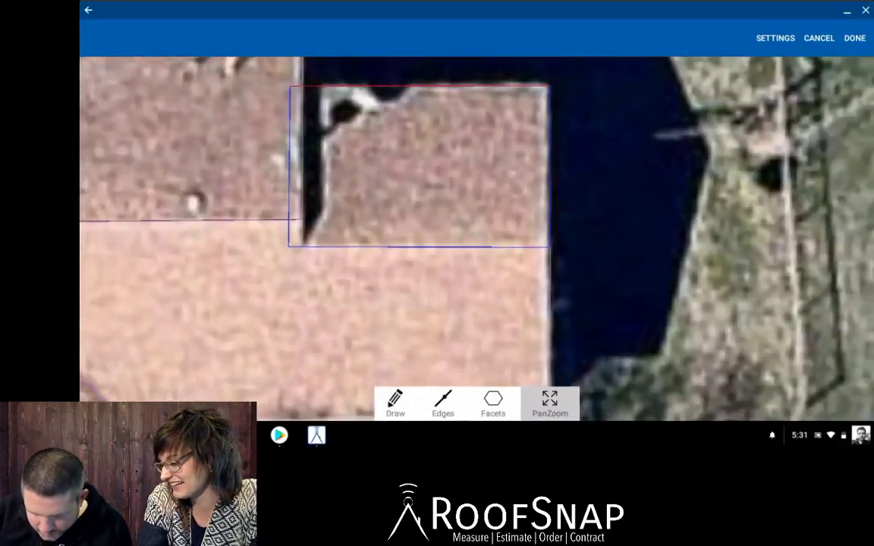
click(443, 404)
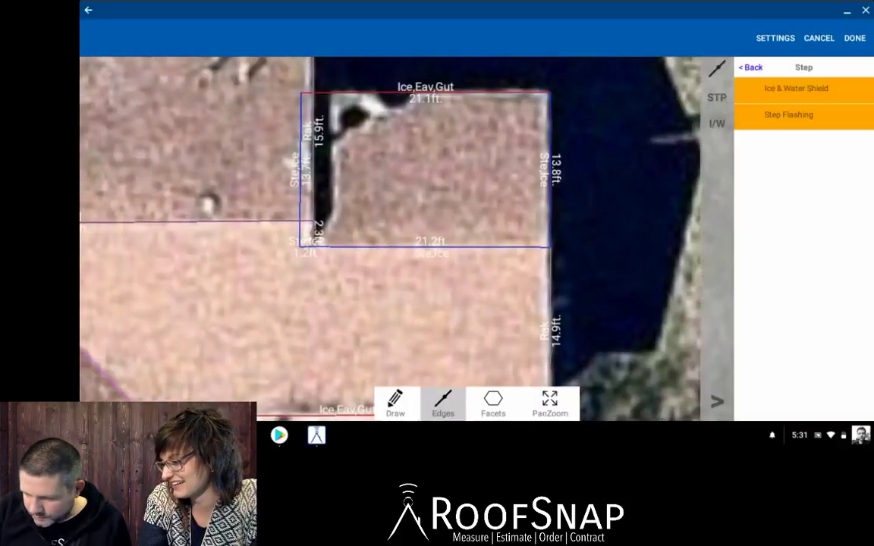
click(750, 68)
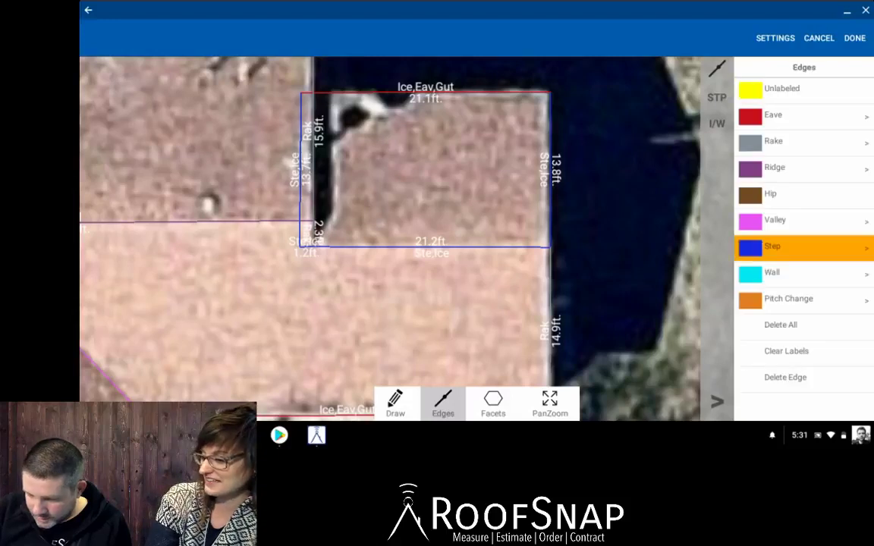
click(804, 167)
click(431, 247)
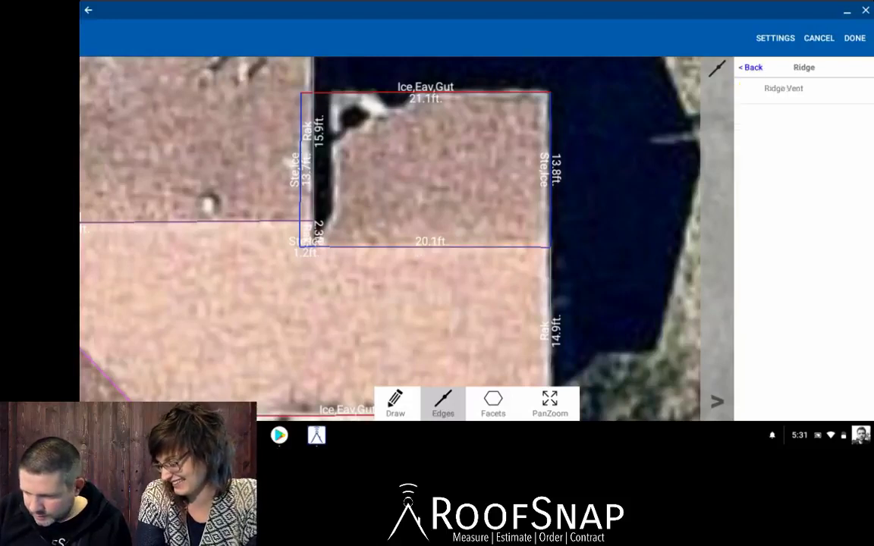
Label the section's 13.8 ft right edge as a rake.
click(751, 68)
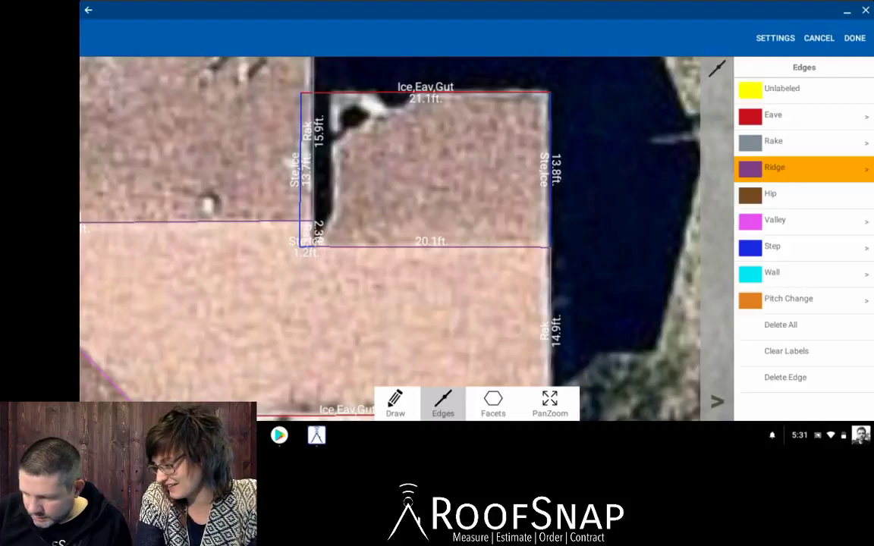
click(797, 142)
click(549, 169)
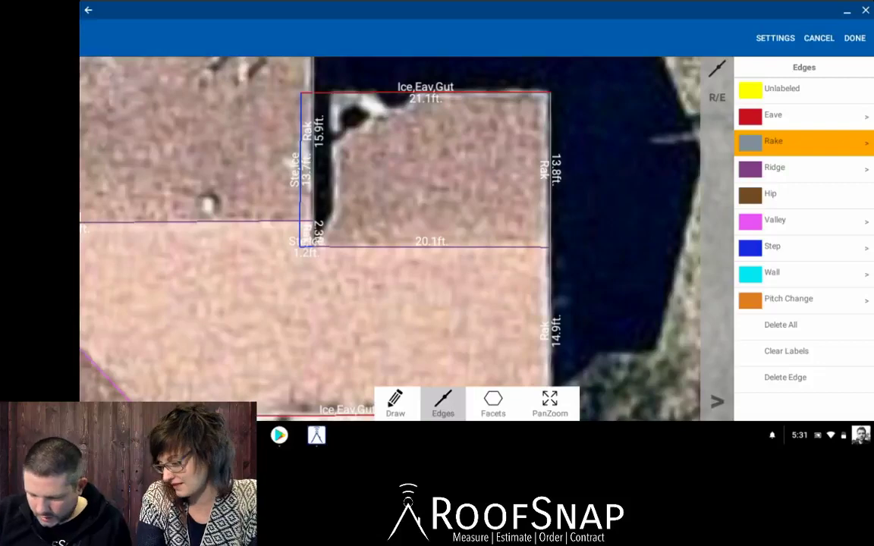
click(550, 403)
Frame the house's lower edge and label the front gable's right edge as a rake.
scroll(670, 227, down, 3)
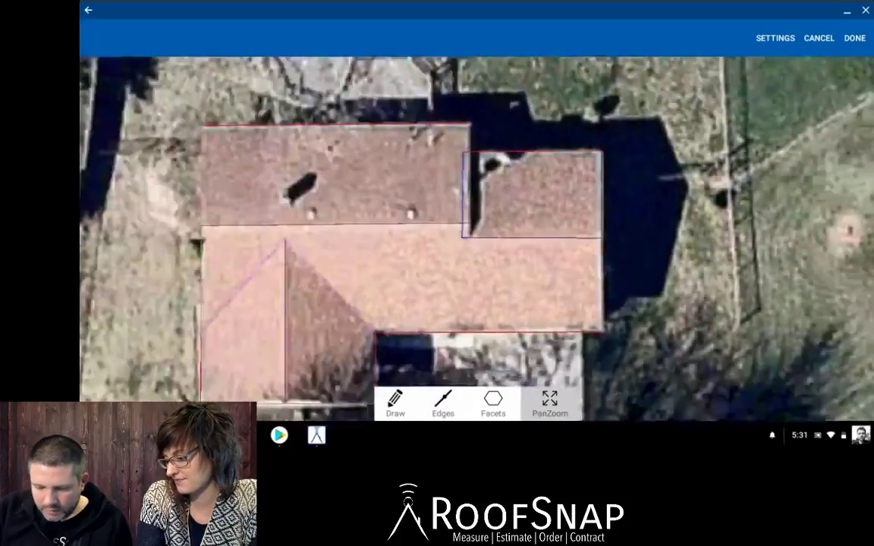
drag(455, 296, 549, 186)
scroll(419, 319, up, 5)
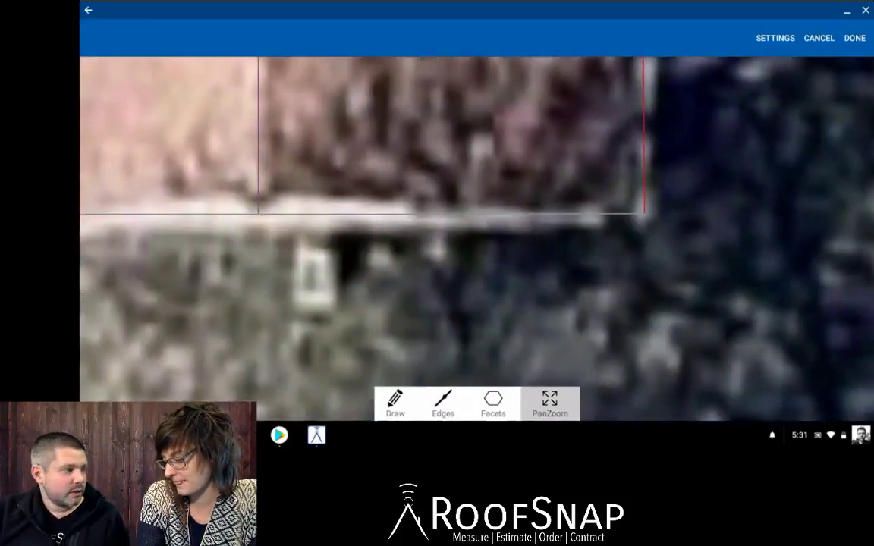
drag(455, 250, 474, 243)
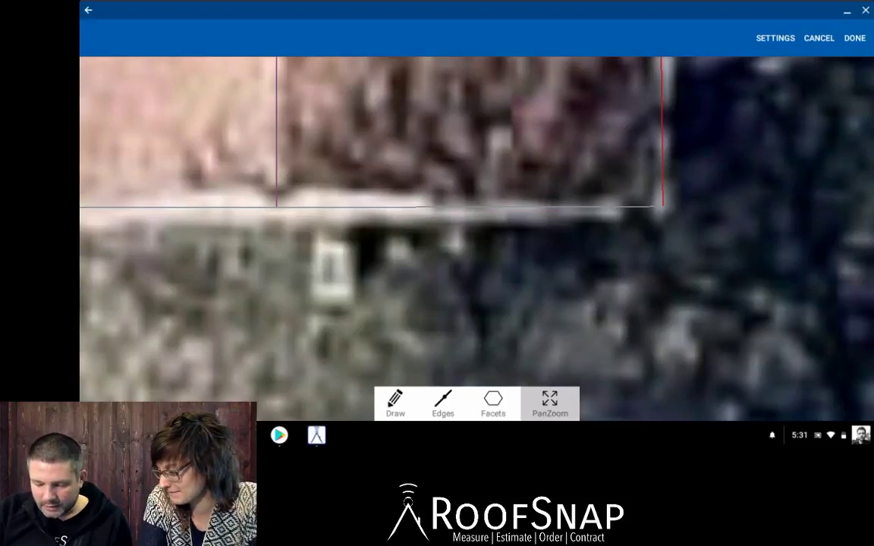
click(443, 404)
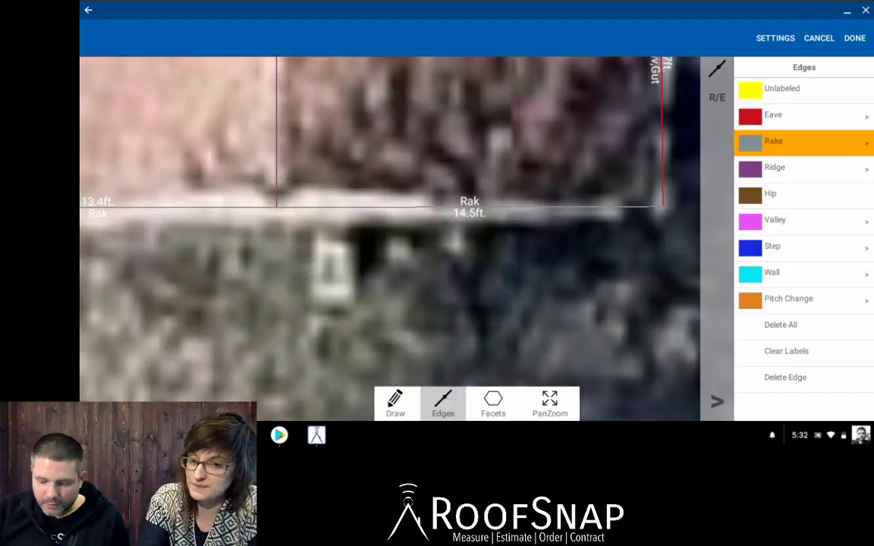
click(662, 132)
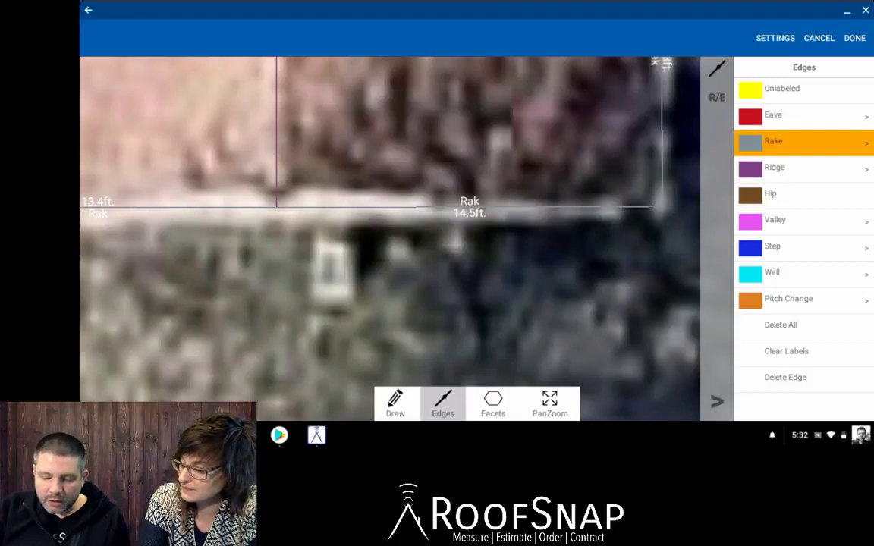
Relabel the front gable's 10.7 ft right edge as an eave.
click(550, 404)
scroll(629, 265, down, 3)
drag(562, 228, 436, 294)
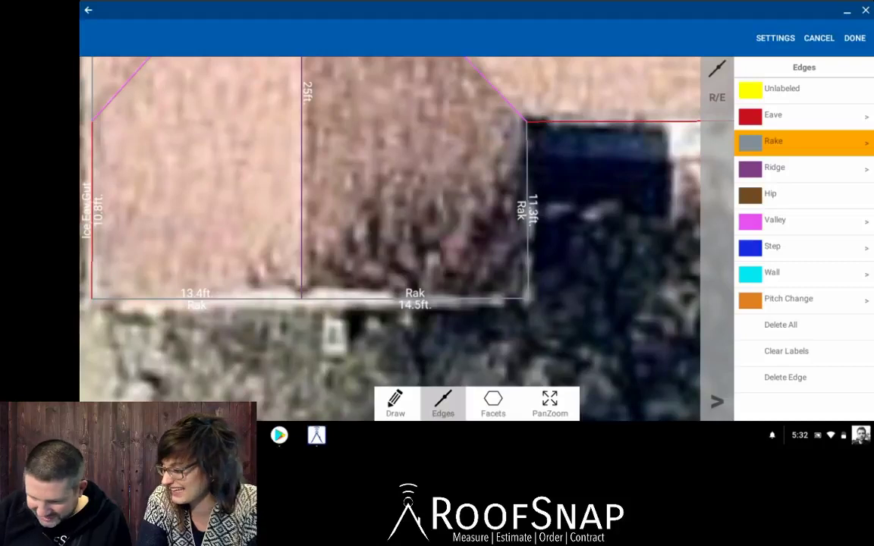
click(773, 115)
click(527, 209)
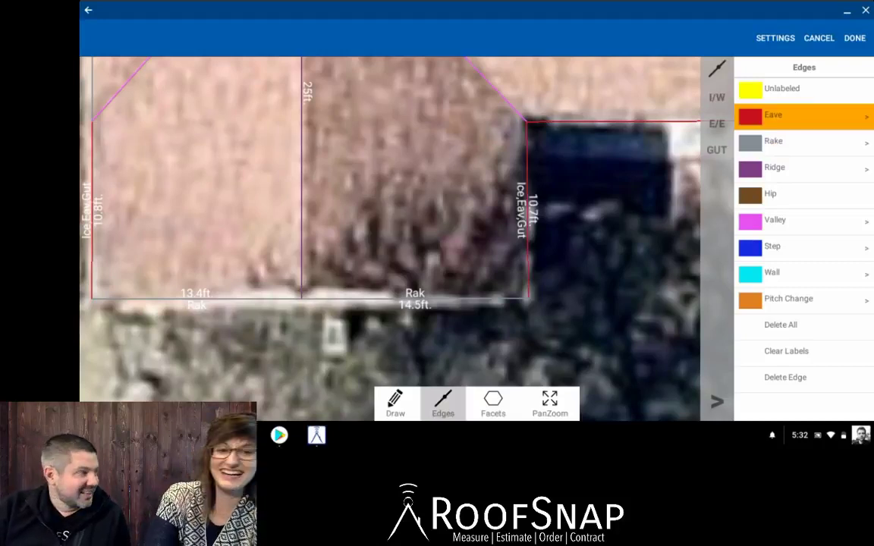
Fit the whole house in view and bring the edge labels back up.
click(549, 403)
drag(379, 228, 531, 239)
drag(455, 228, 336, 278)
scroll(455, 227, down, 3)
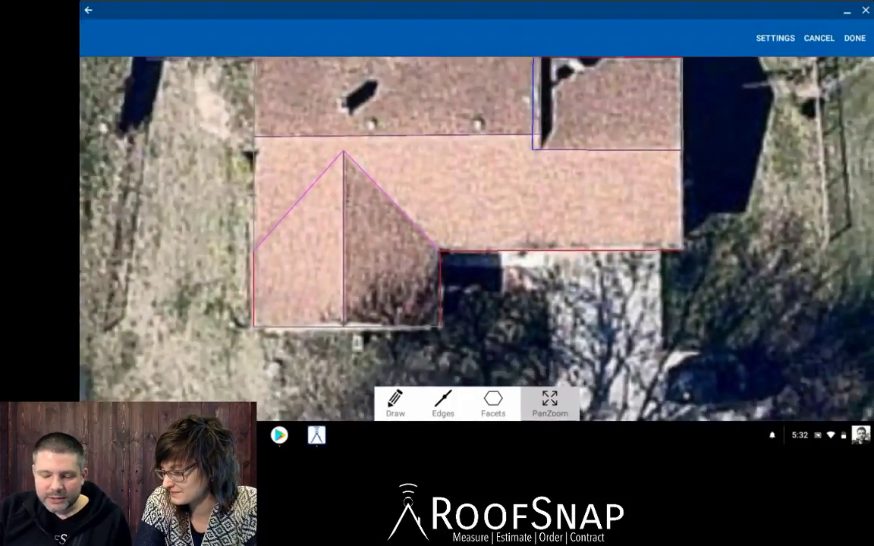
drag(379, 228, 359, 232)
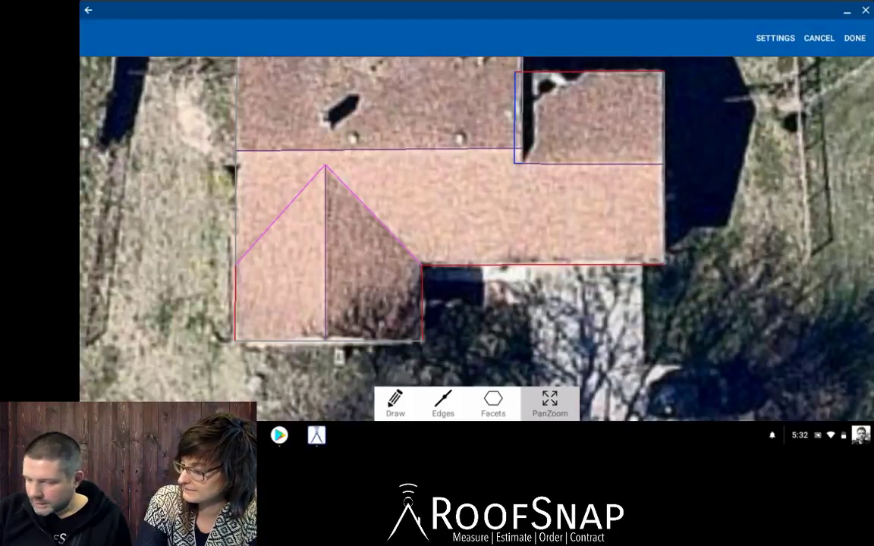
click(443, 403)
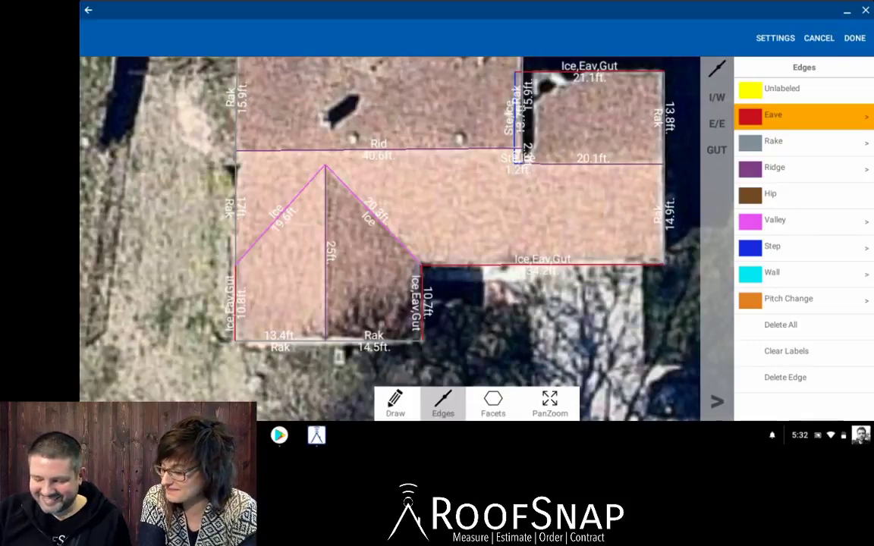
Recentre the house, review every facet's pitch, and finish the roof sketch.
click(550, 404)
scroll(456, 227, down, 2)
drag(455, 227, 383, 233)
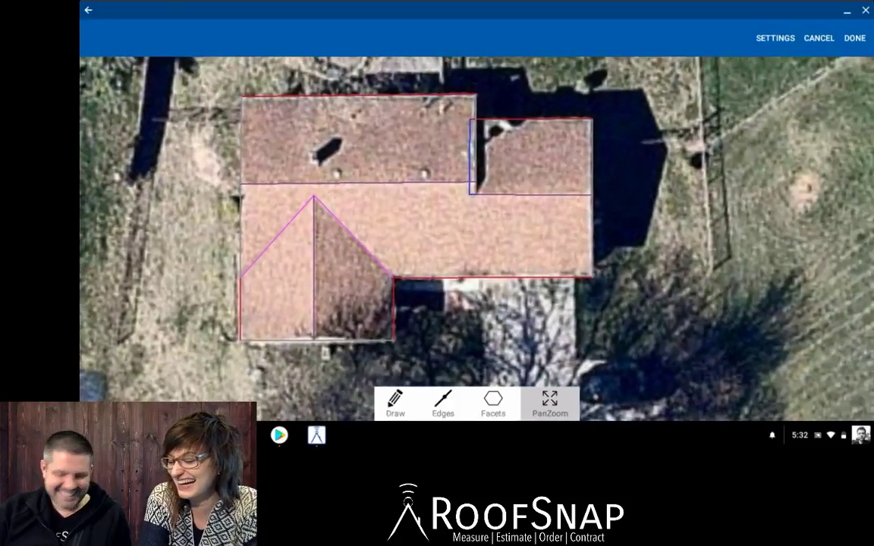
click(493, 403)
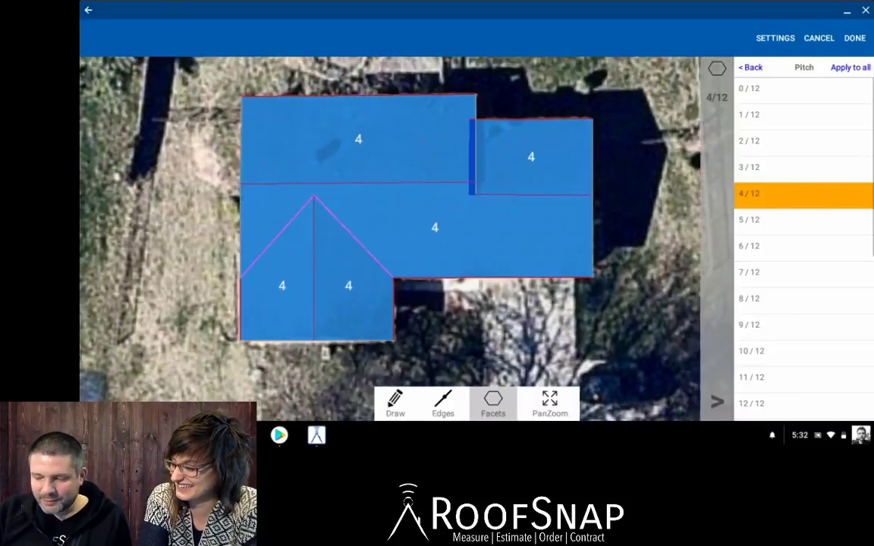
click(550, 403)
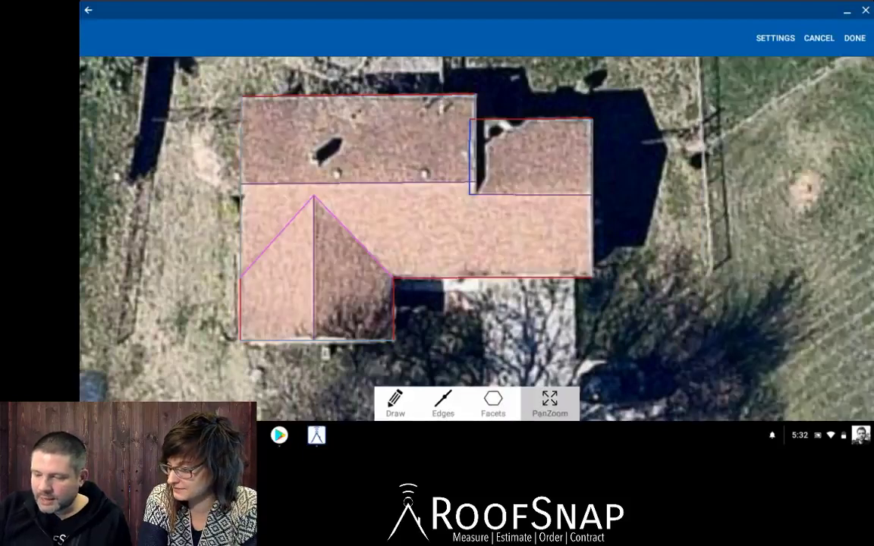
click(854, 38)
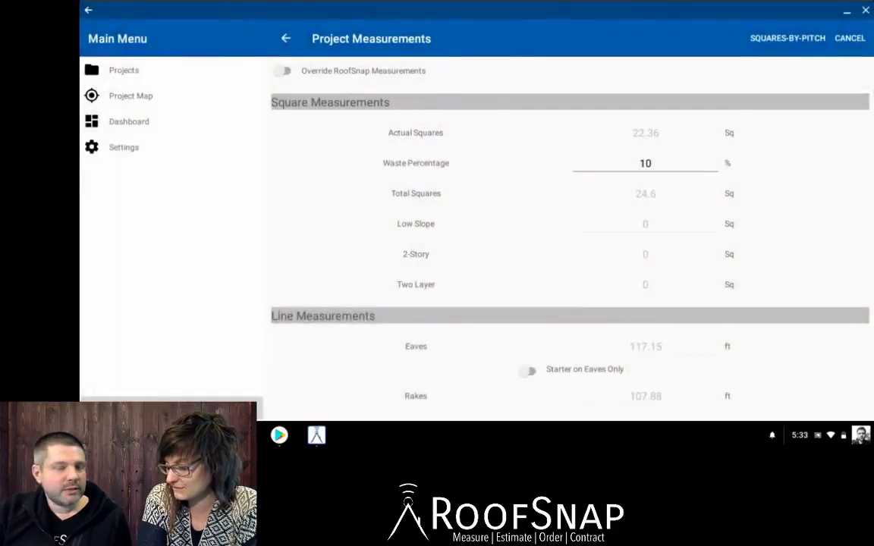
Change the waste percentage from 10 to 8%.
click(650, 164)
key(BackSpace)
key(BackSpace)
text(8)
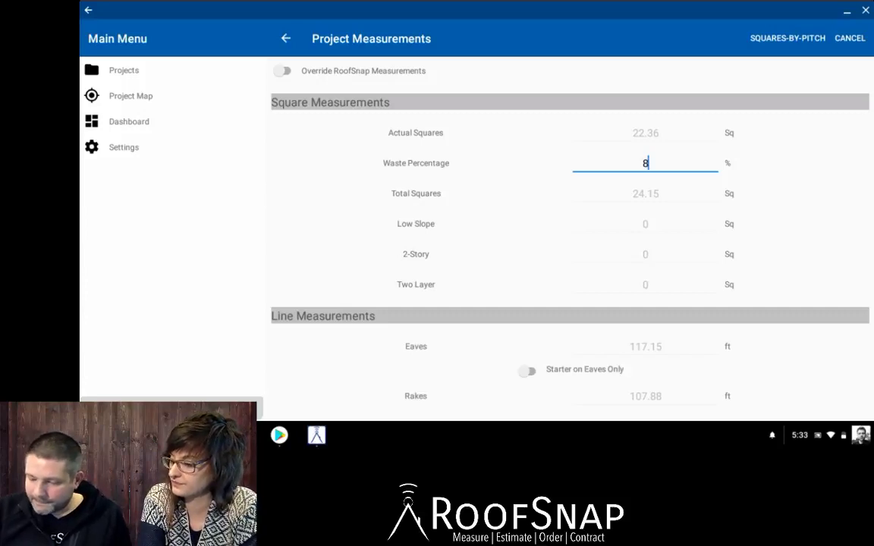
key(Return)
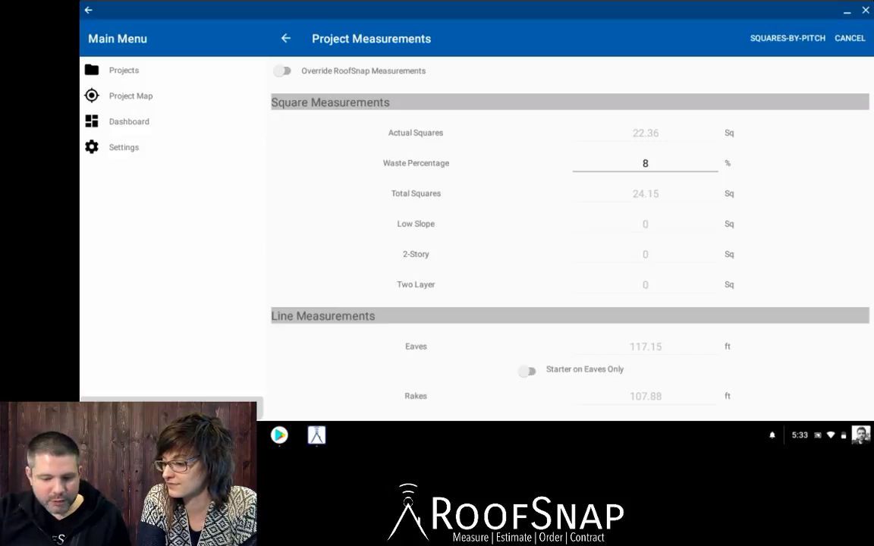
Return to Project Home and open the project's Documents.
key(Escape)
scroll(719, 316, down, 2)
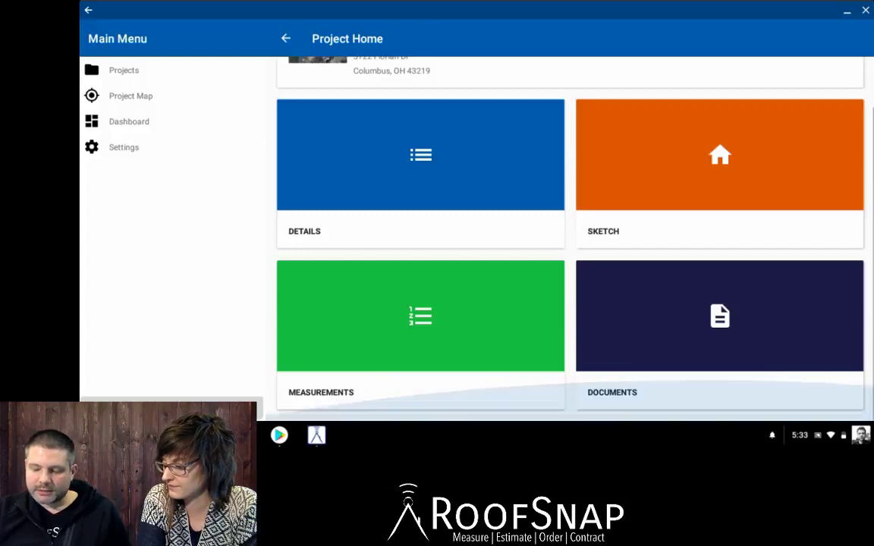
click(719, 316)
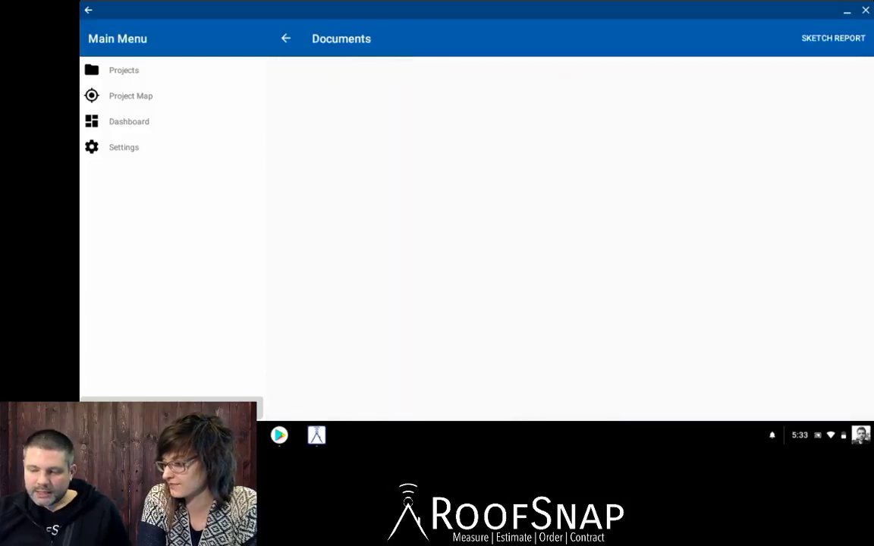
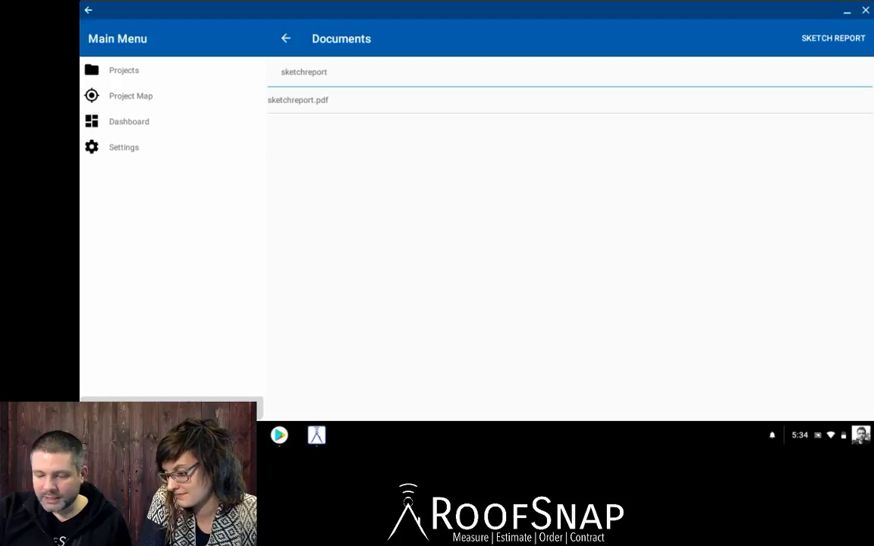
Open sketchreport.pdf and read through its overview and pitch pages.
click(298, 100)
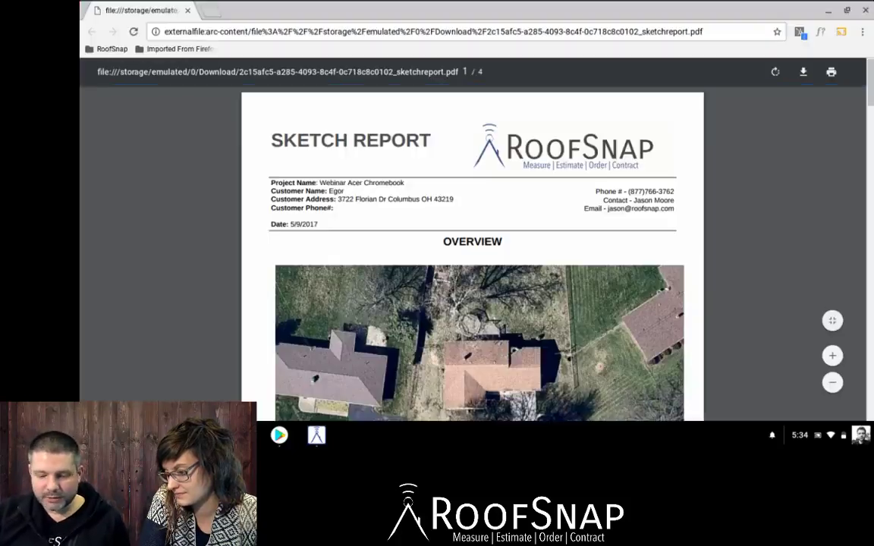
scroll(472, 243, down, 3)
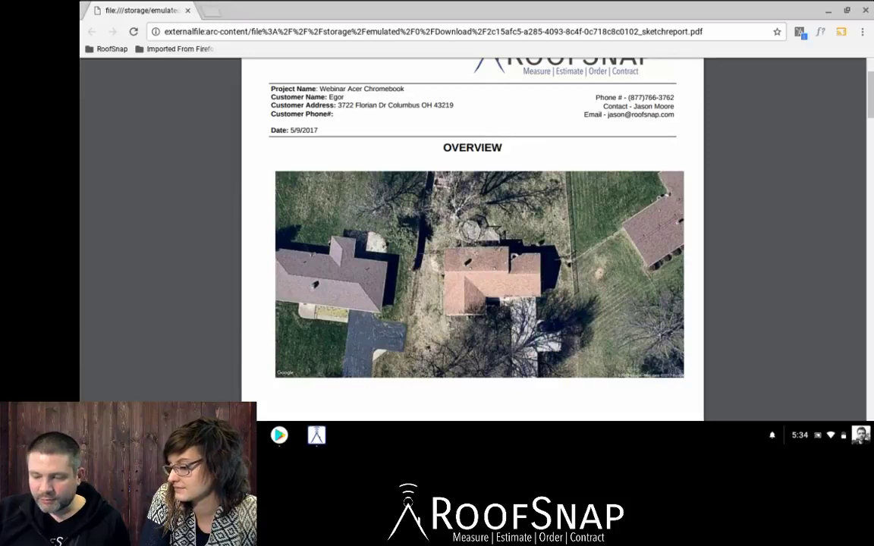
scroll(472, 242, down, 1)
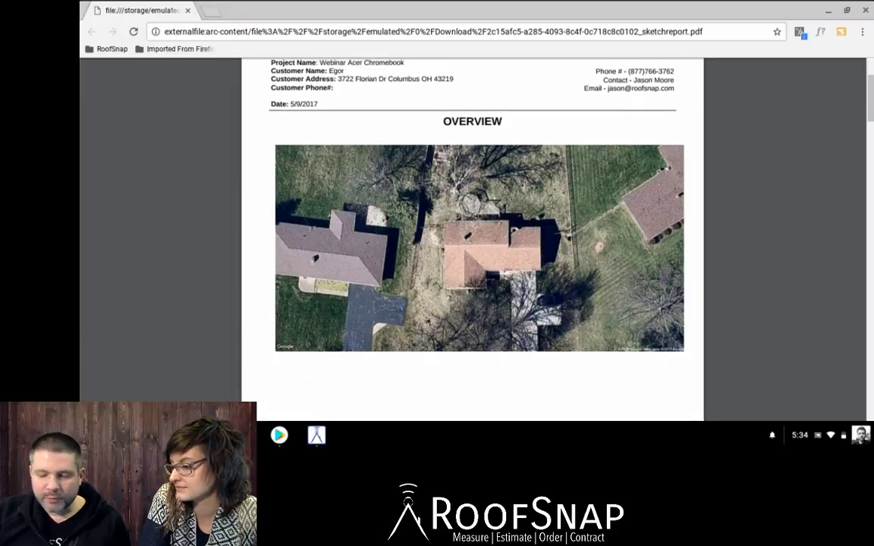
scroll(472, 243, down, 1)
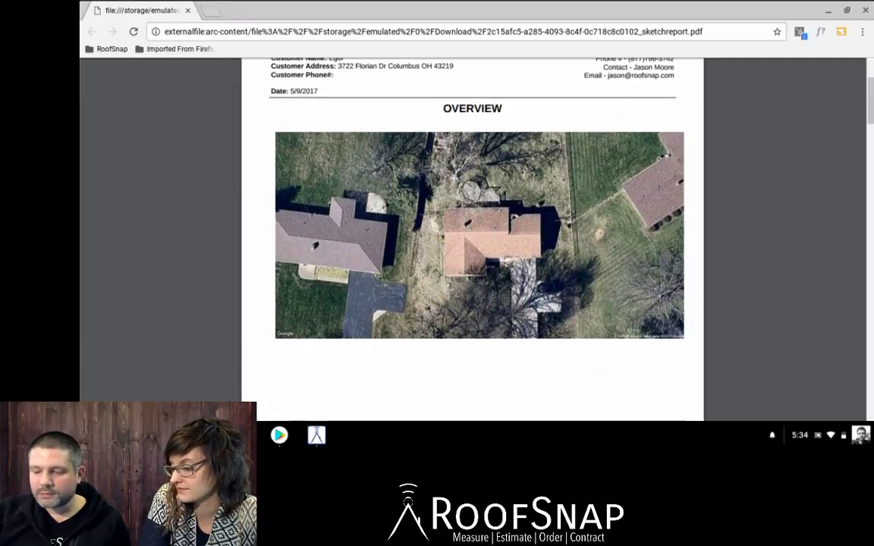
scroll(472, 242, up, 1)
scroll(472, 242, up, 1)
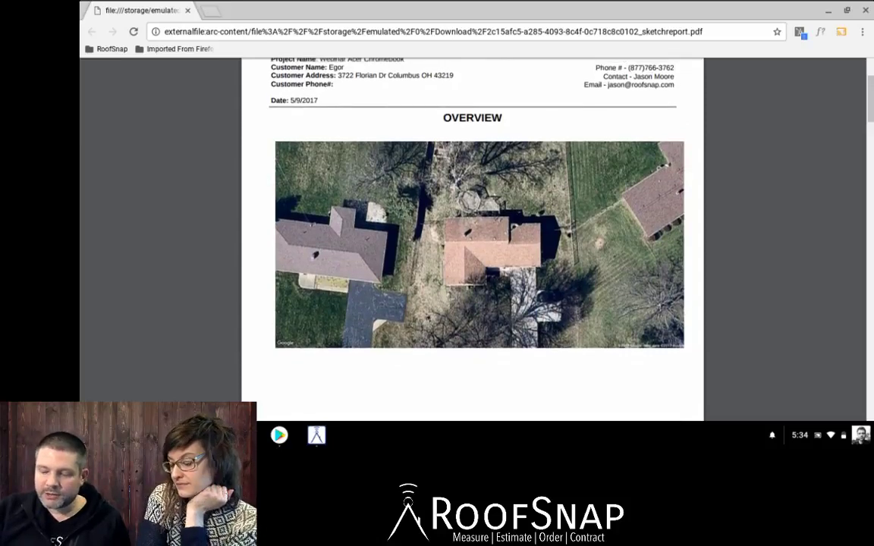
Read on to the Measurements tables: 22.36 actual squares, 24.60 with 10% waste.
scroll(472, 243, down, 5)
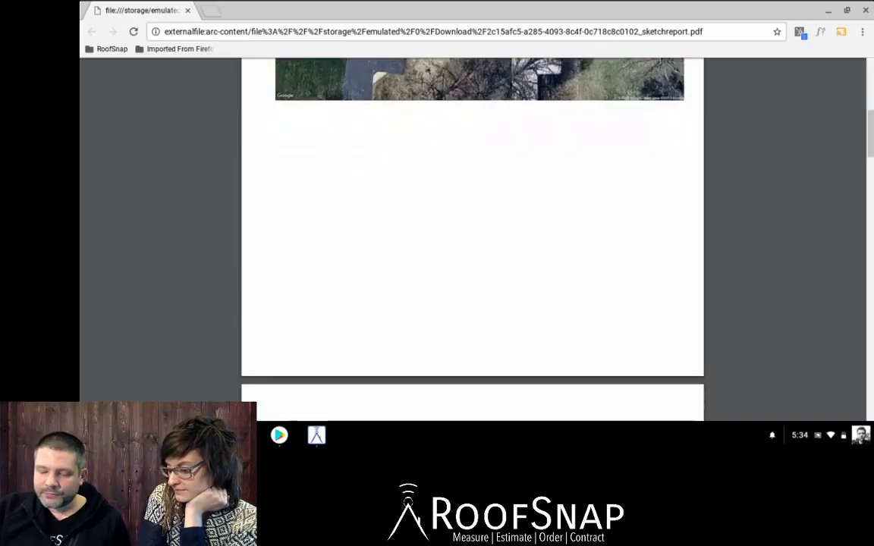
scroll(472, 243, down, 7)
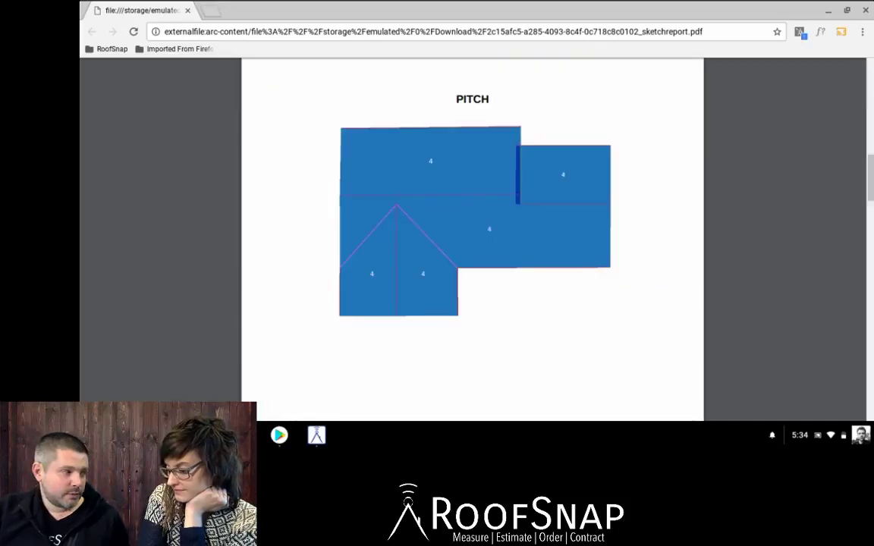
scroll(472, 243, down, 10)
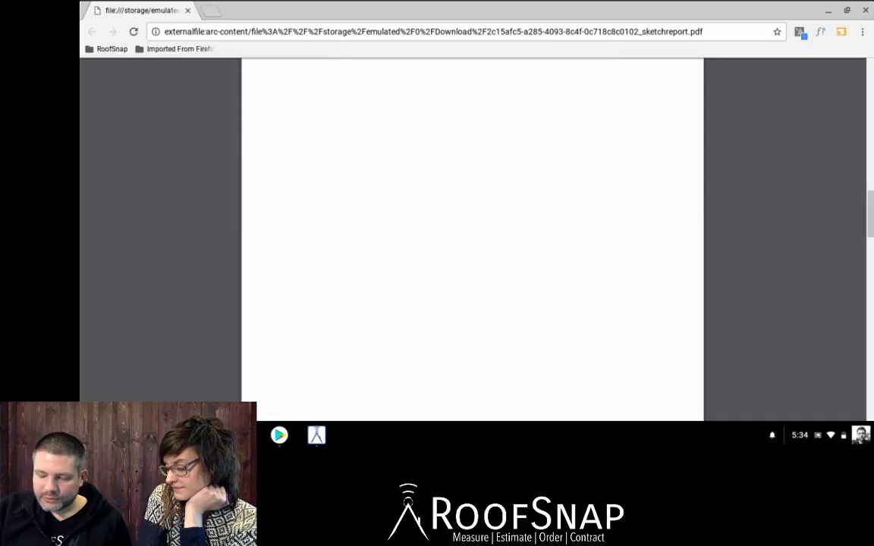
scroll(472, 243, down, 6)
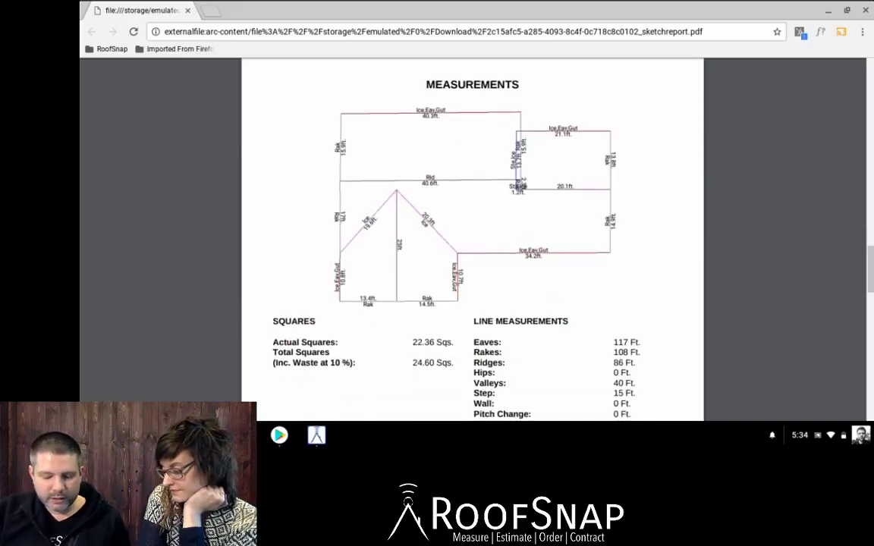
scroll(472, 243, down, 2)
scroll(472, 243, up, 1)
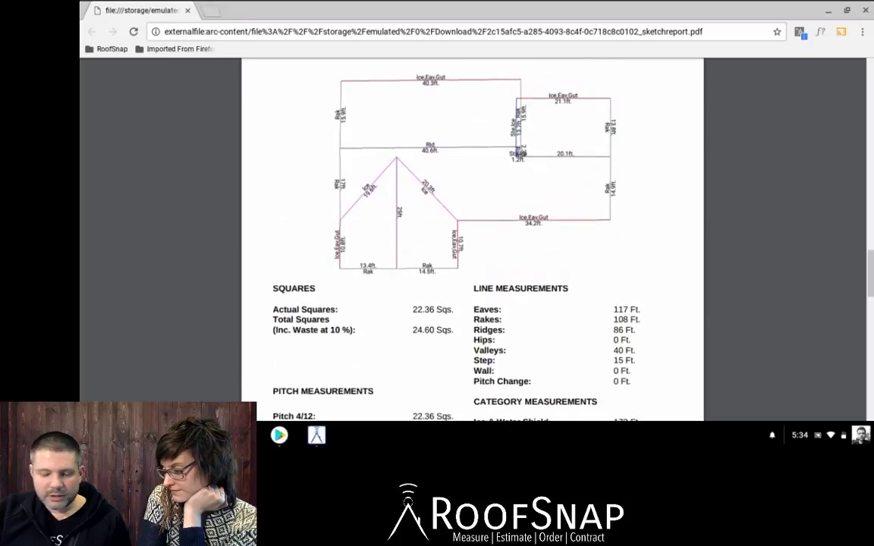
scroll(472, 242, down, 3)
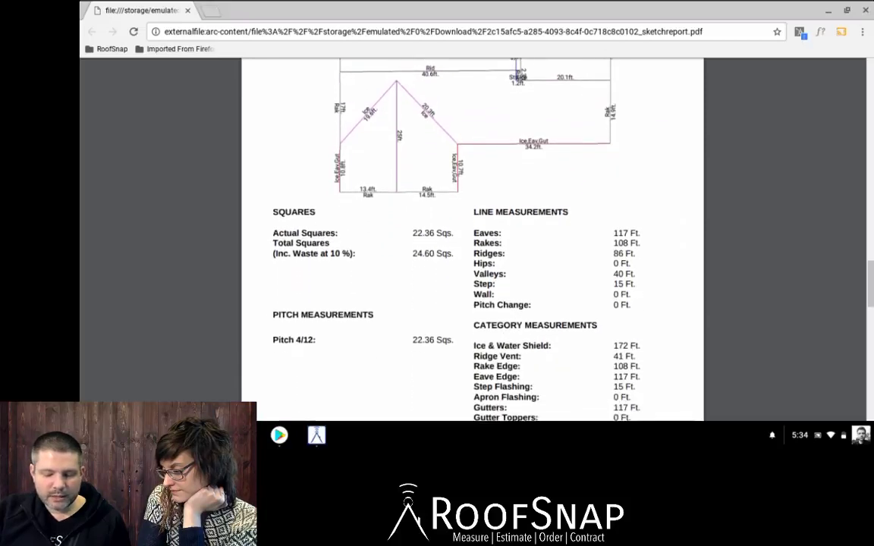
scroll(472, 242, down, 1)
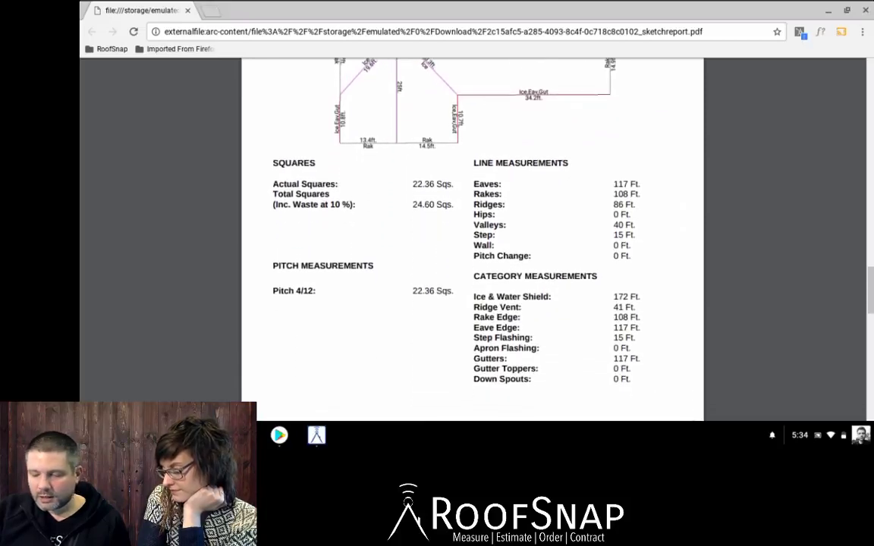
scroll(472, 243, down, 1)
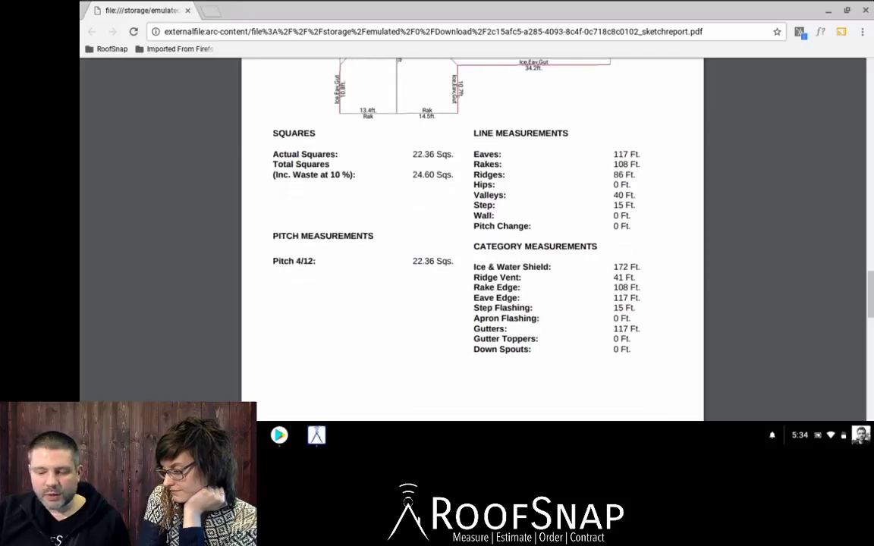
scroll(472, 243, down, 1)
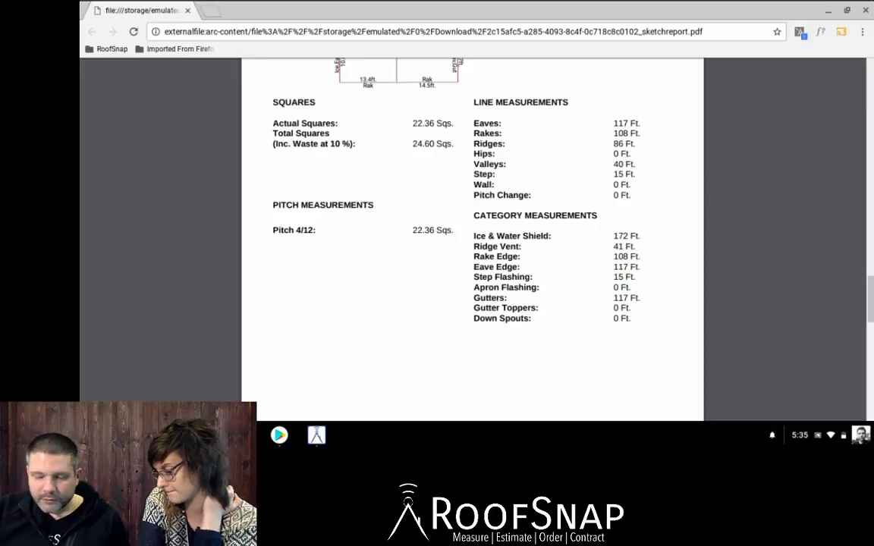
Return to page 3's line measurements: 117 ft eaves, 108 ft rakes, 86 ft ridges, 40 ft valleys.
scroll(472, 227, down, 1)
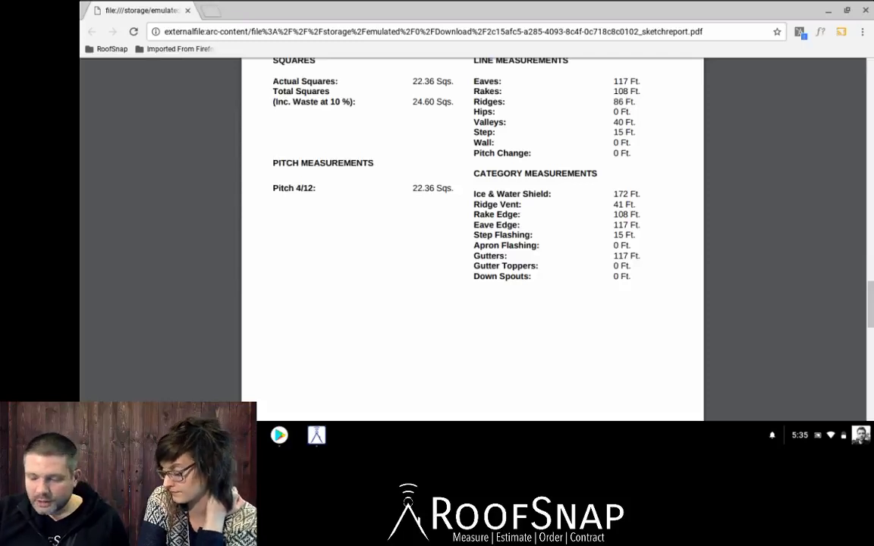
scroll(472, 227, down, 8)
scroll(472, 228, down, 1)
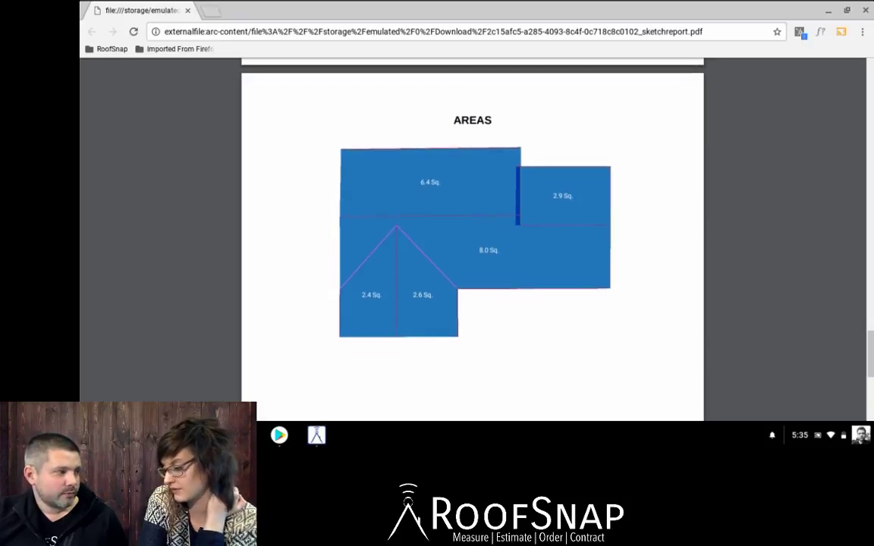
scroll(472, 228, down, 1)
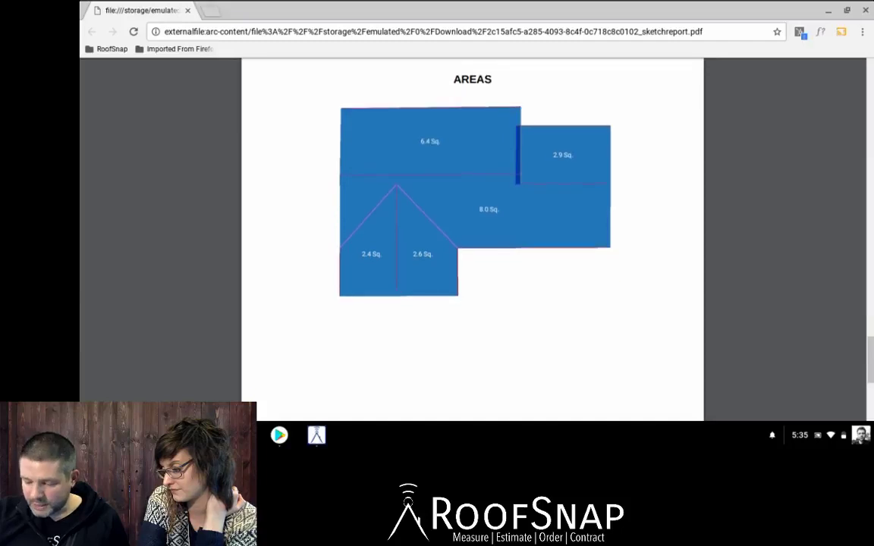
scroll(472, 227, up, 2)
scroll(471, 227, up, 8)
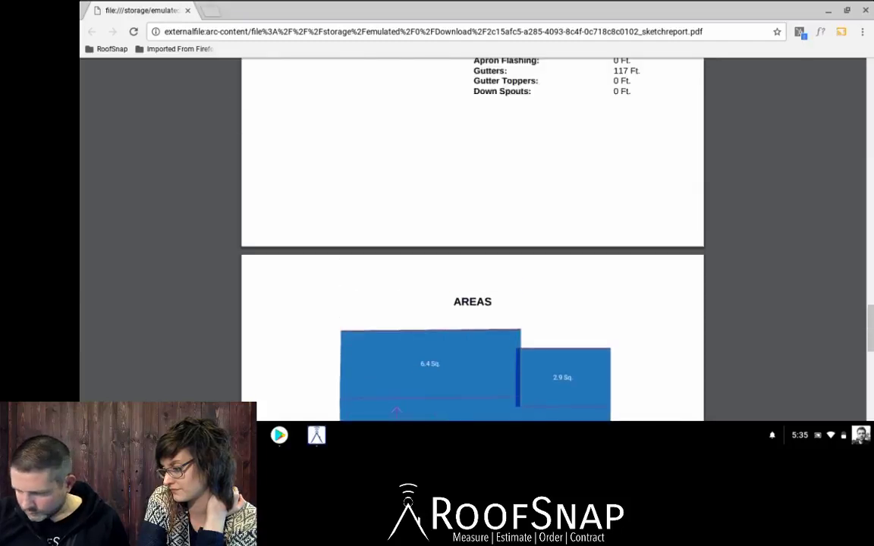
scroll(472, 228, down, 1)
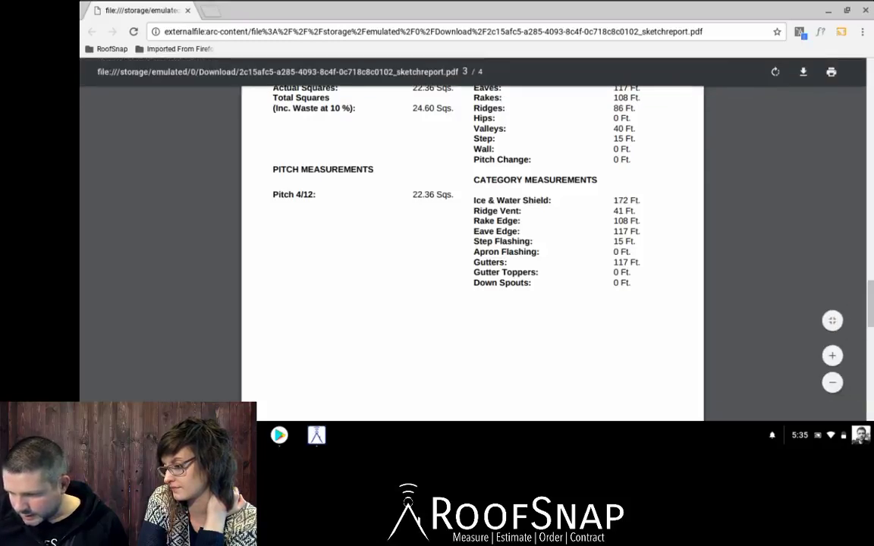
Rotate page 3 a full turn back upright and save a copy of the report to Downloads.
click(775, 72)
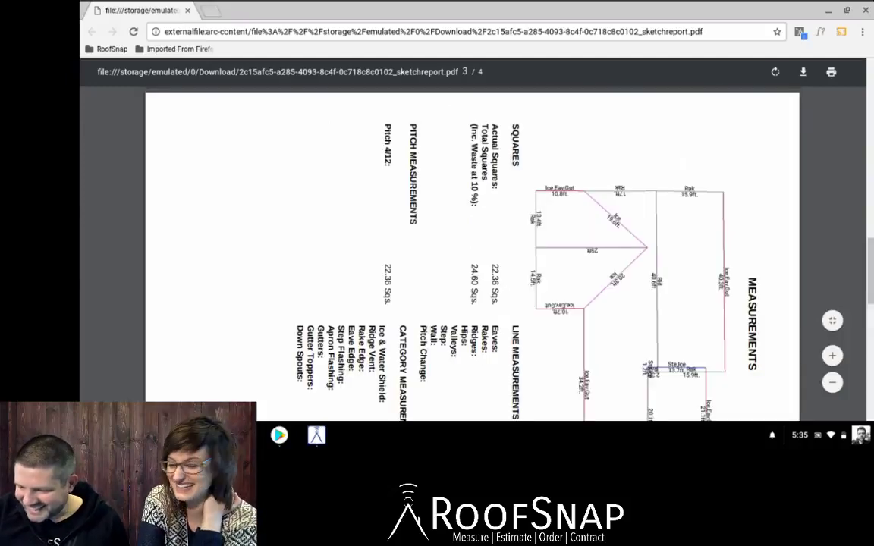
click(775, 72)
click(776, 72)
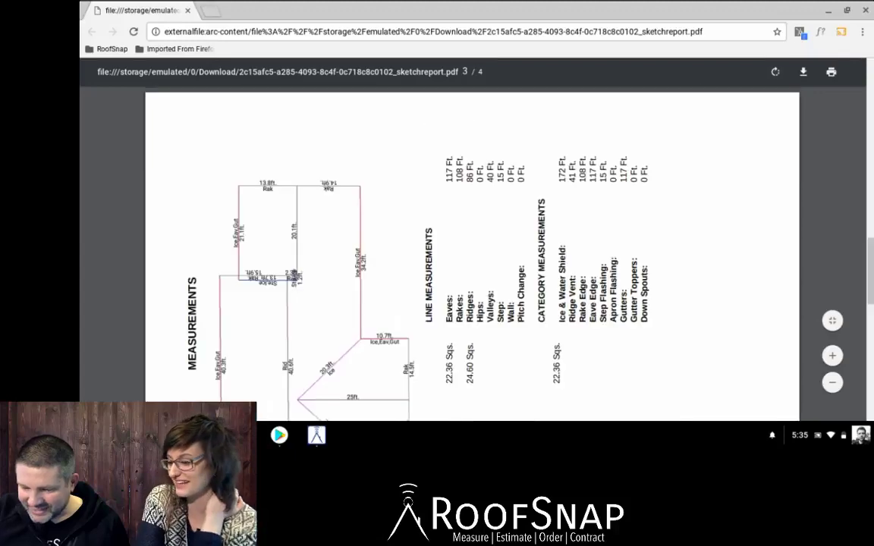
click(775, 72)
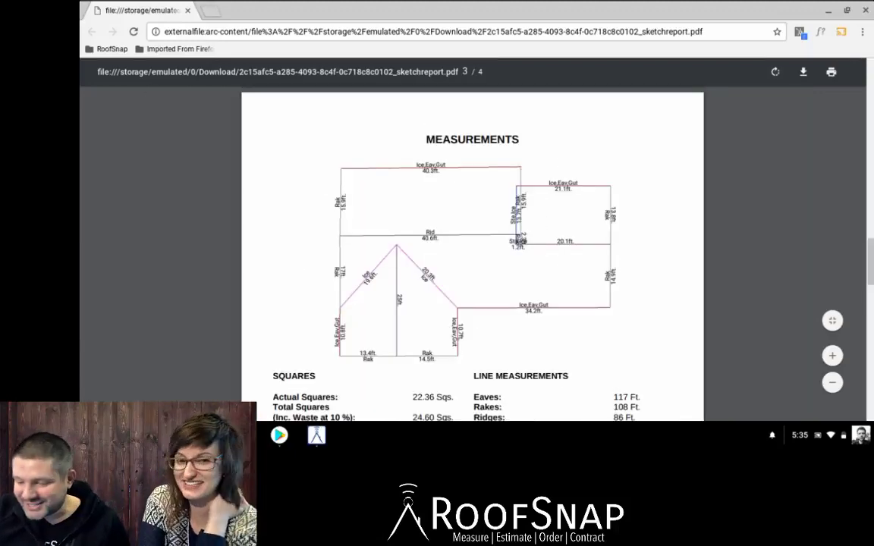
scroll(472, 255, down, 1)
scroll(473, 254, up, 1)
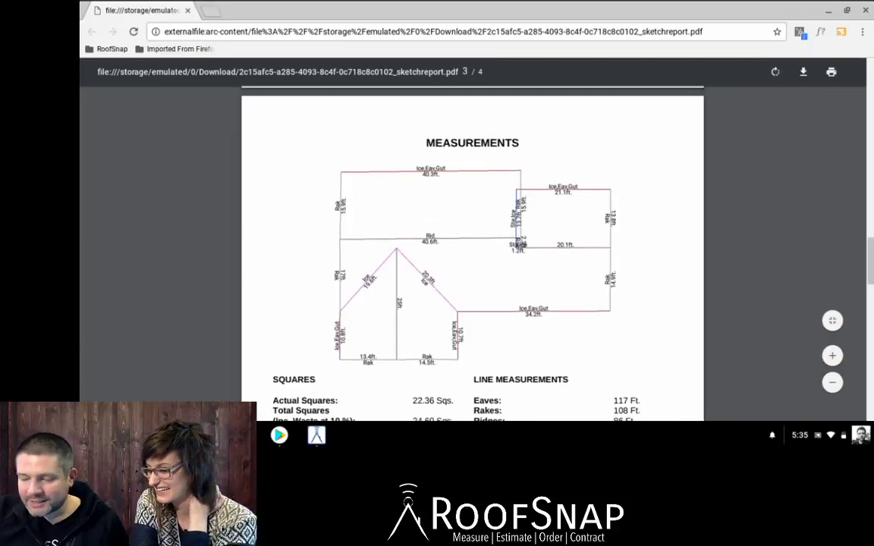
click(804, 72)
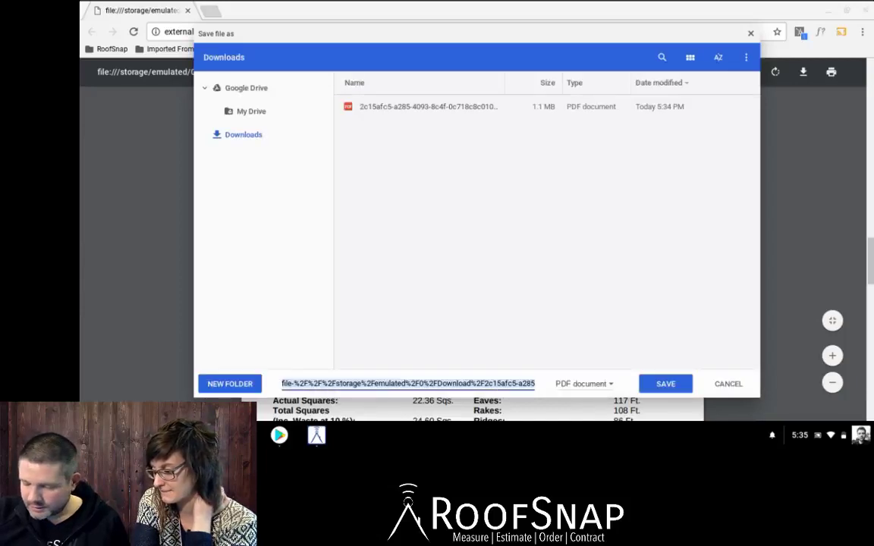
key(Escape)
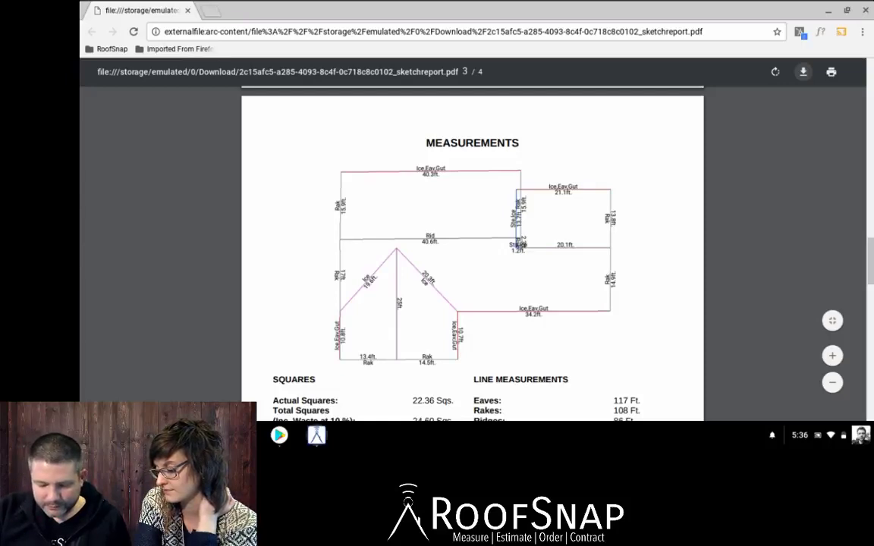
Switch to RoofSnap and back out from Documents to the Projects list.
right_click(279, 435)
click(316, 436)
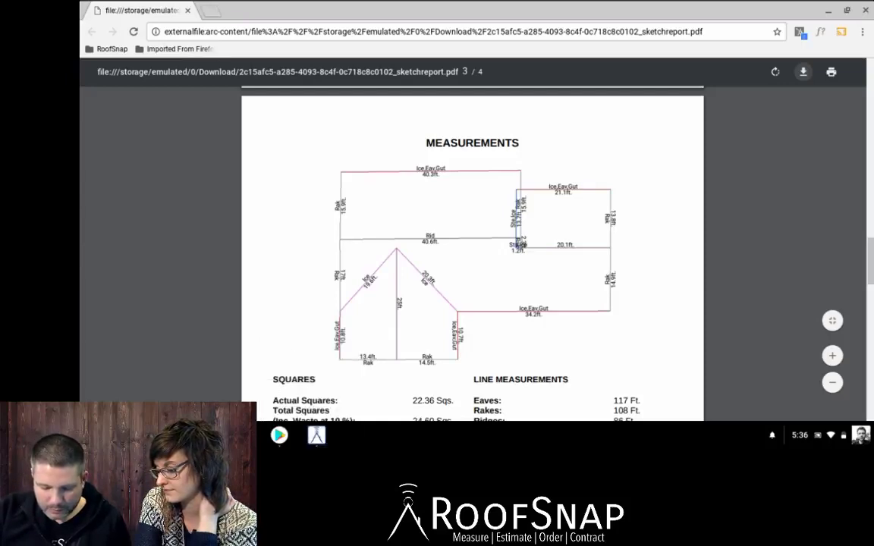
click(317, 436)
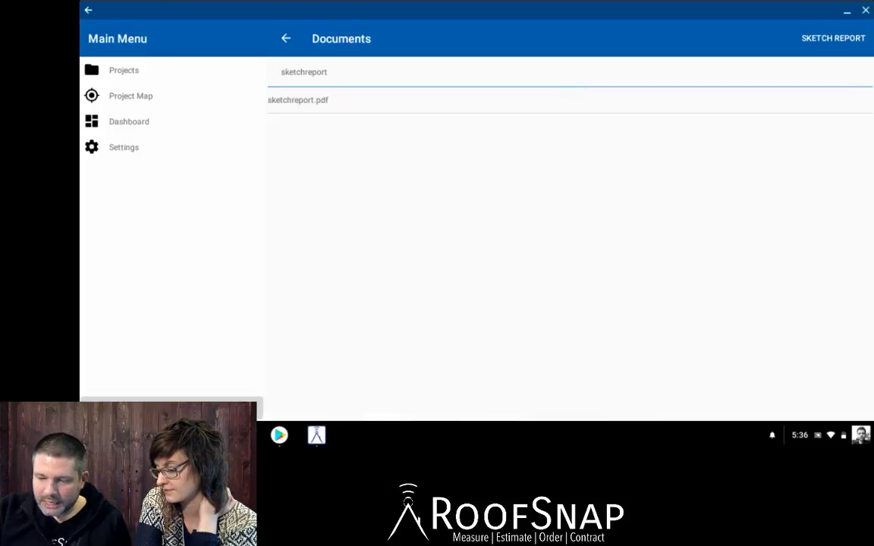
click(286, 38)
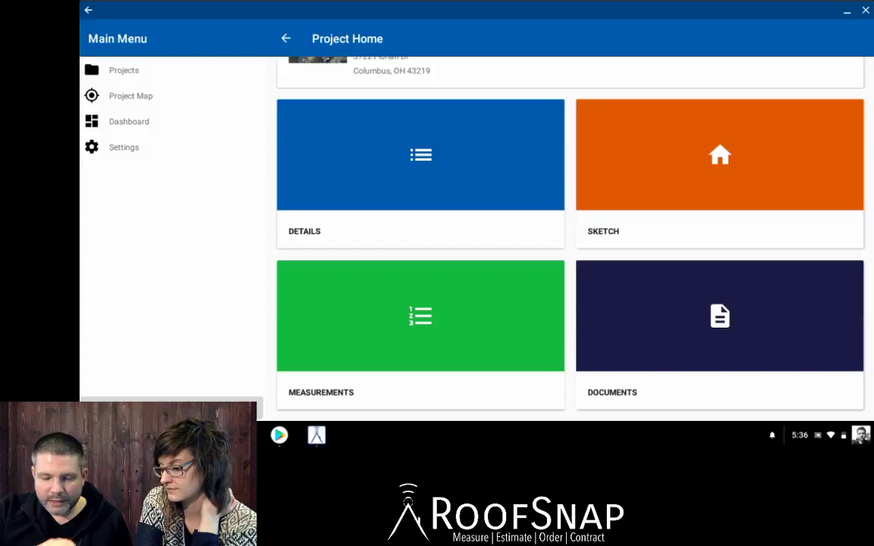
click(286, 38)
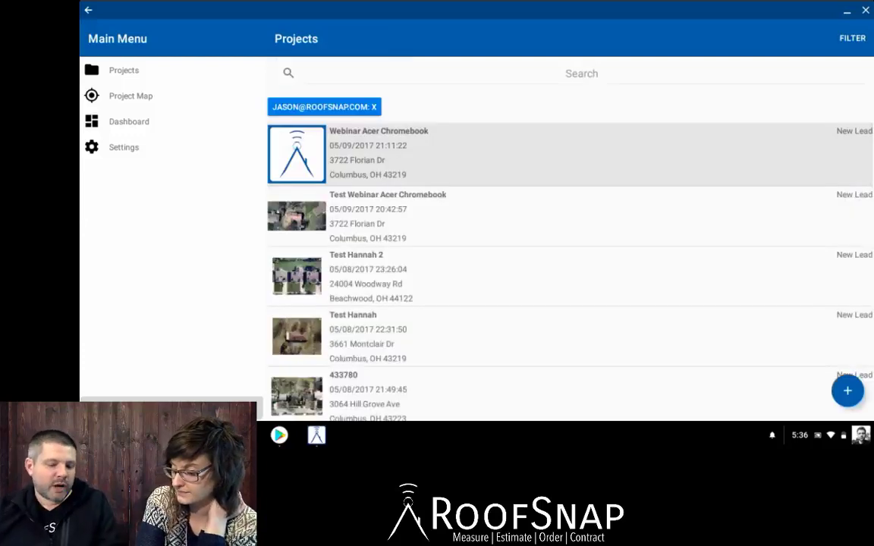
View the Project Map, Dashboard and Settings sections of the Main Menu.
click(130, 96)
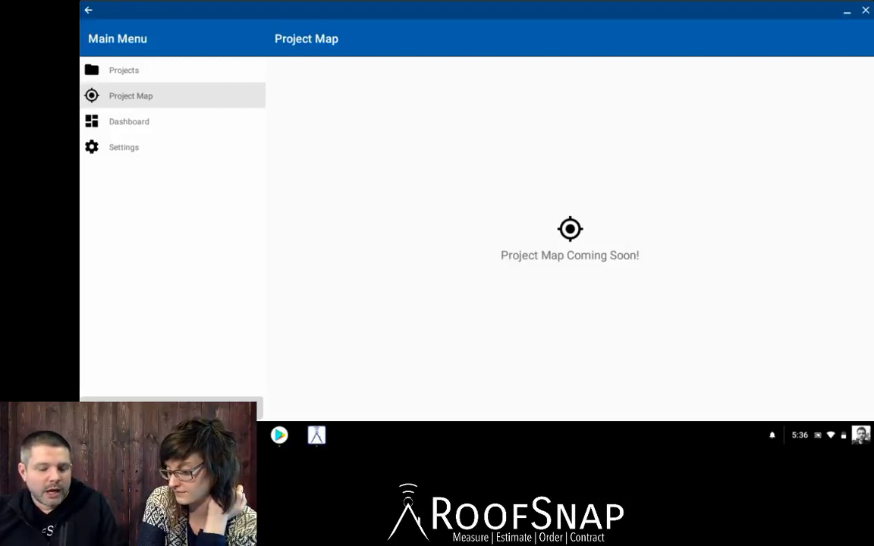
click(129, 122)
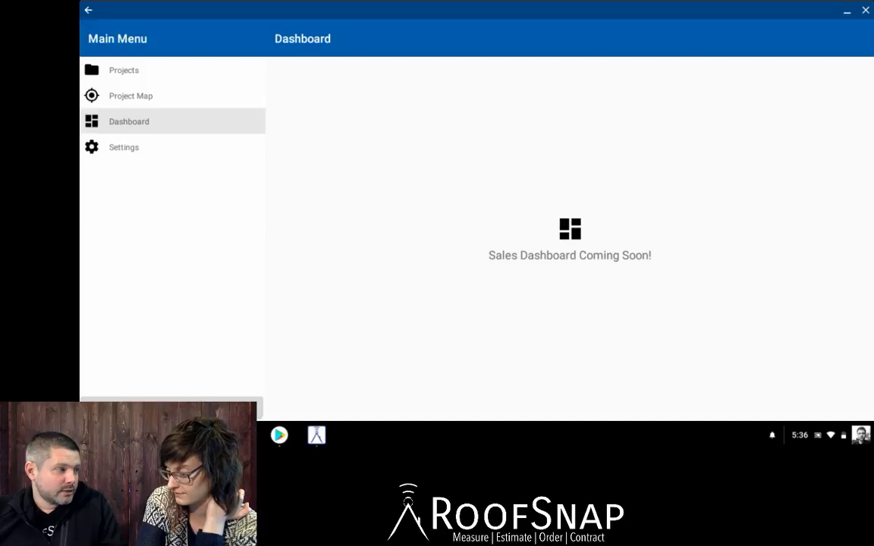
click(123, 147)
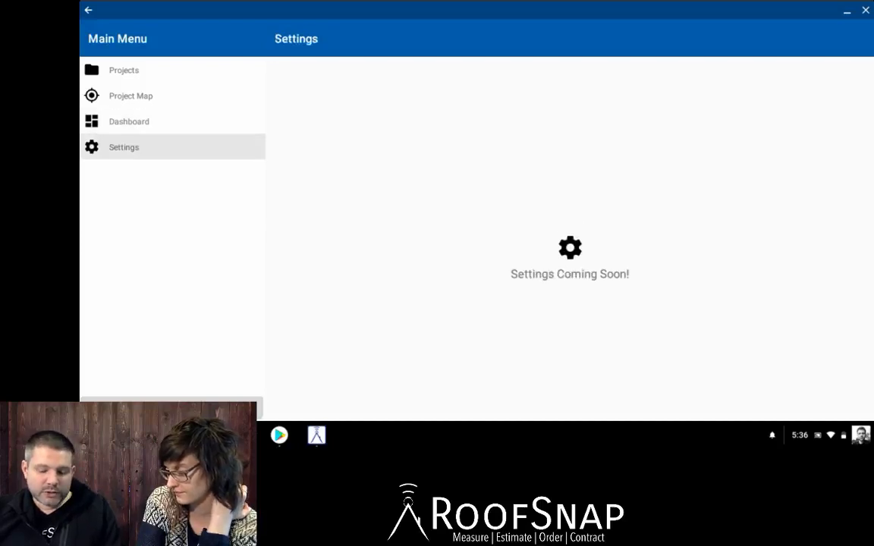